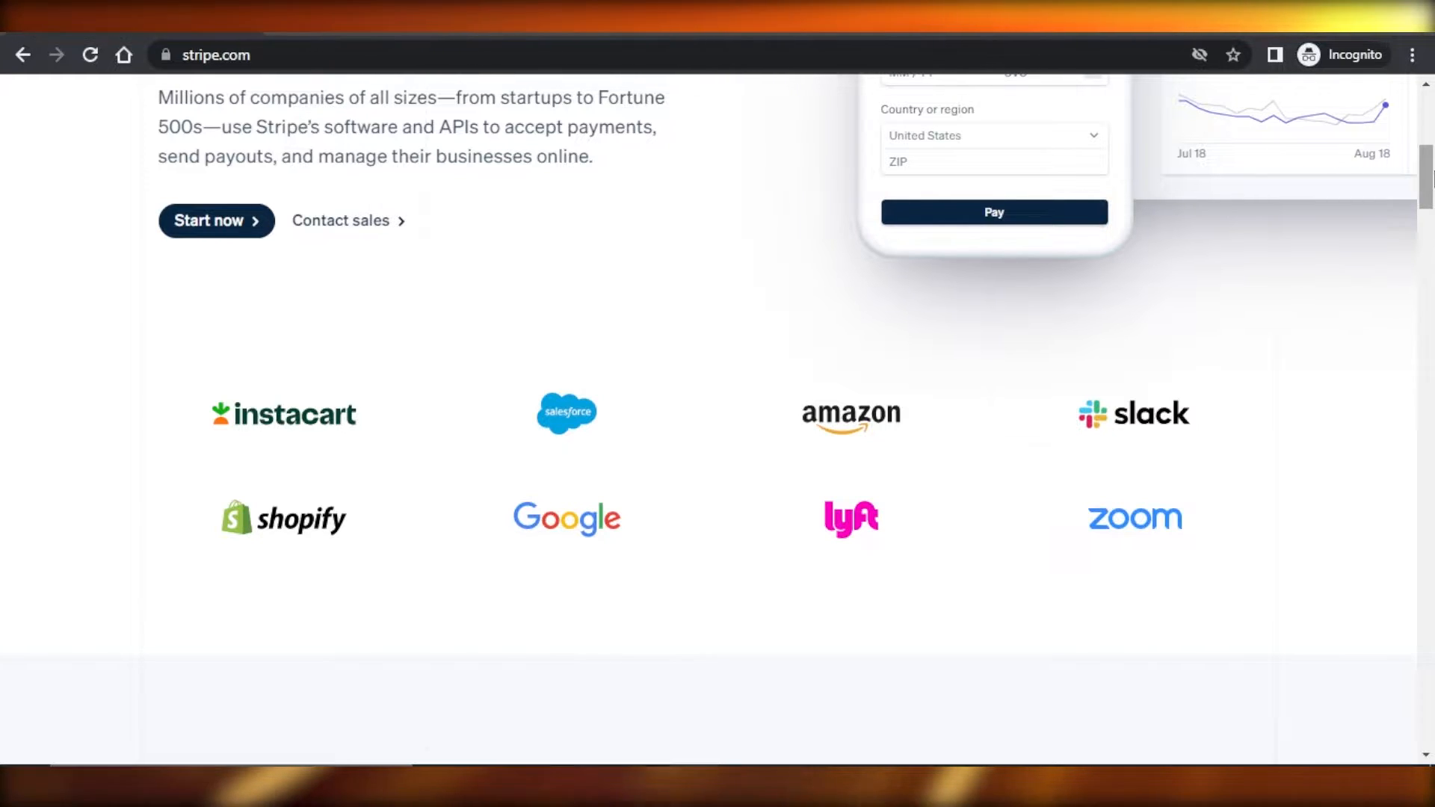
# Step: Look through the Stripe homepage's sections on customer companies, payments products, developer APIs and global scale
pyautogui.moveTo(1432, 176); pyautogui.dragTo(1433, 321)
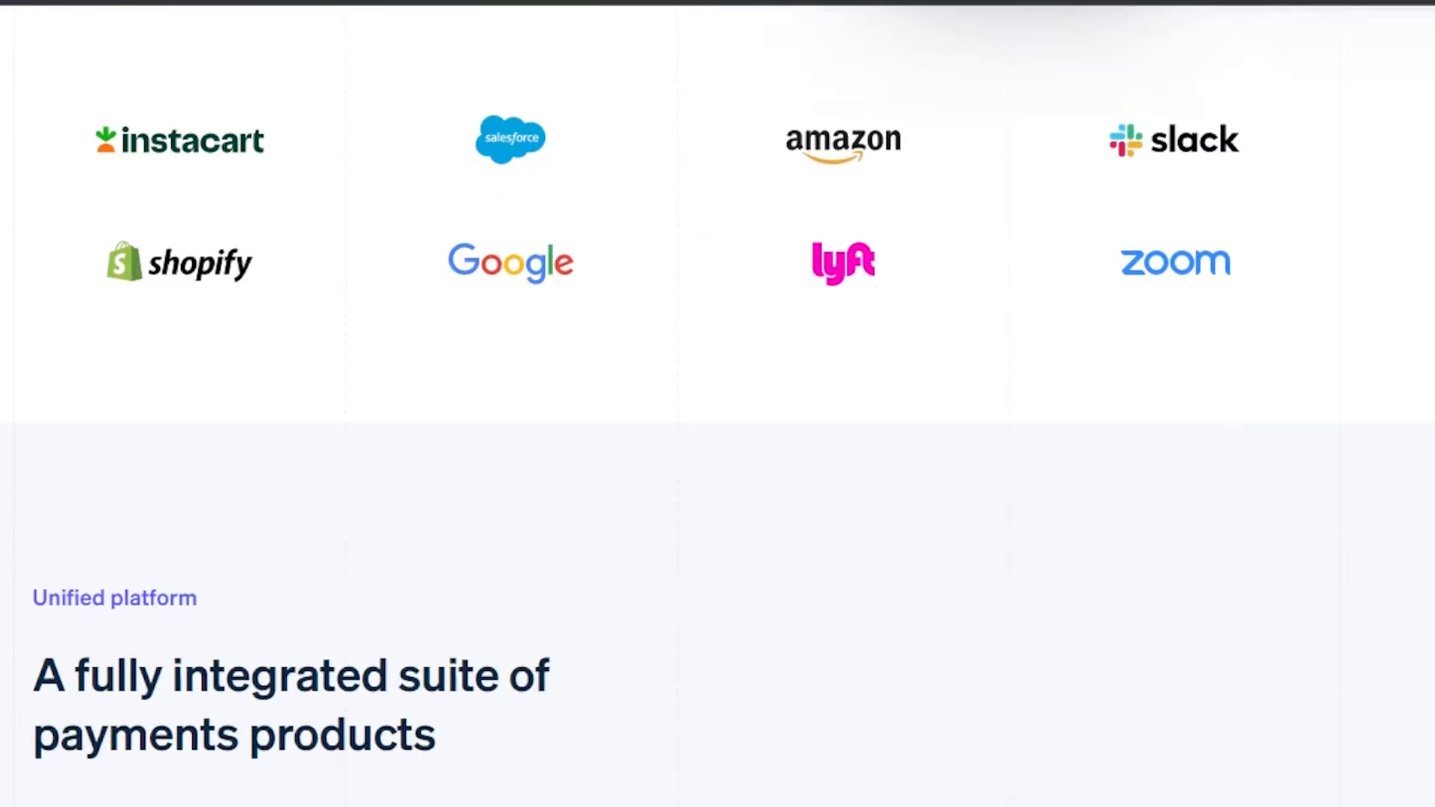
pyautogui.scroll(-13, 717, 403)
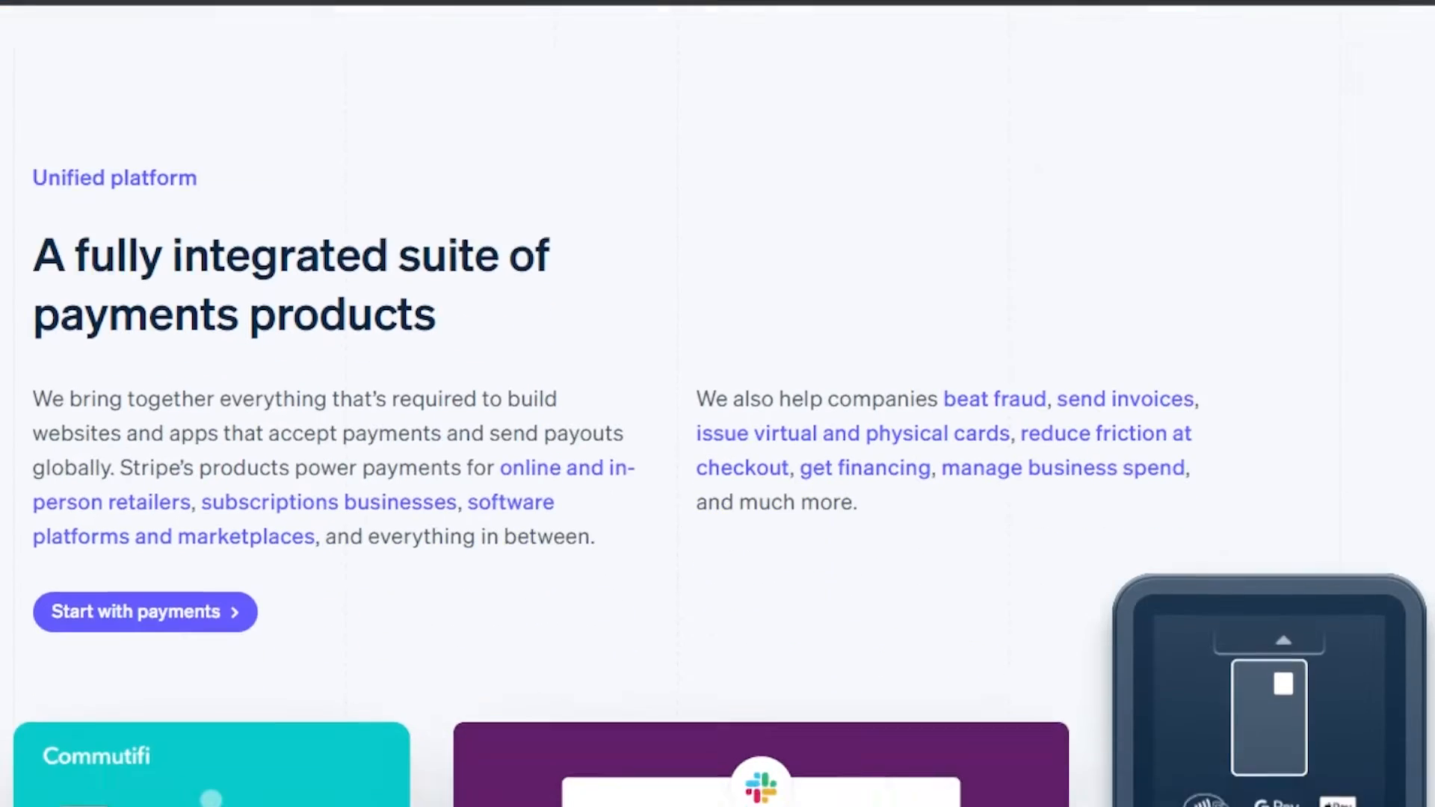
pyautogui.scroll(-15, 717, 404)
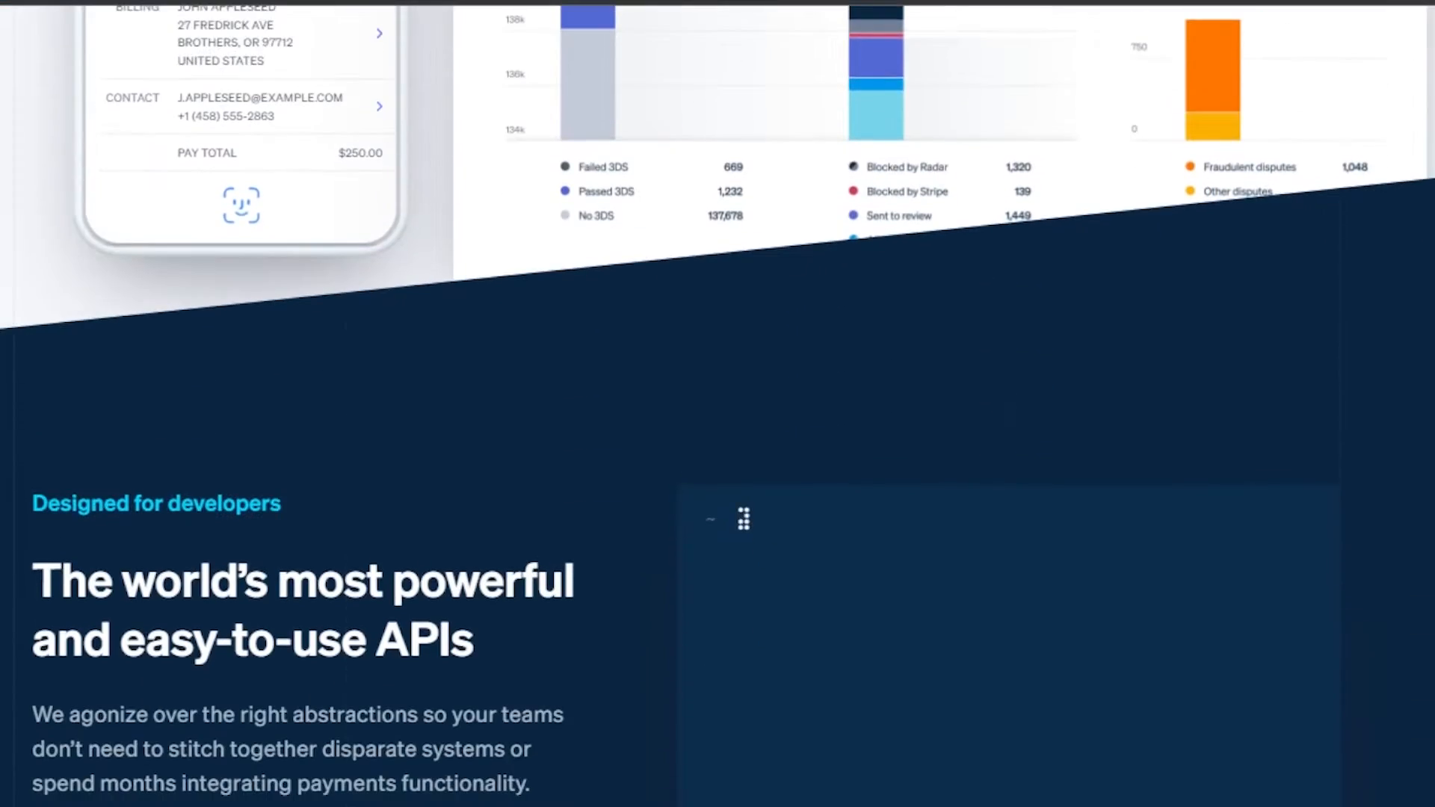
pyautogui.scroll(-15, 718, 403)
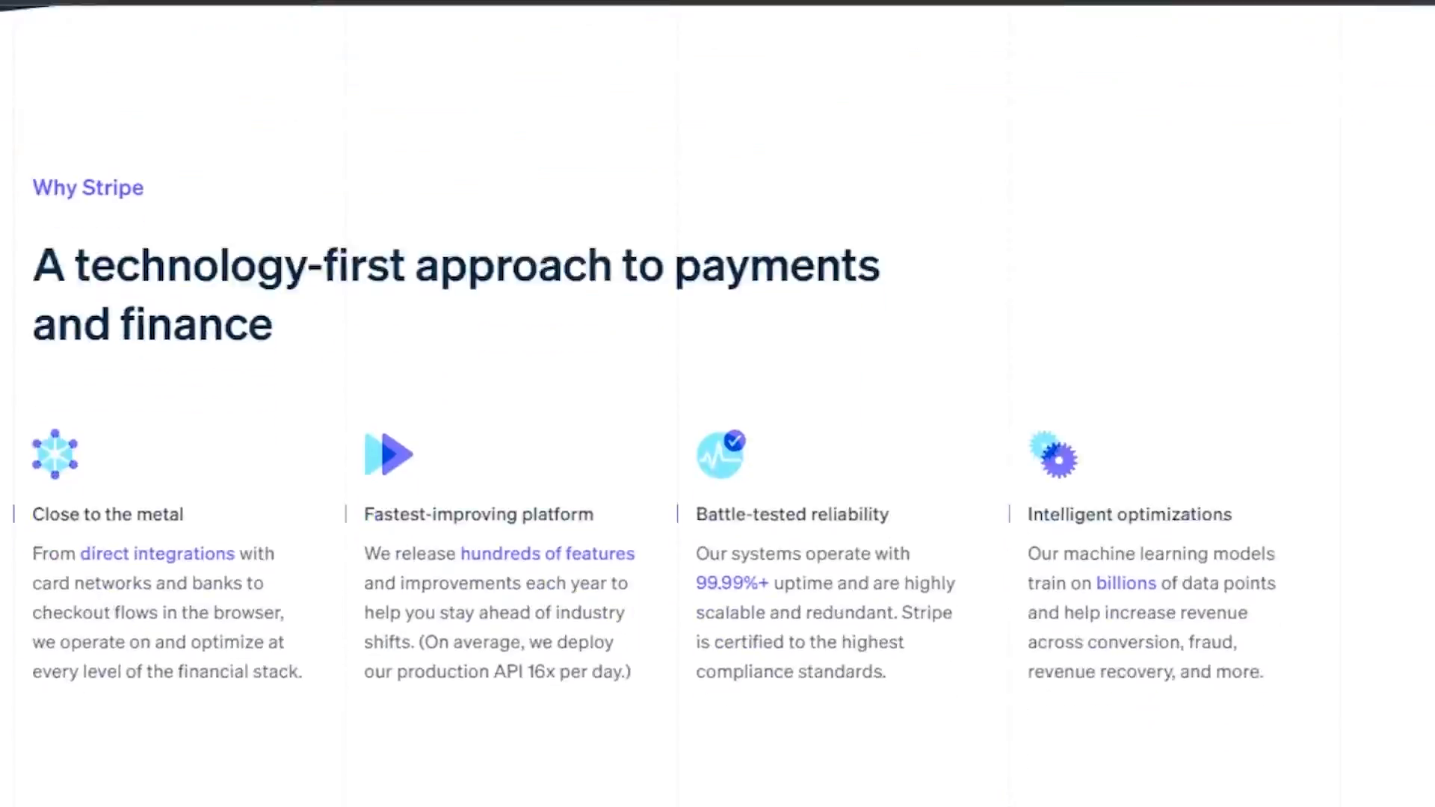
pyautogui.scroll(-3, 717, 404)
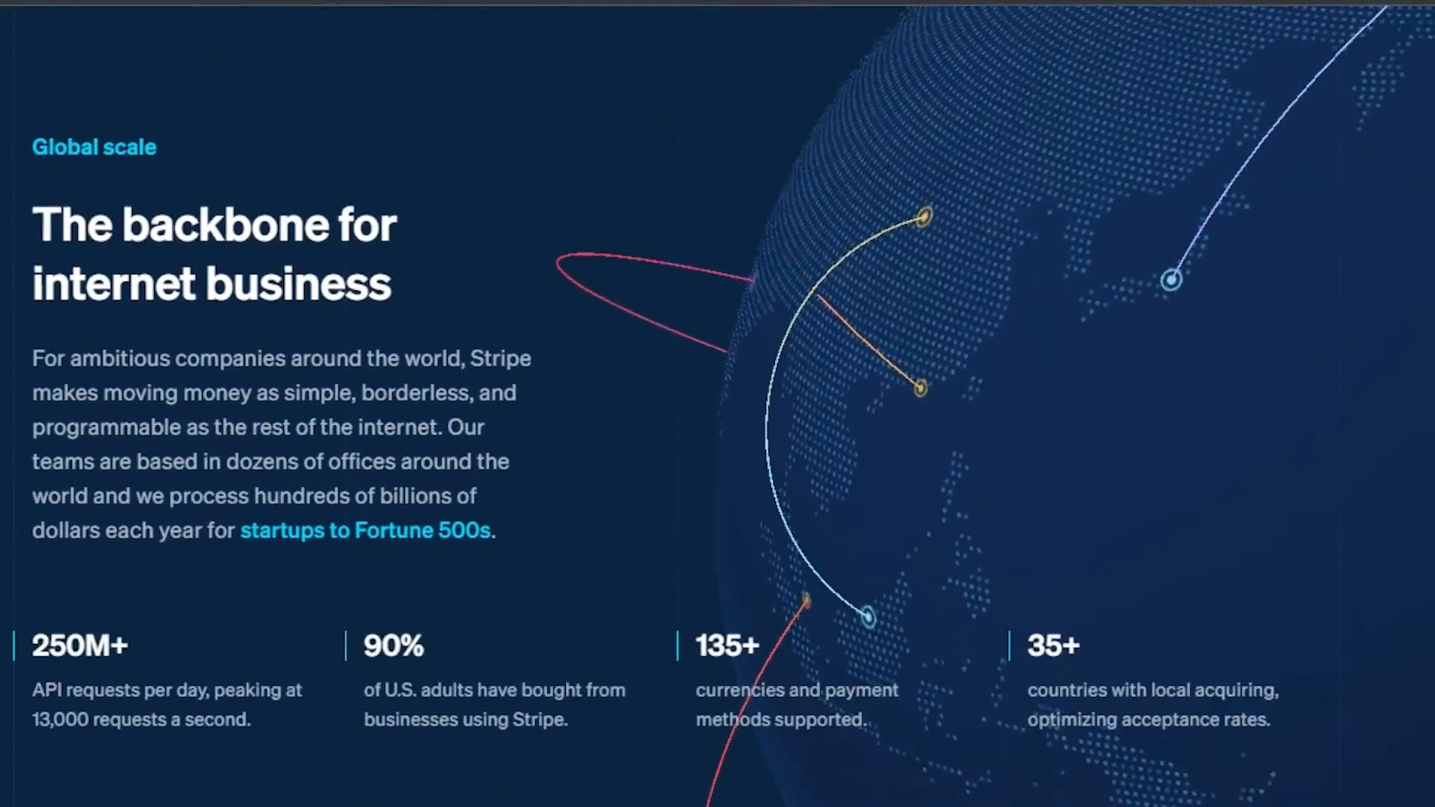
pyautogui.scroll(15, 718, 404)
pyautogui.scroll(15, 717, 404)
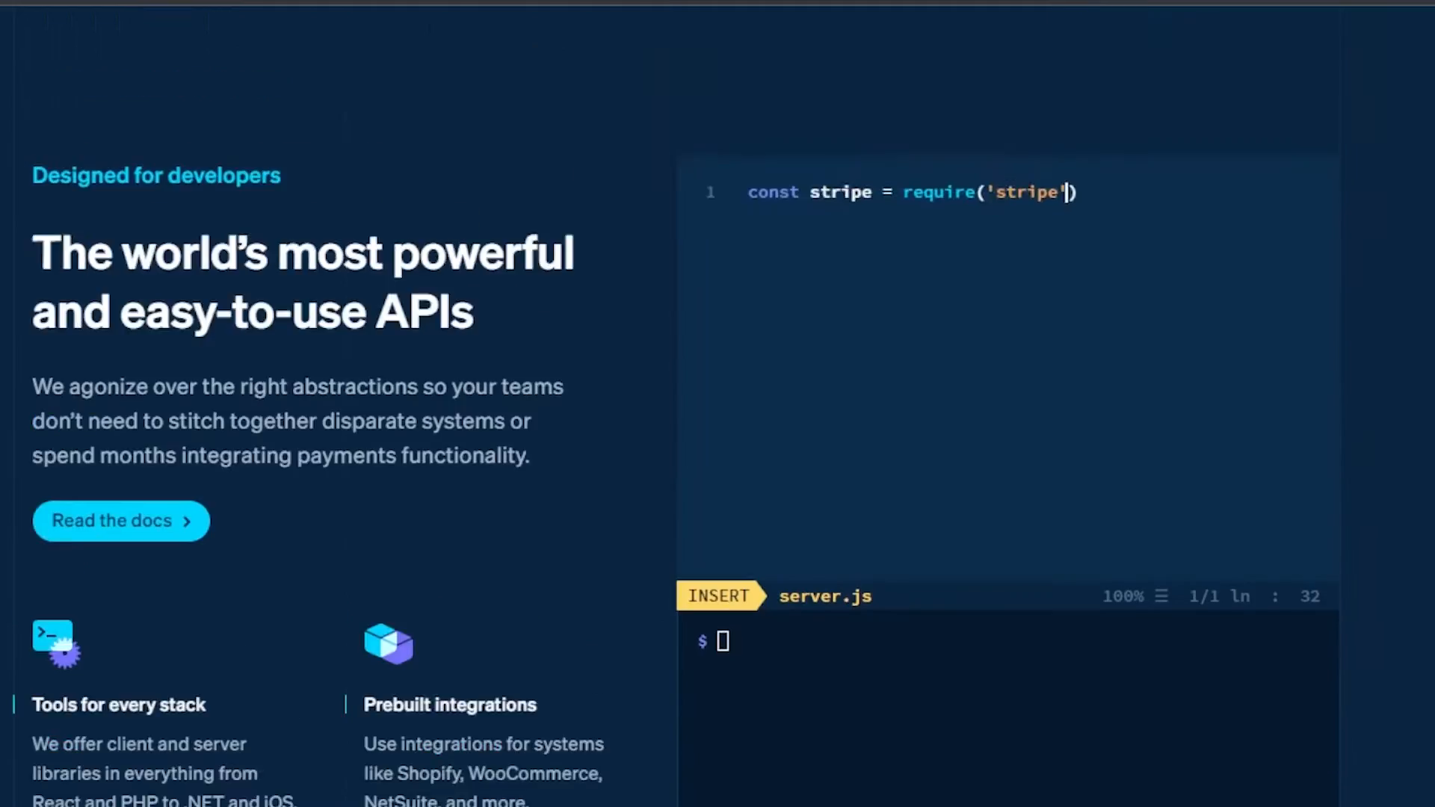
pyautogui.scroll(5, 717, 404)
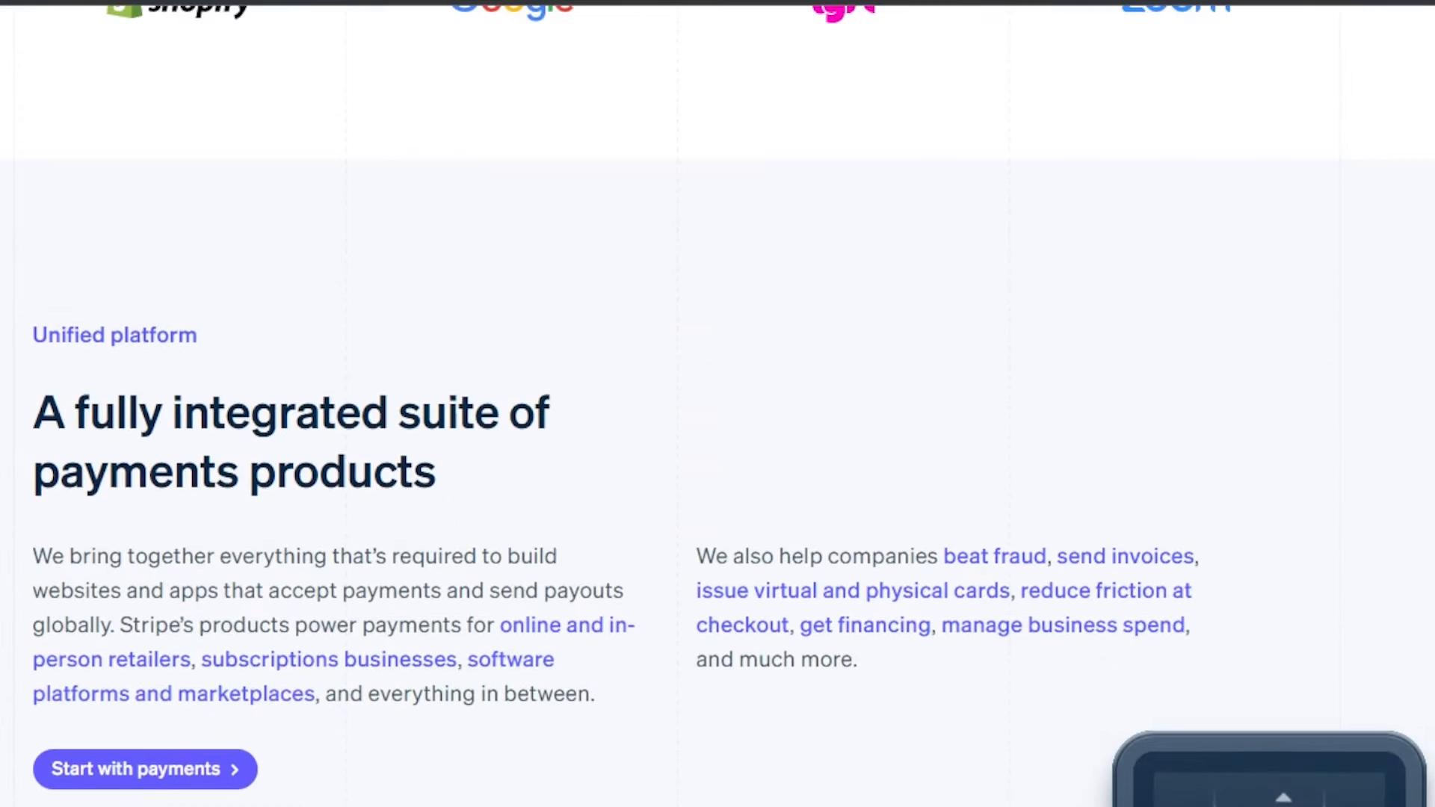
pyautogui.scroll(5, 718, 404)
pyautogui.scroll(10, 717, 403)
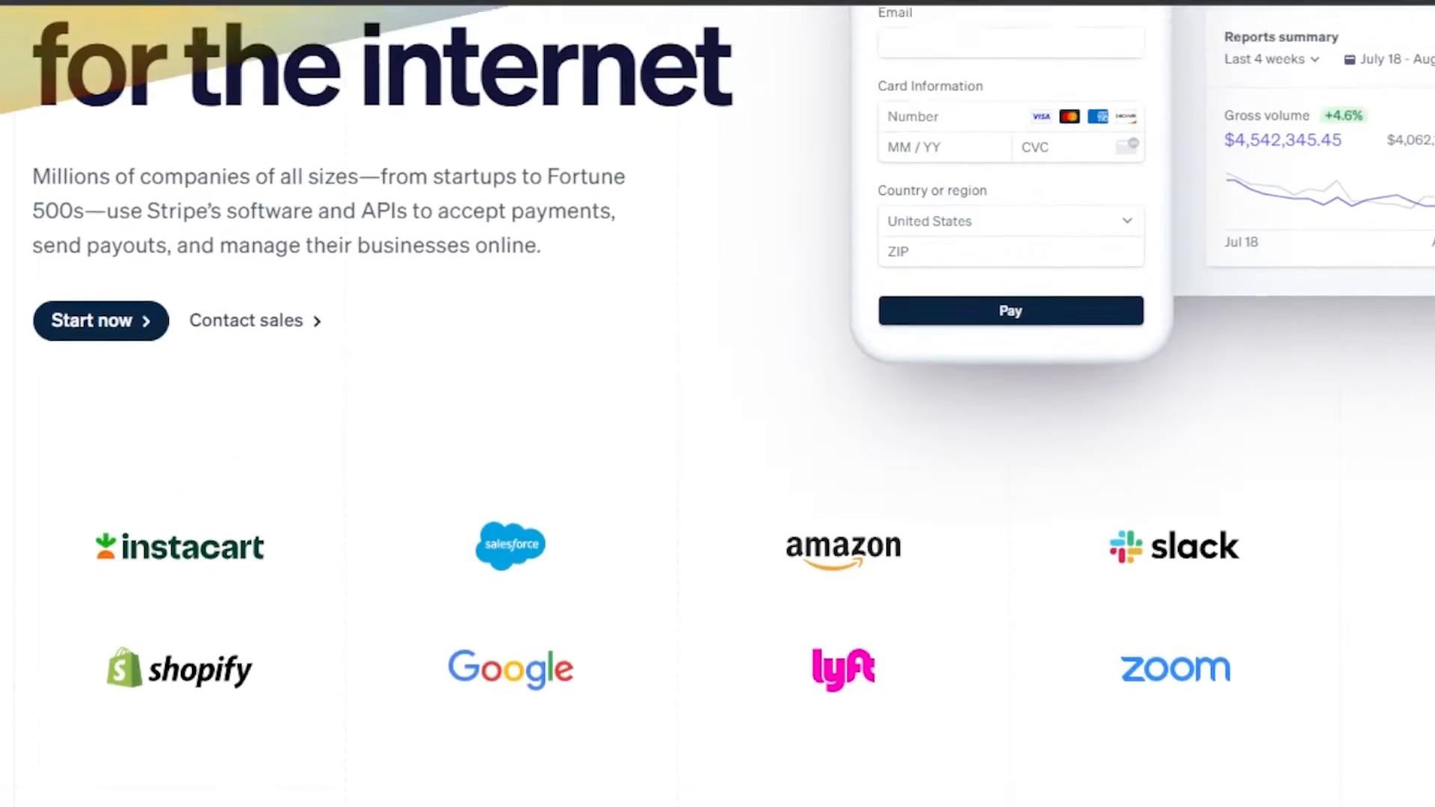
pyautogui.scroll(-3, 717, 403)
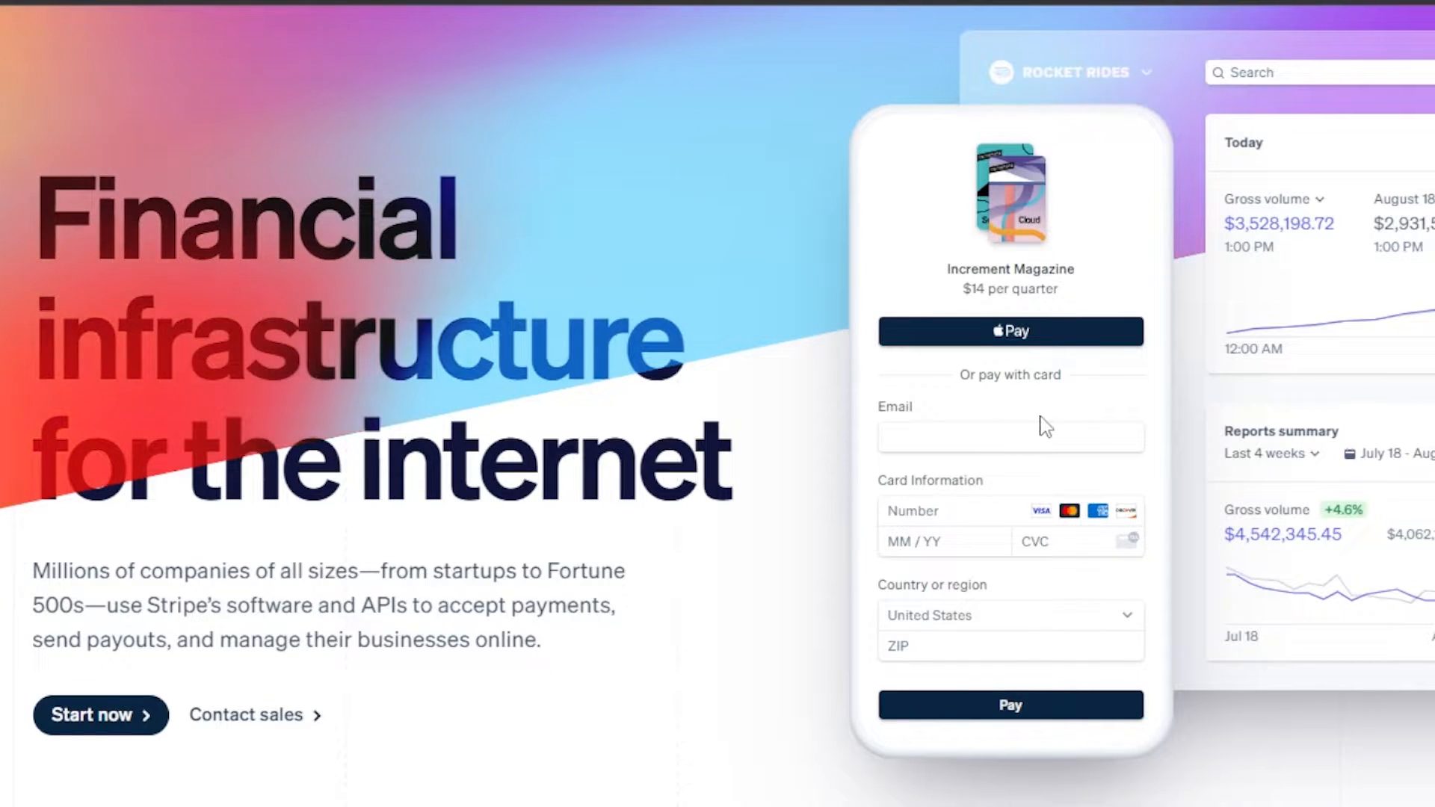
pyautogui.scroll(-3, 1041, 423)
pyautogui.scroll(-10, 718, 404)
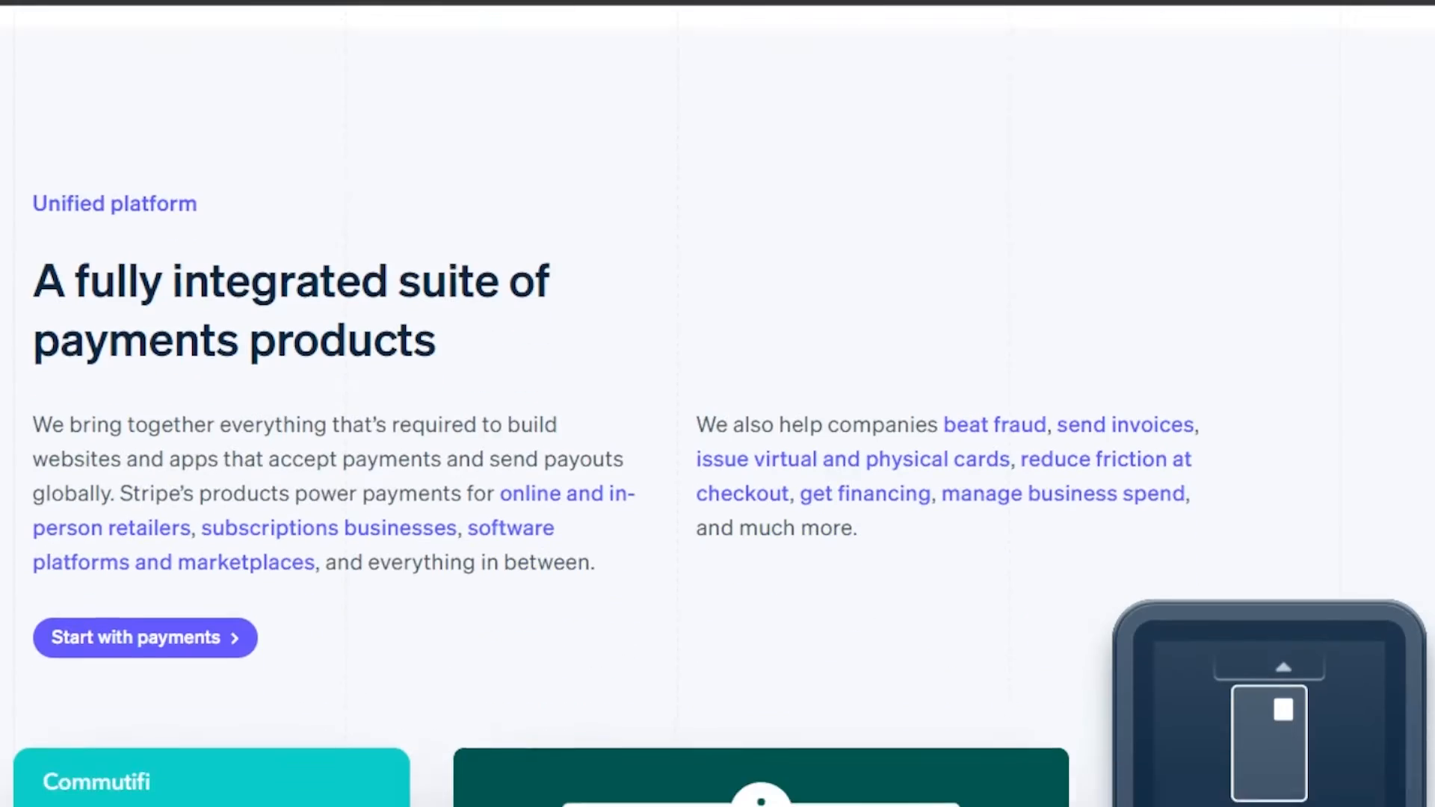
pyautogui.scroll(-4, 718, 404)
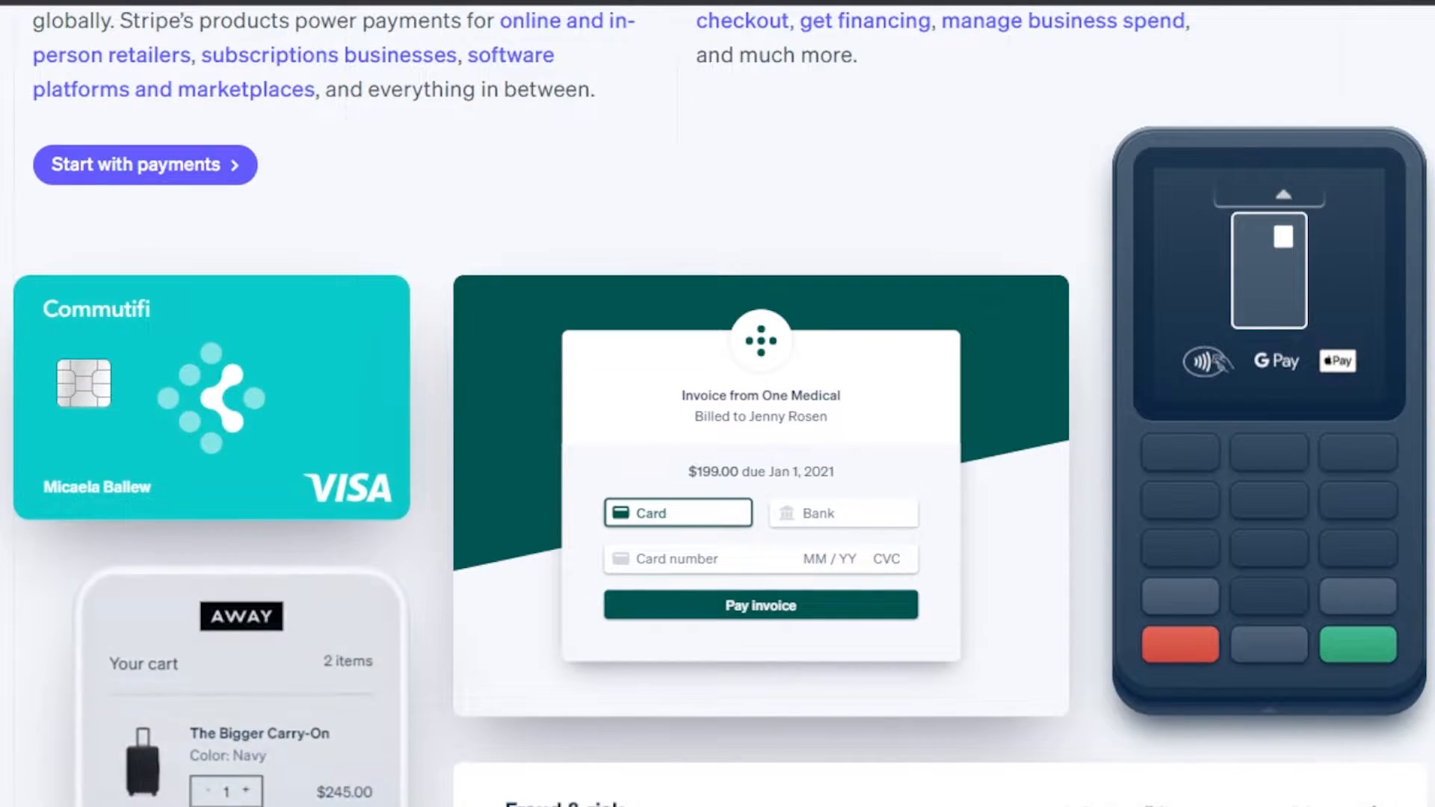
pyautogui.scroll(2, 717, 404)
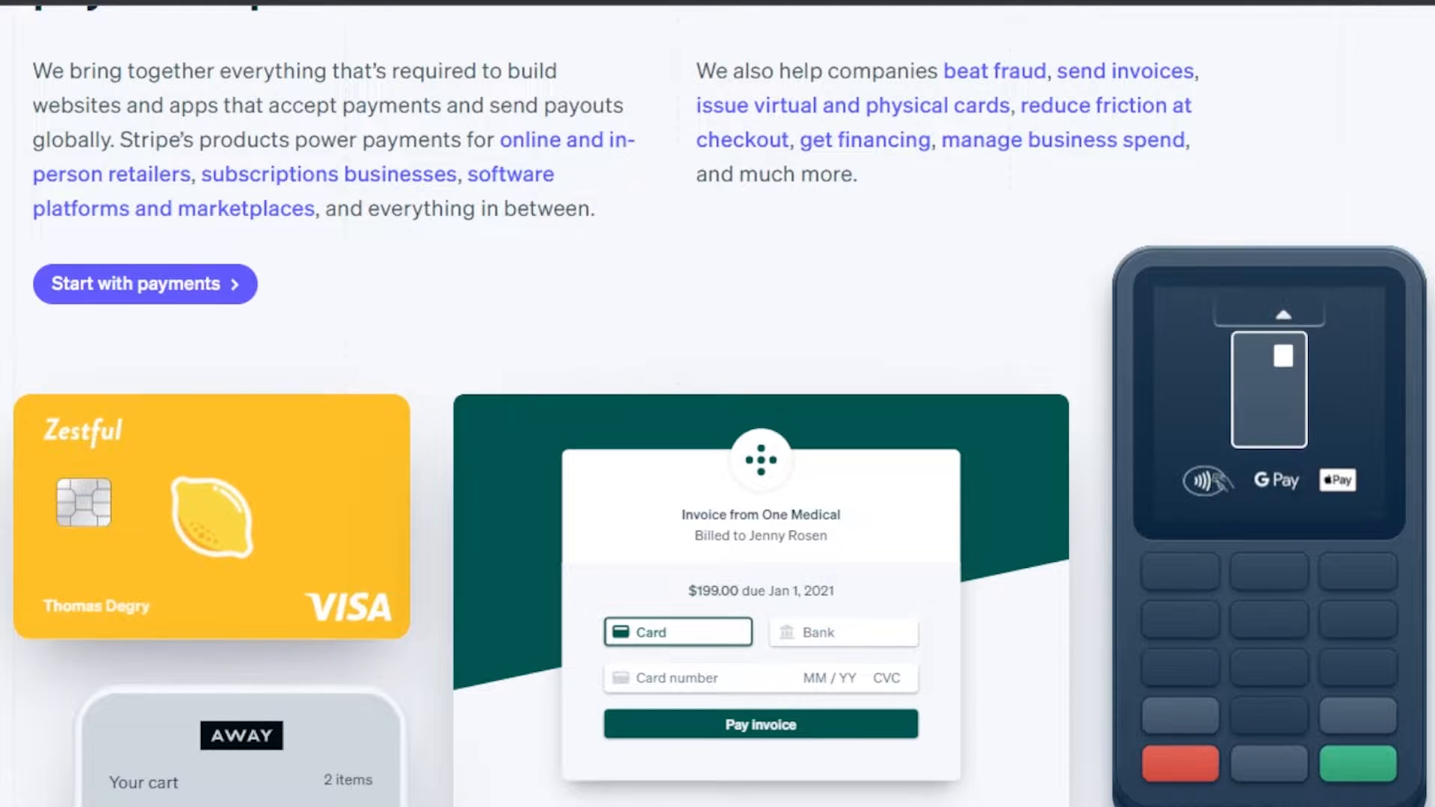
pyautogui.scroll(-4, 718, 403)
pyautogui.scroll(-7, 717, 403)
pyautogui.scroll(-5, 718, 404)
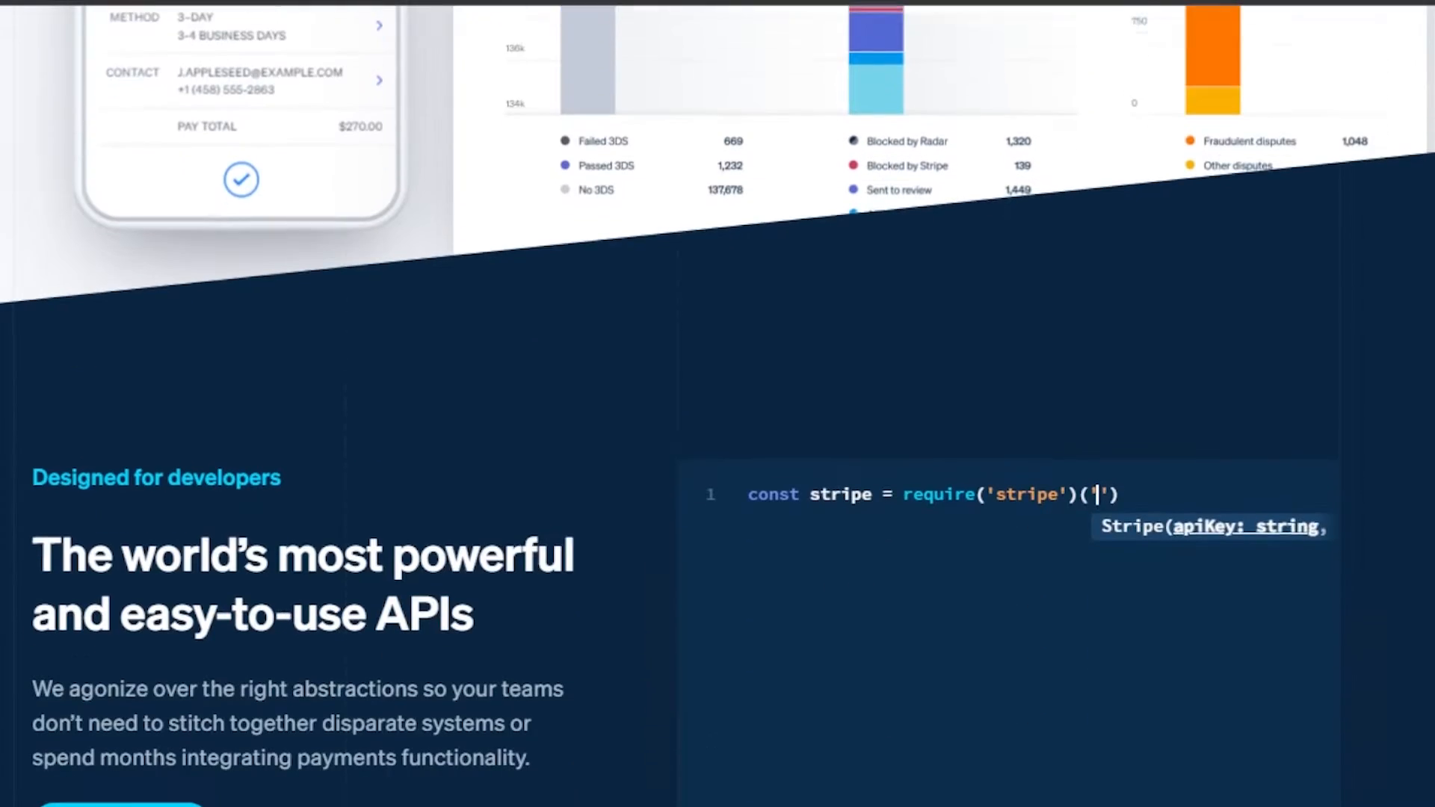
pyautogui.scroll(15, 1011, 142)
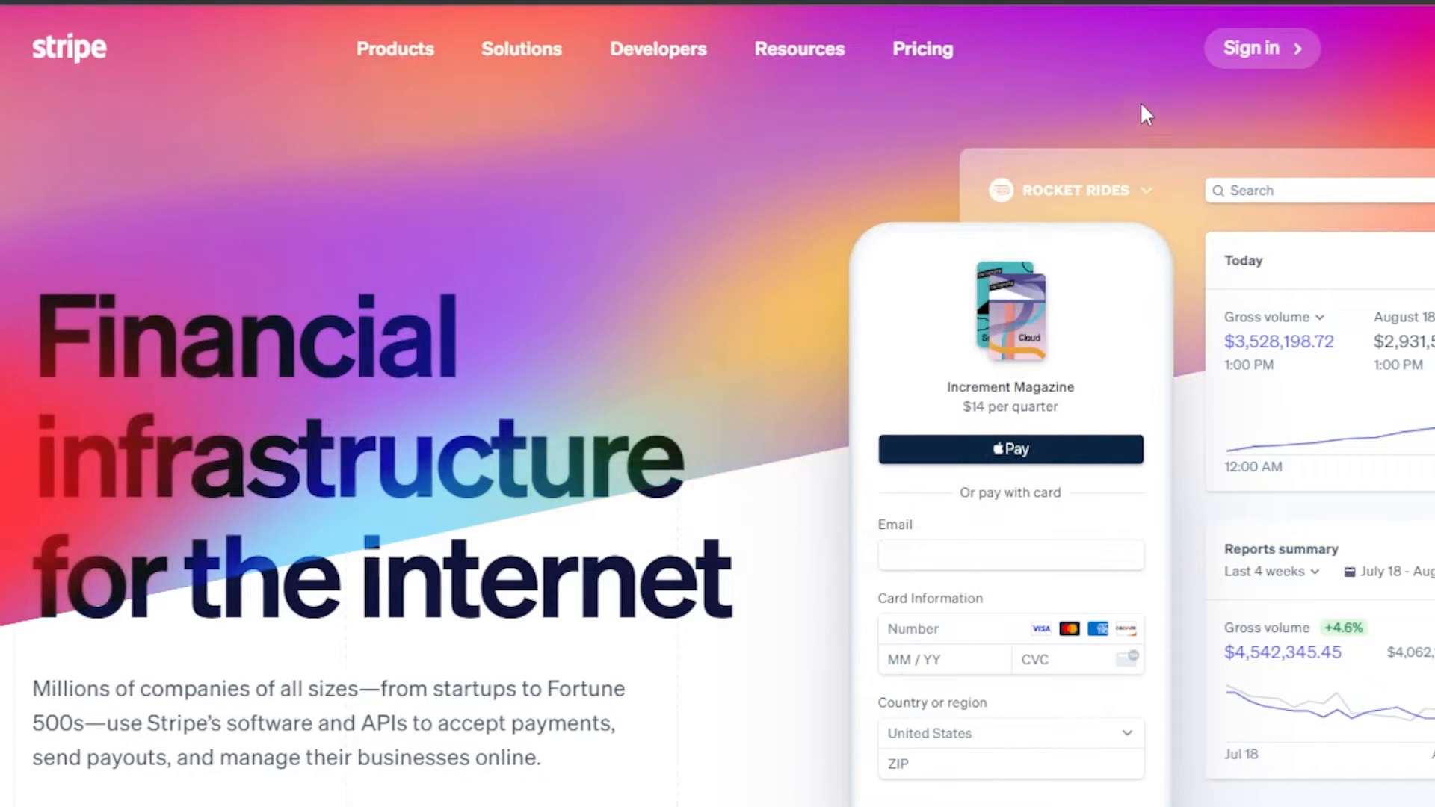
# Step: Go to the Stripe sign-in area and review the fields of the account creation form
pyautogui.click(1247, 59)
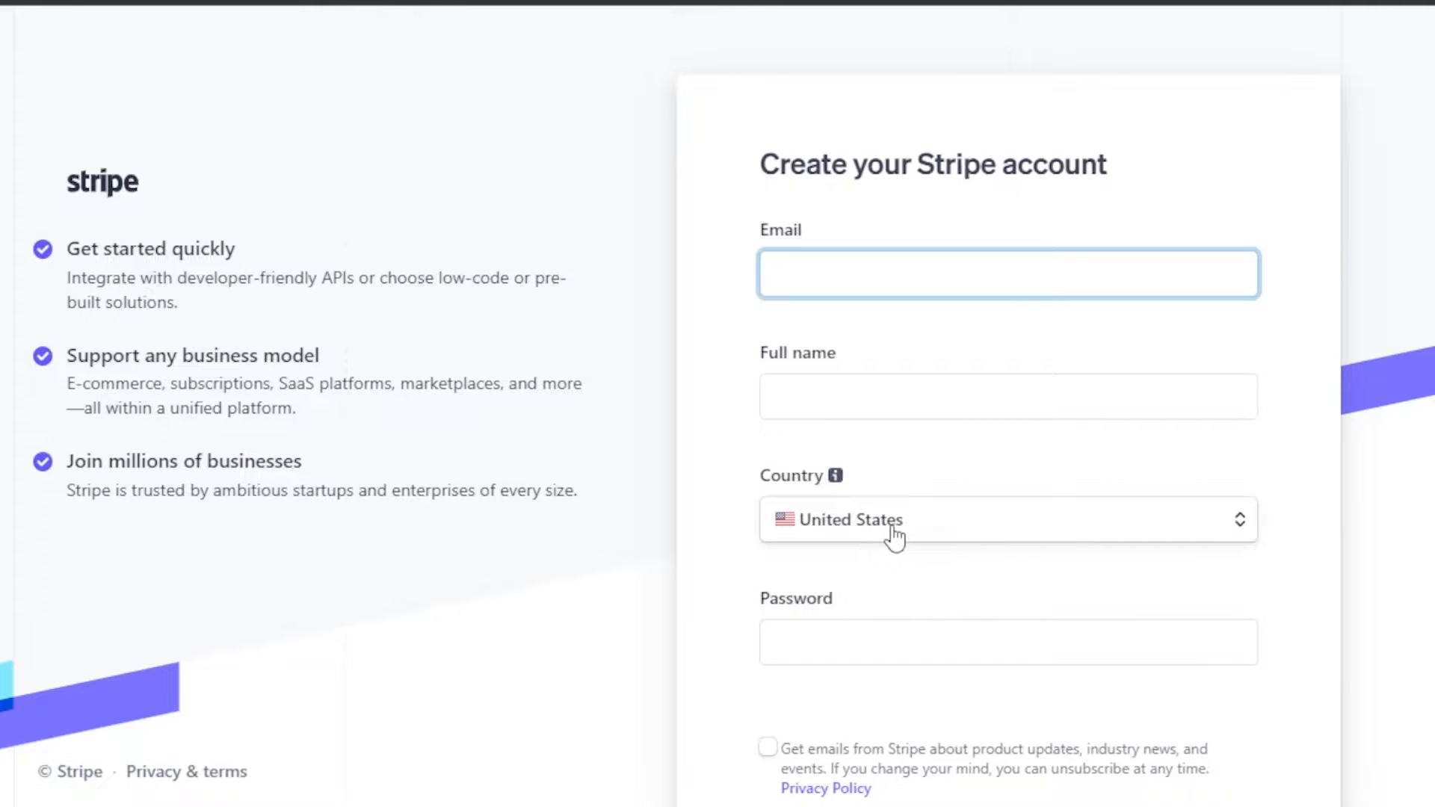
pyautogui.scroll(-3, 971, 583)
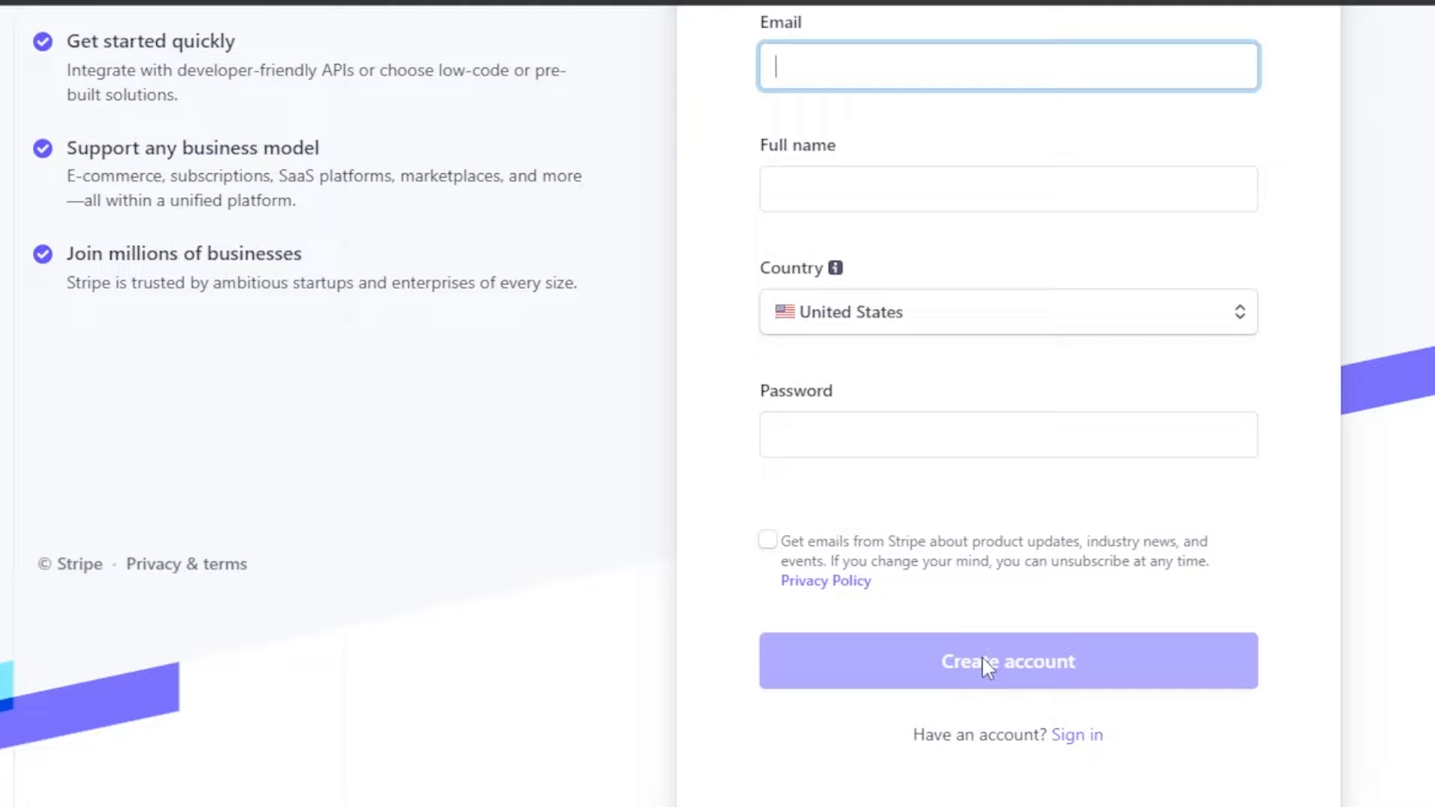
pyautogui.scroll(3, 980, 656)
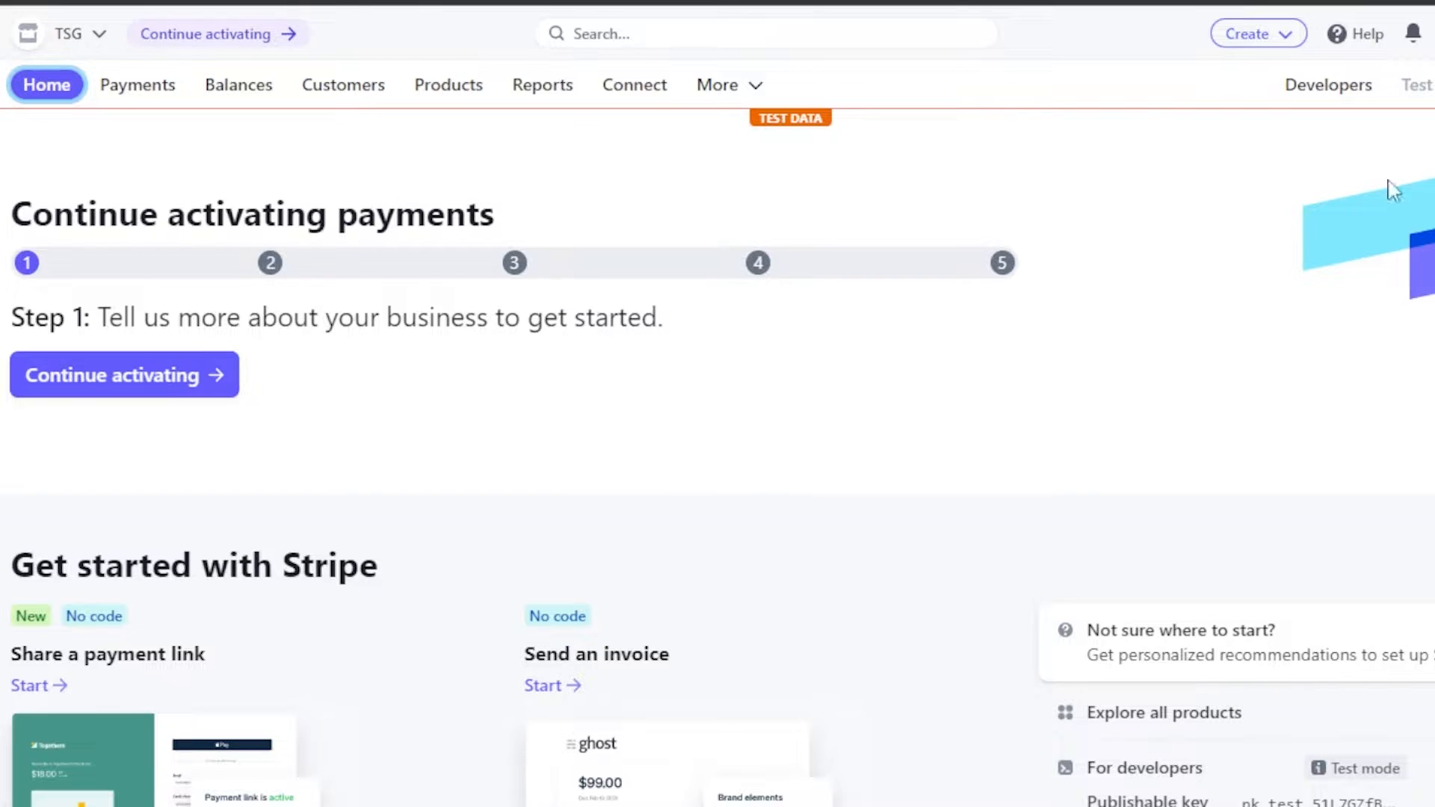
# Step: Open the Payment links product from the dashboard and start creating a new payment link
pyautogui.scroll(-10, 717, 449)
pyautogui.scroll(10, 718, 449)
pyautogui.click(740, 94)
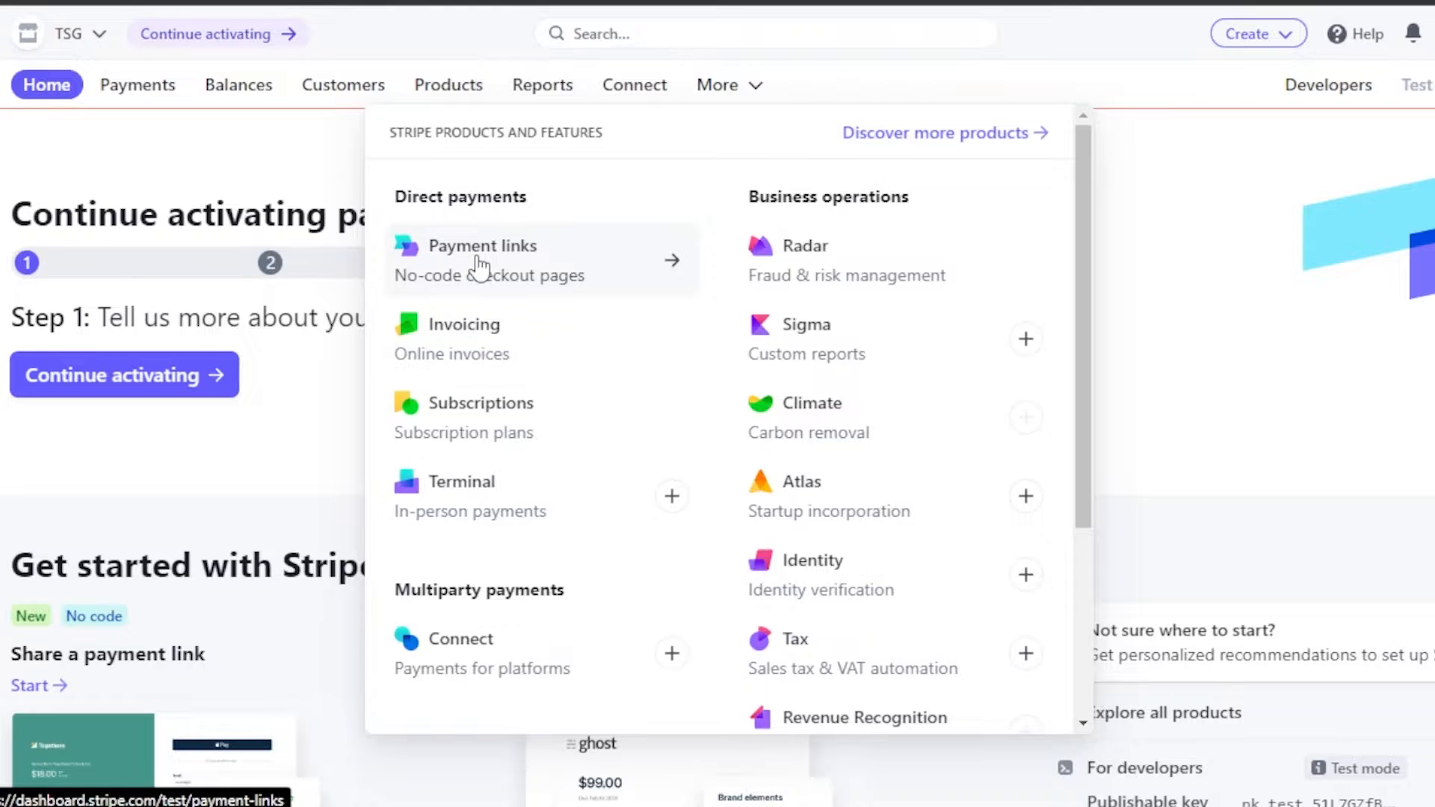
pyautogui.click(545, 258)
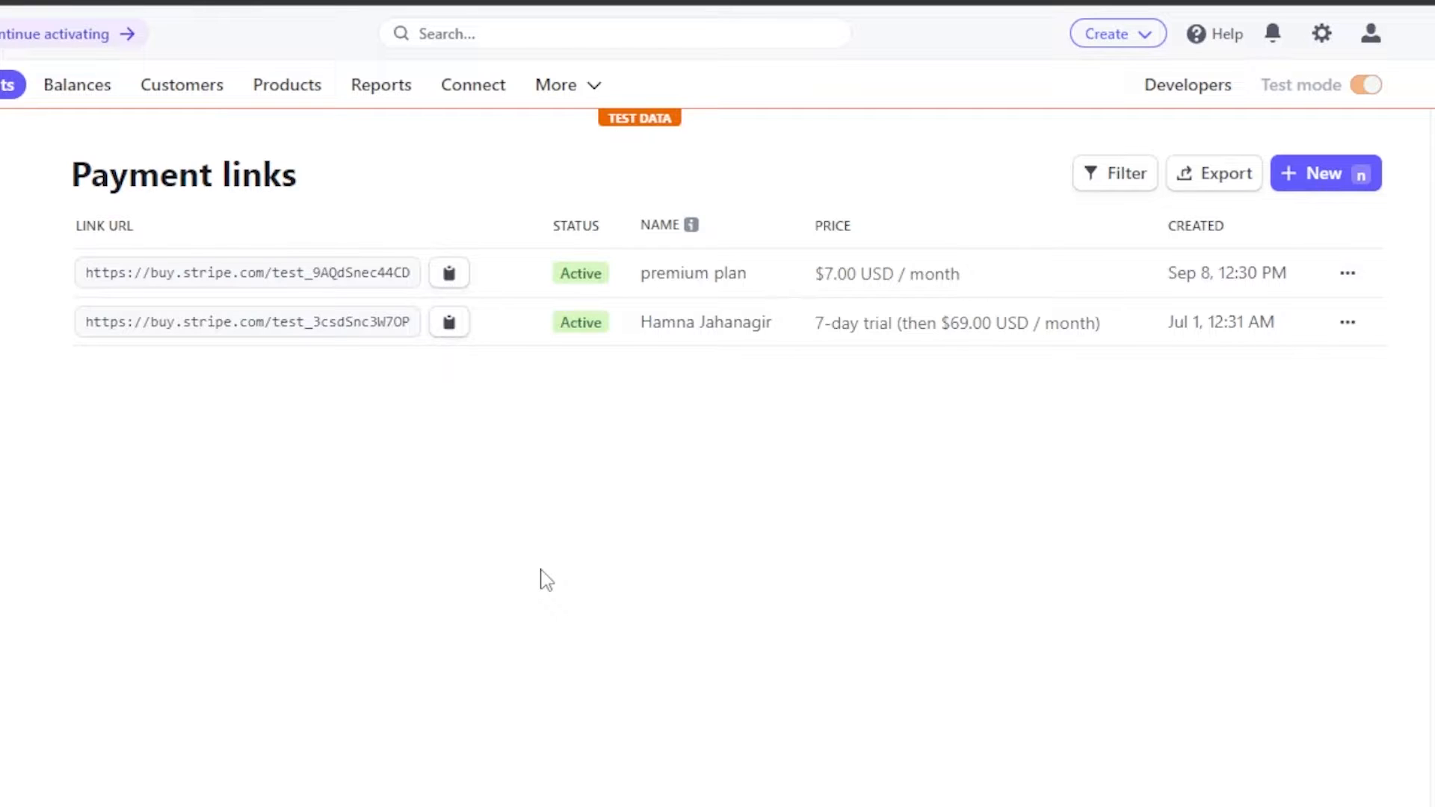
pyautogui.click(1313, 183)
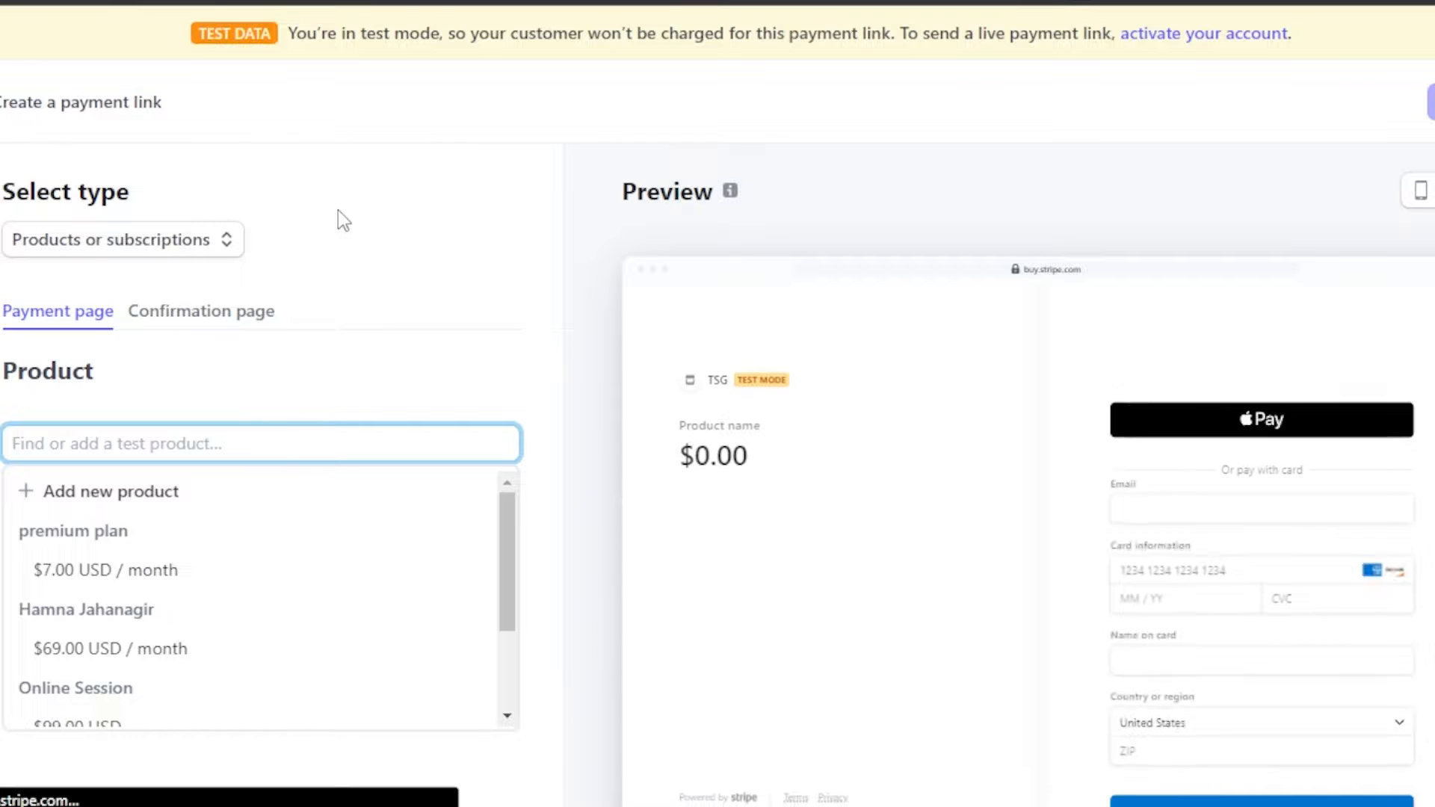
# Step: Set the payment link type to Products or subscriptions and add the premium plan priced at $7.00 USD / month
pyautogui.click(228, 249)
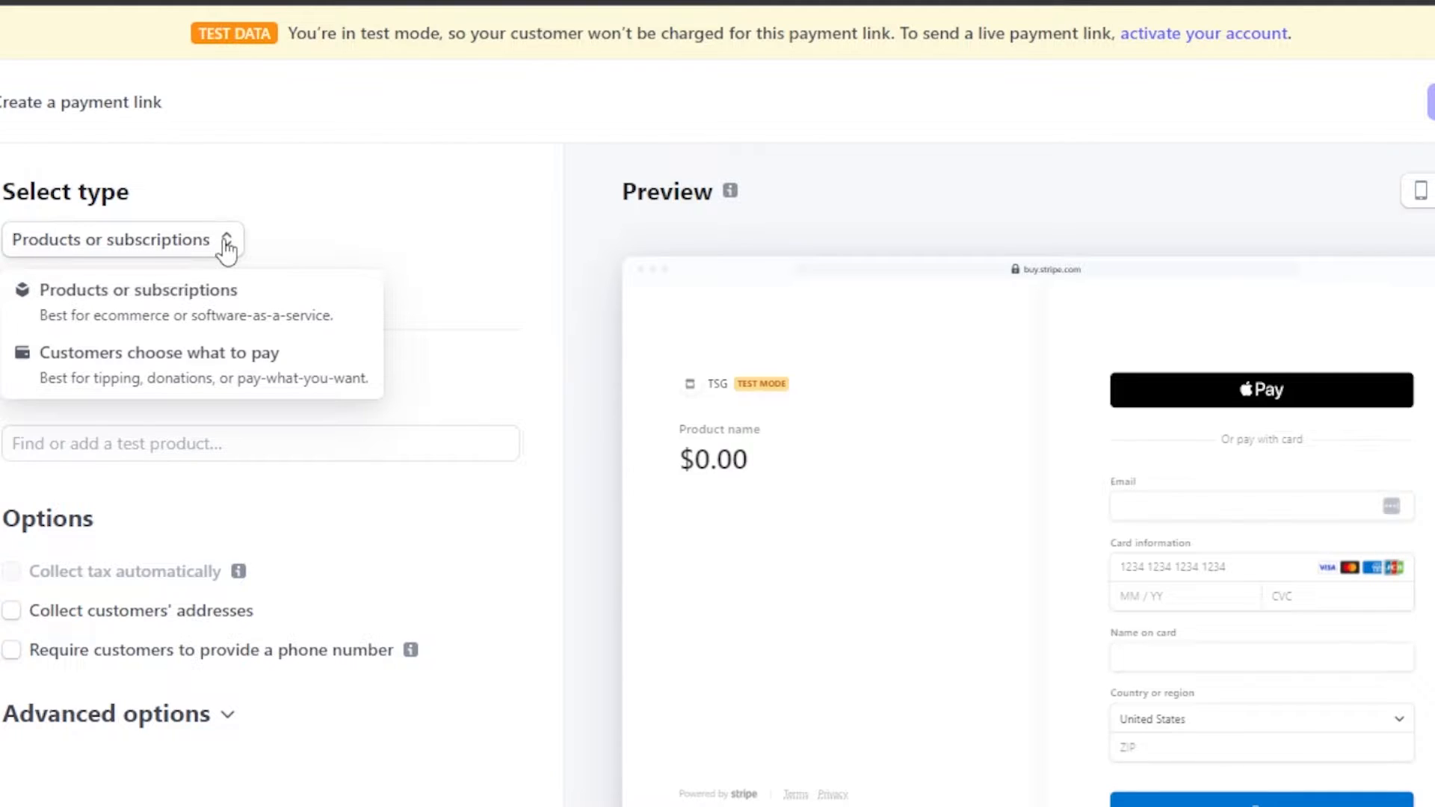
pyautogui.click(114, 319)
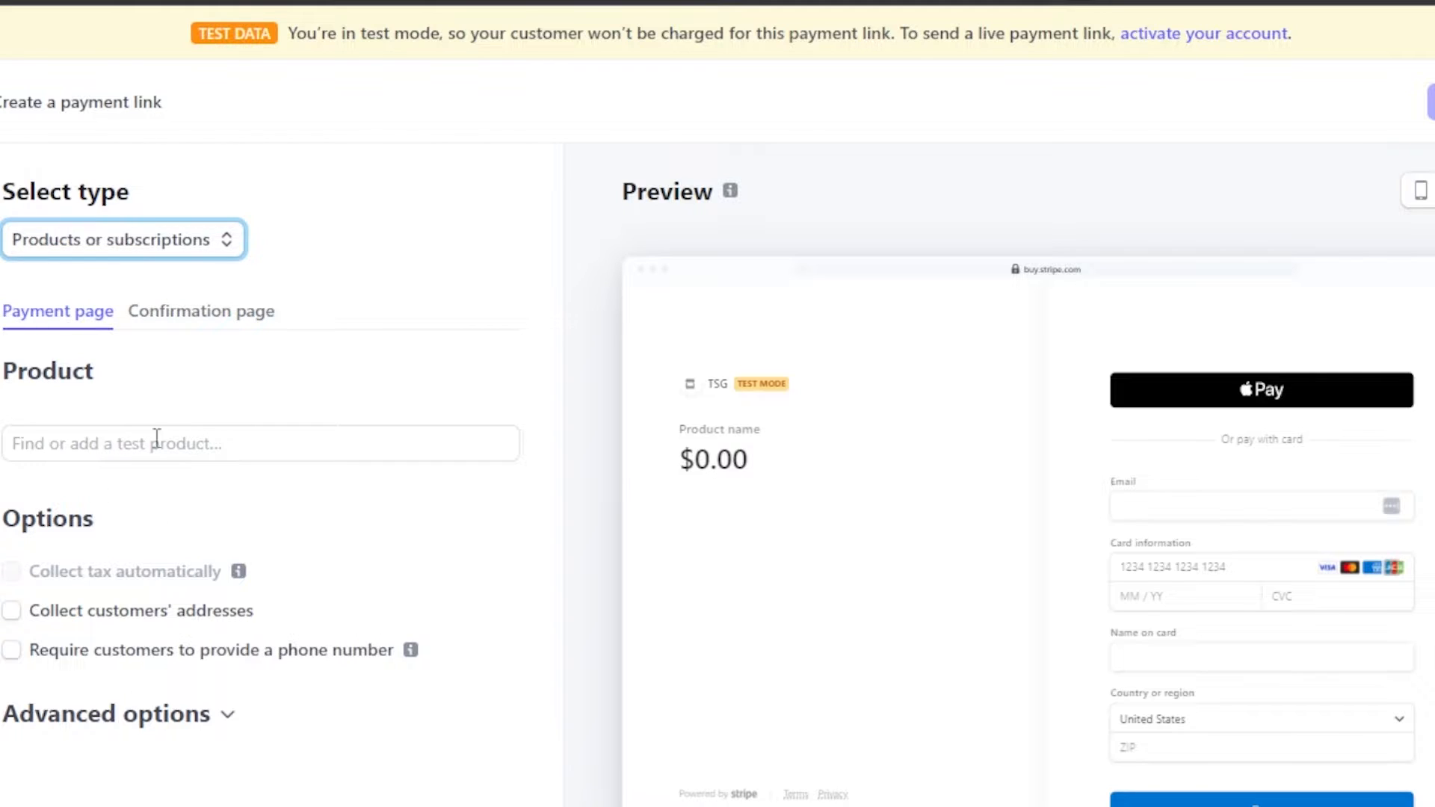
pyautogui.scroll(-2, 897, 479)
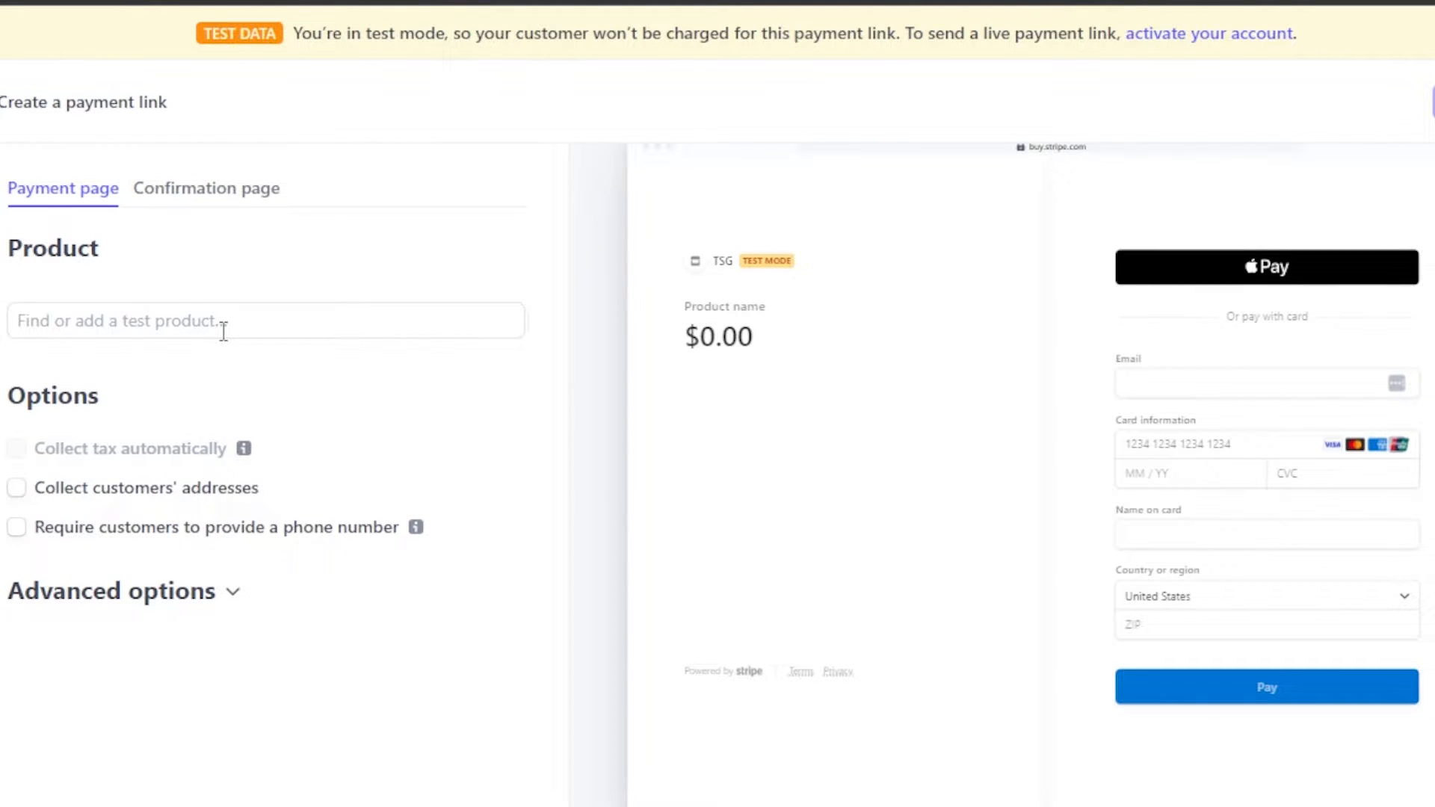
pyautogui.click(169, 321)
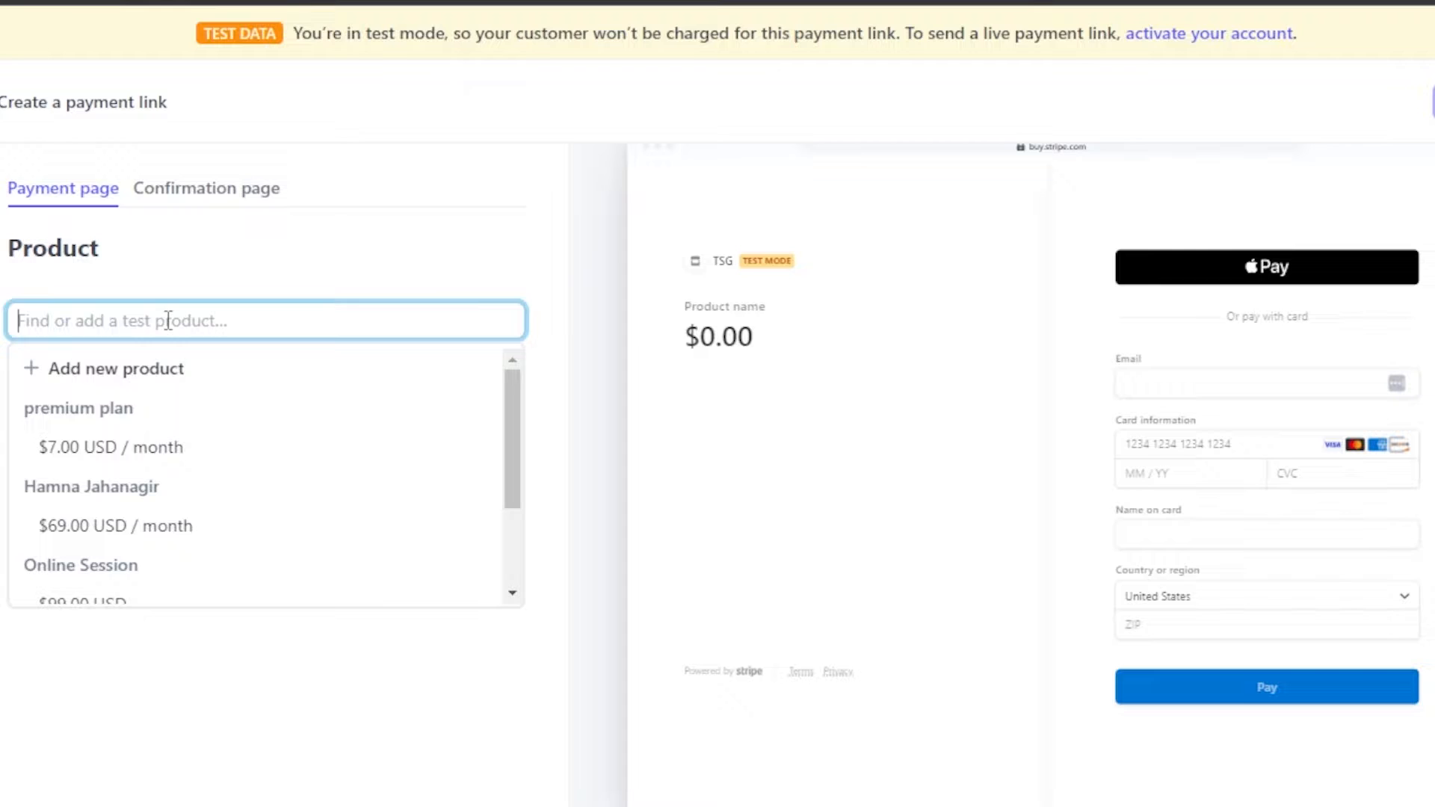
pyautogui.click(175, 449)
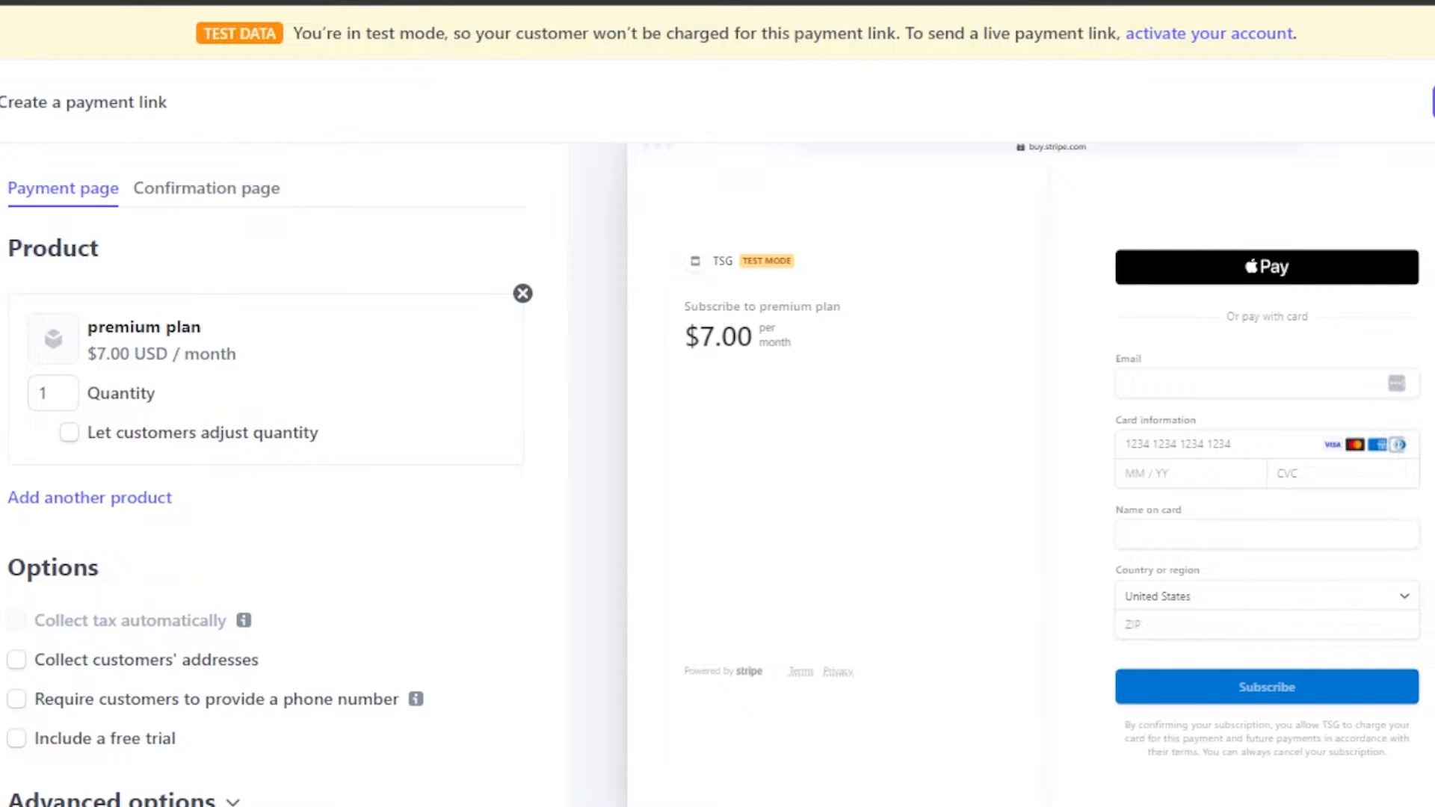
# Step: Let customers adjust the premium plan's quantity between 1 and 3
pyautogui.scroll(-2, 718, 474)
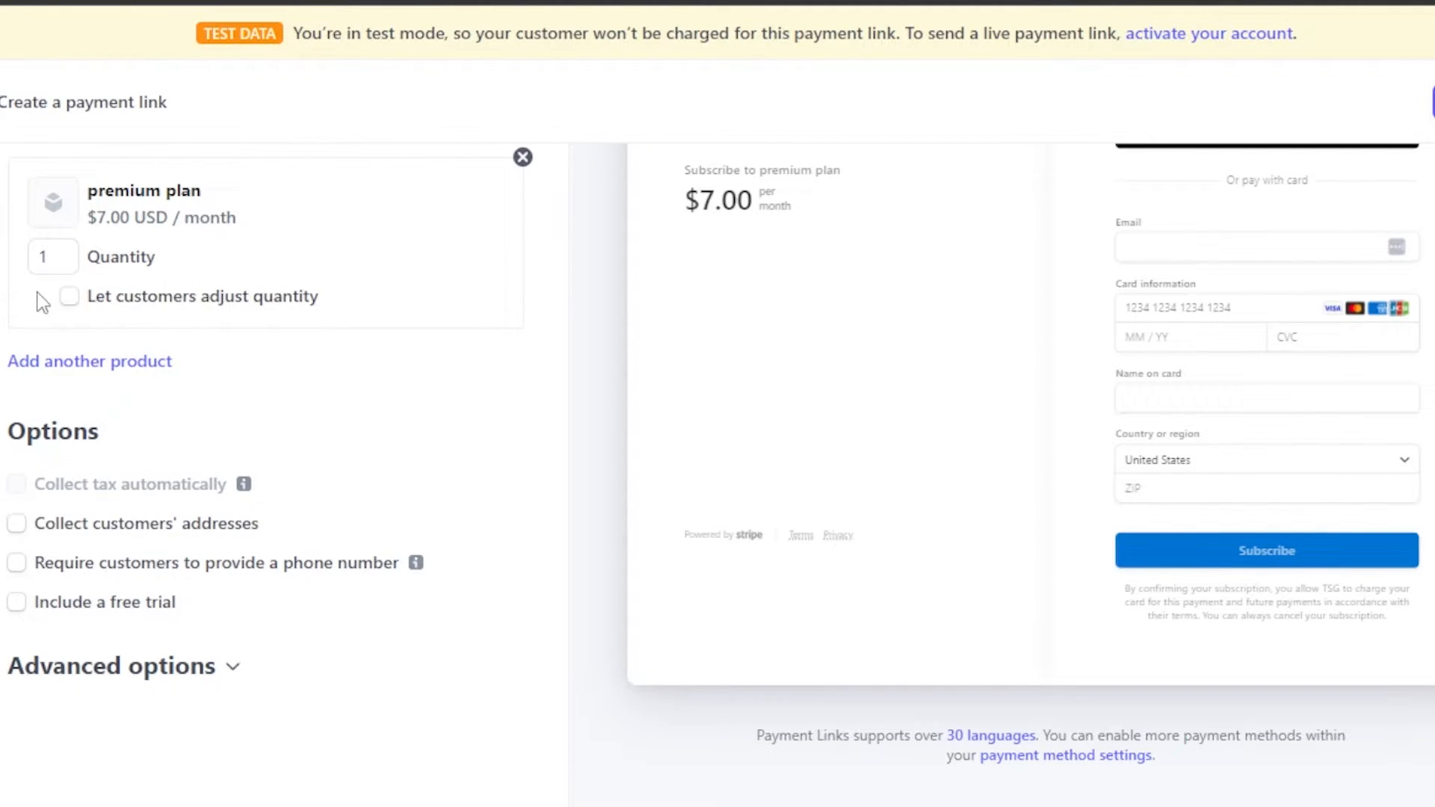
pyautogui.click(70, 301)
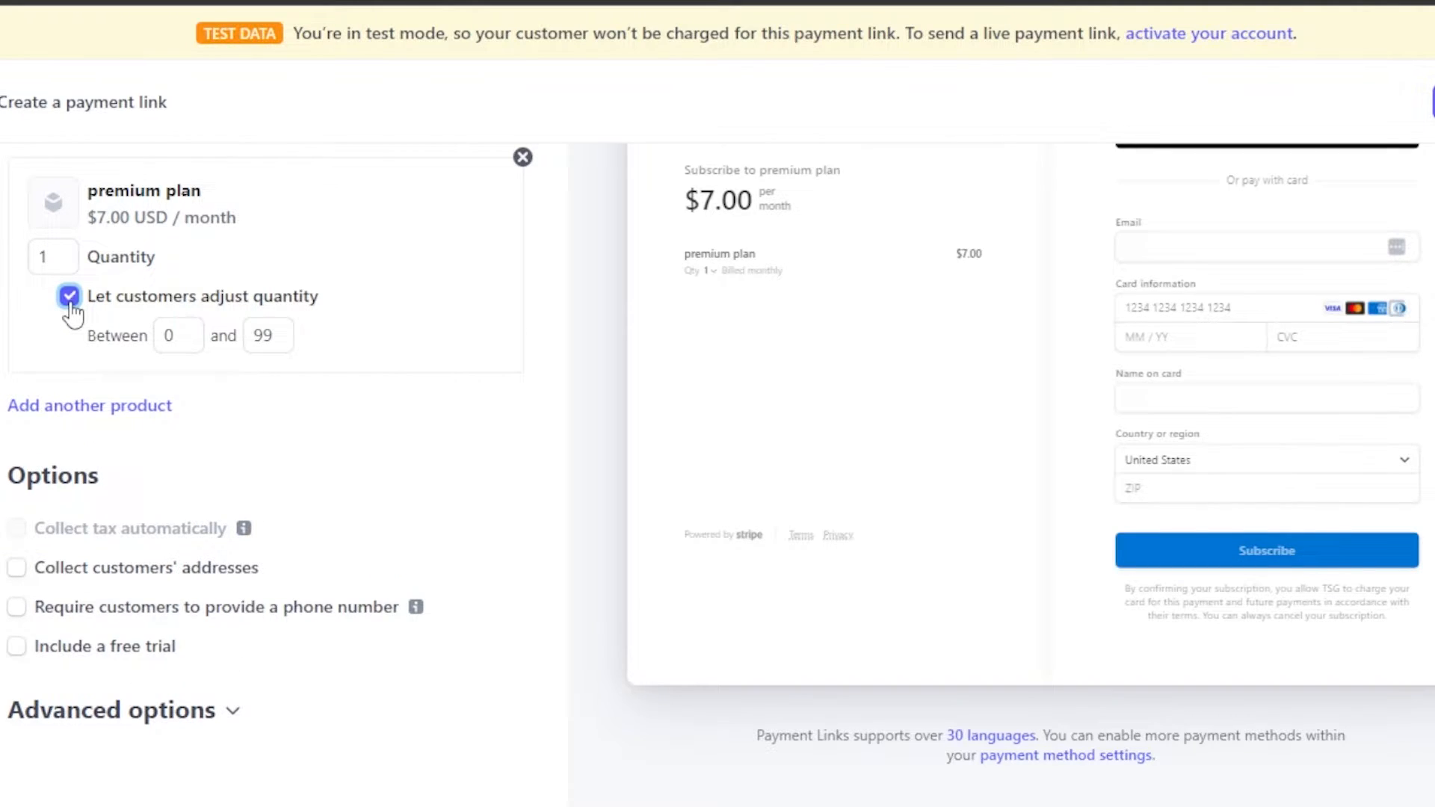
pyautogui.click(284, 338)
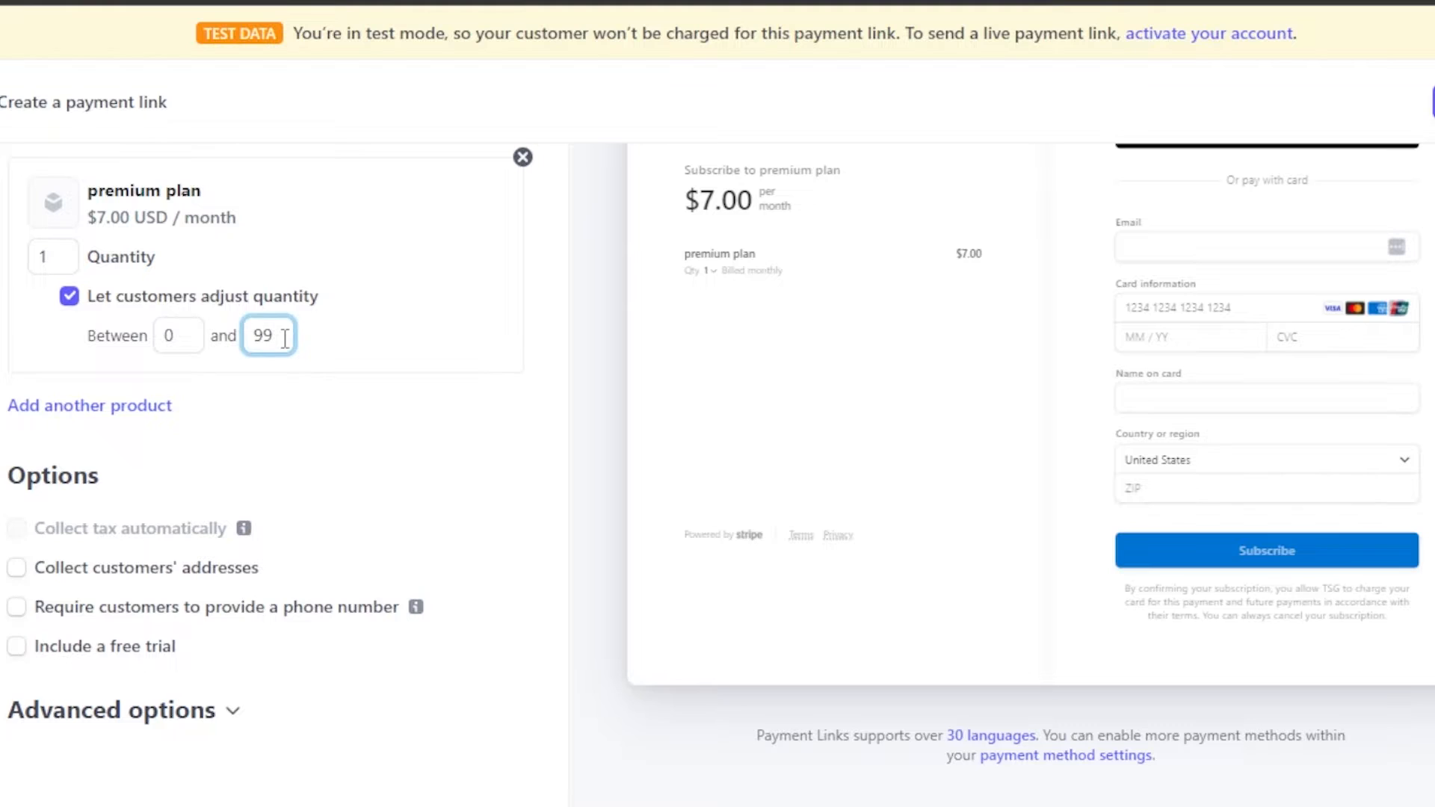
pyautogui.press('BackSpace')
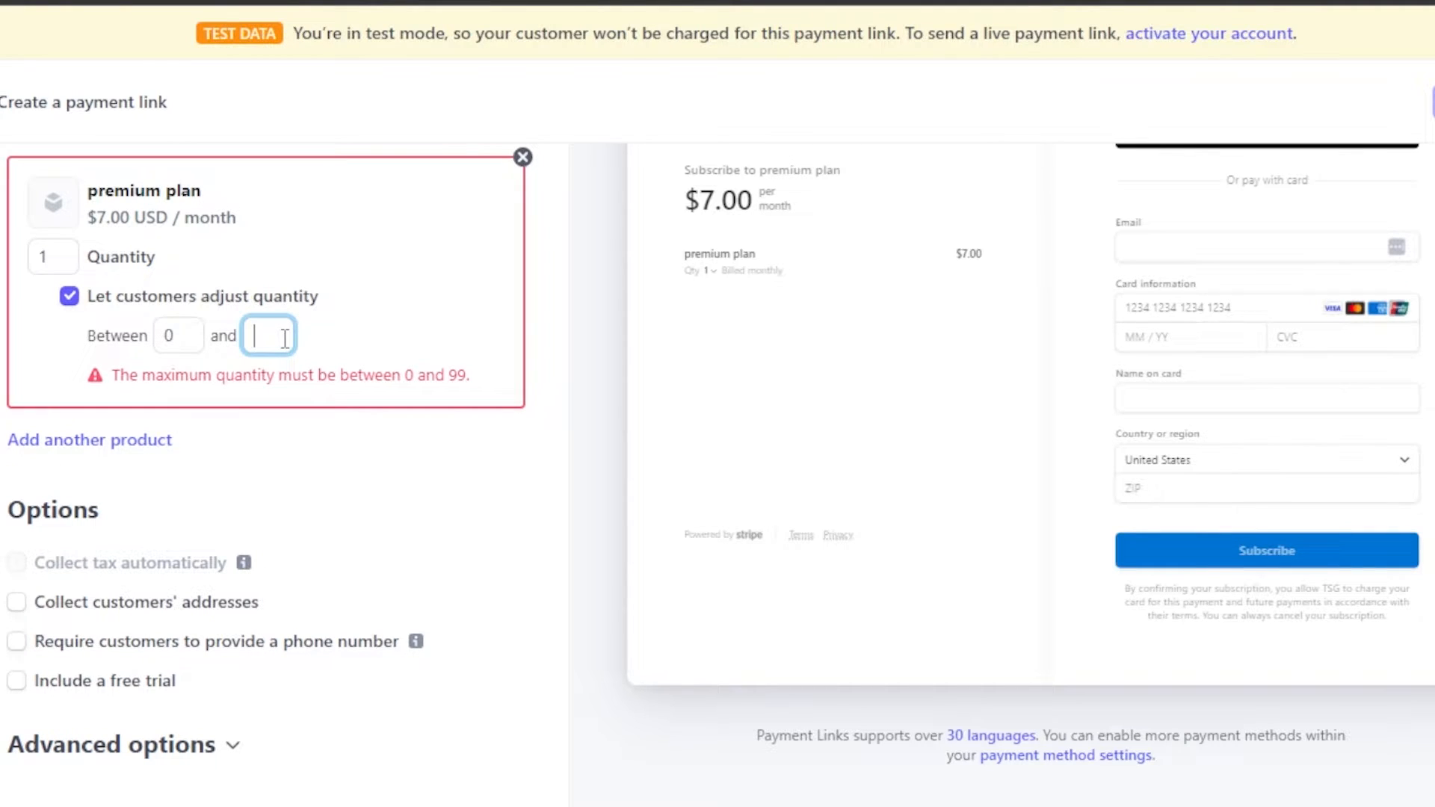
pyautogui.write('3')
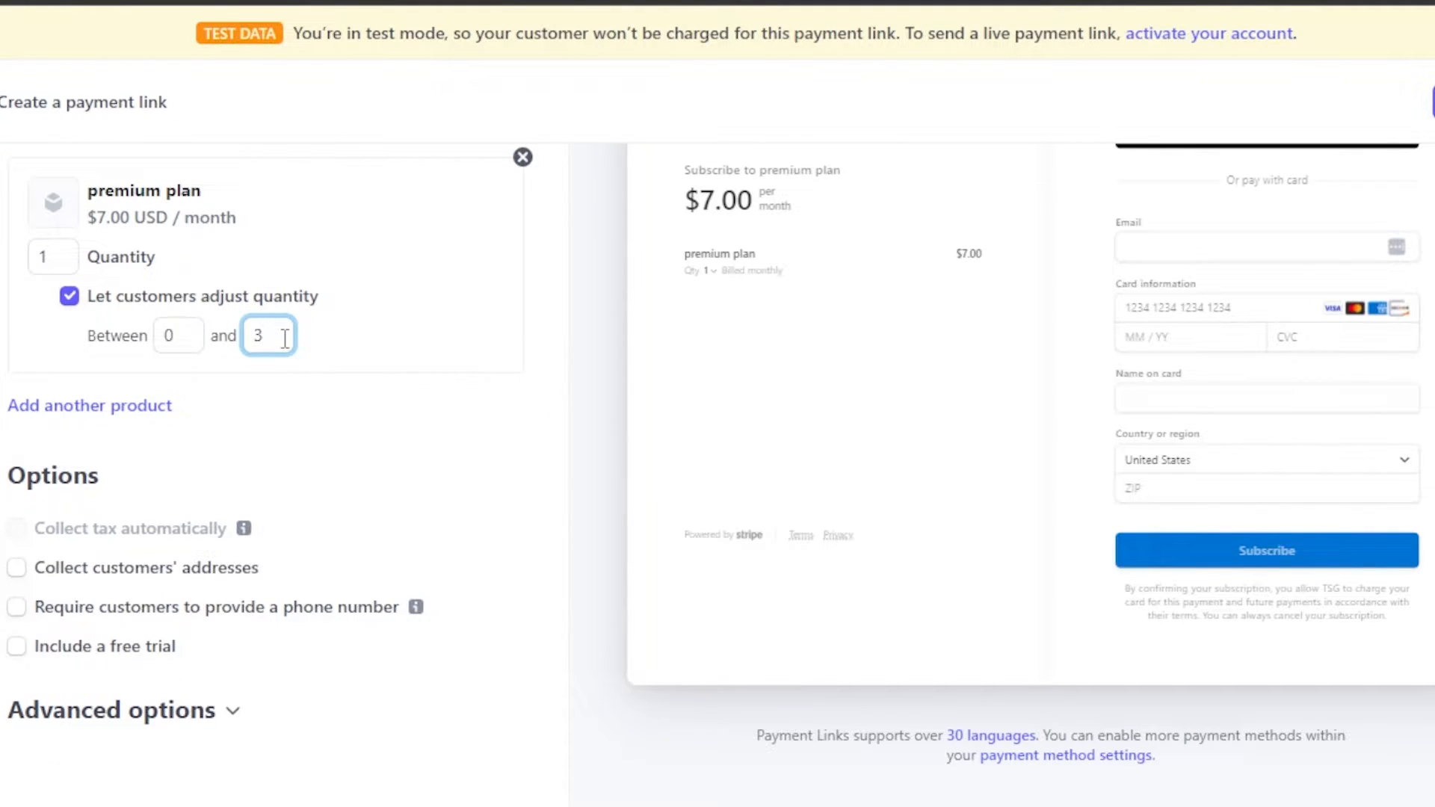
pyautogui.click(185, 337)
pyautogui.press('BackSpace')
pyautogui.write('1')
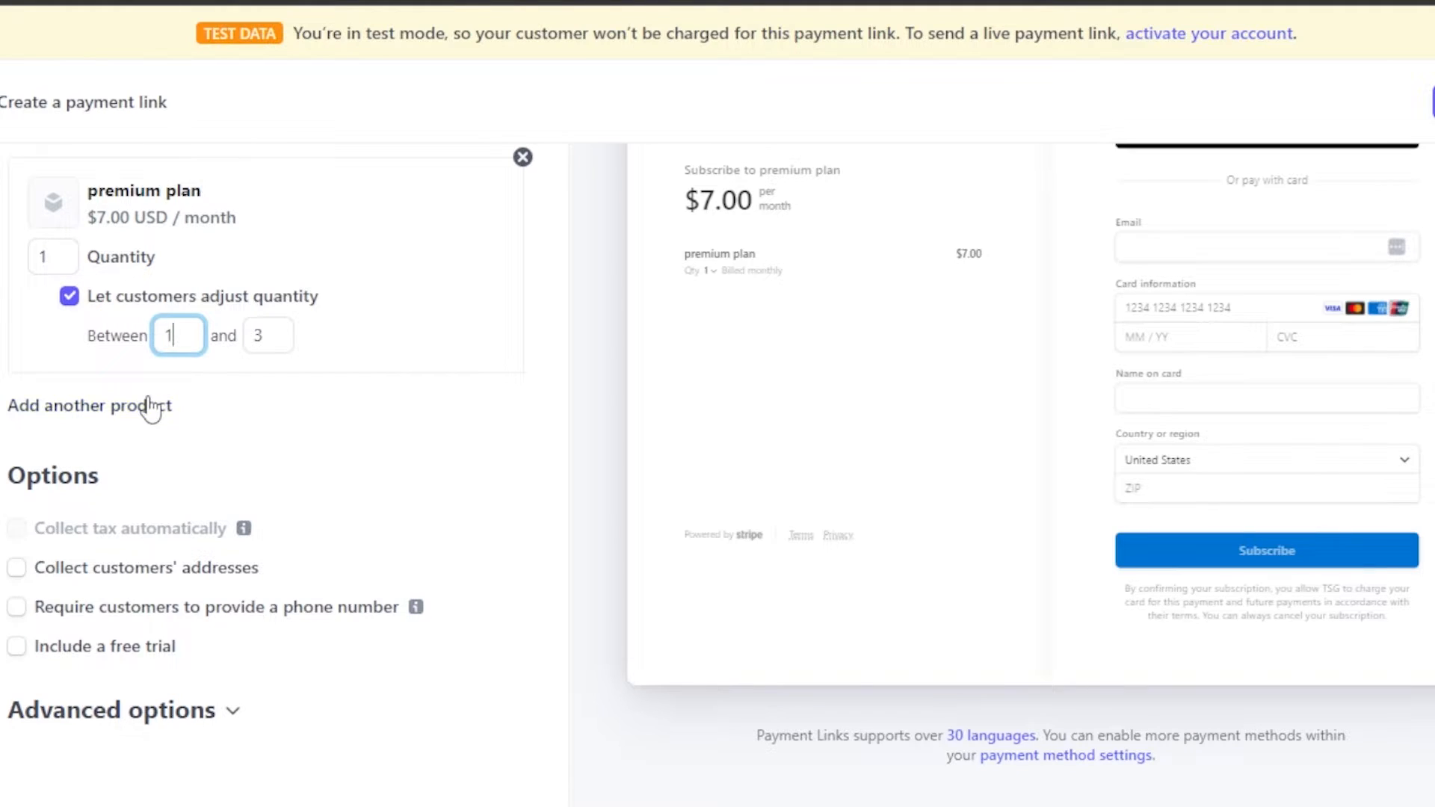
# Step: View the choices for adding another product without picking one, and include a free trial in the payment link
pyautogui.click(88, 408)
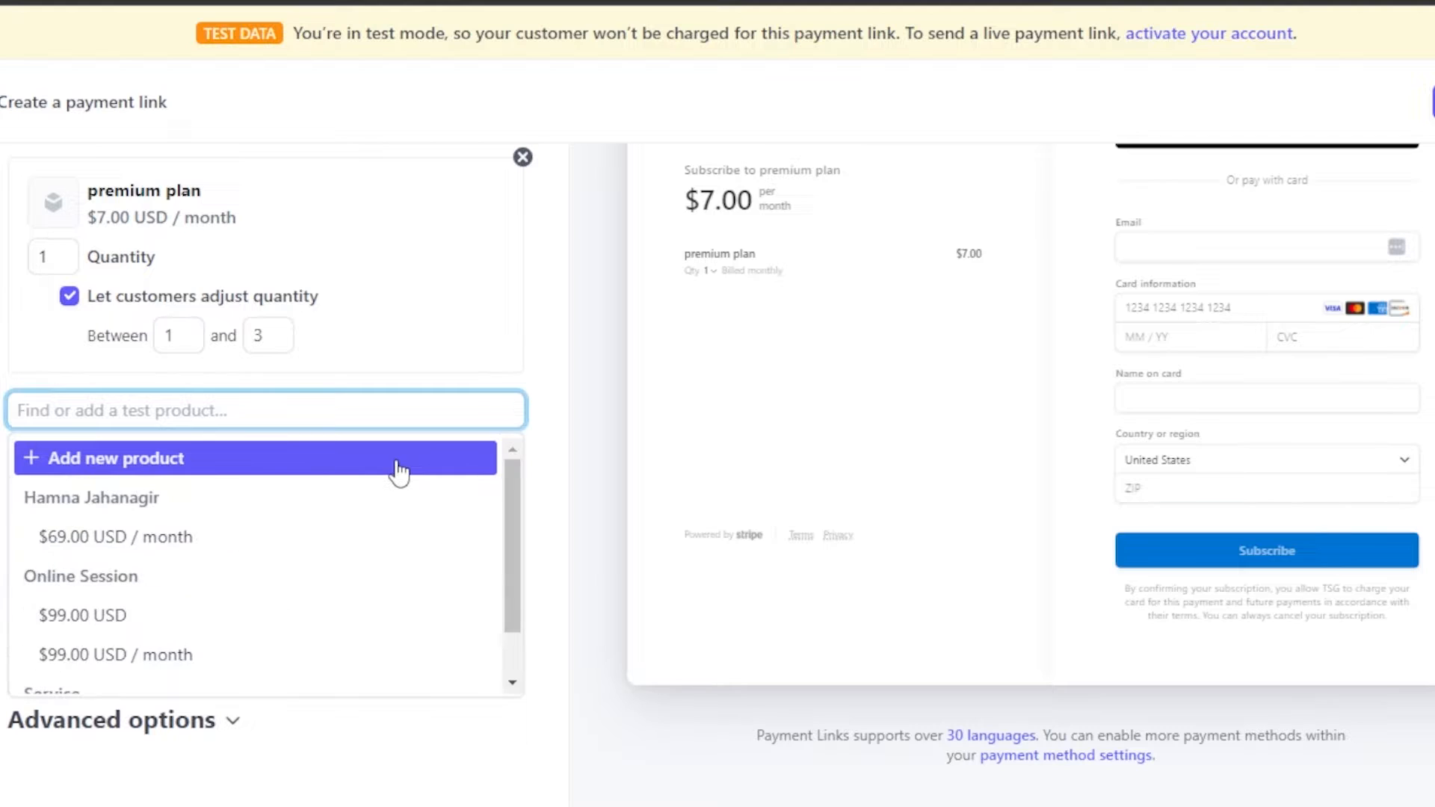
pyautogui.click(593, 493)
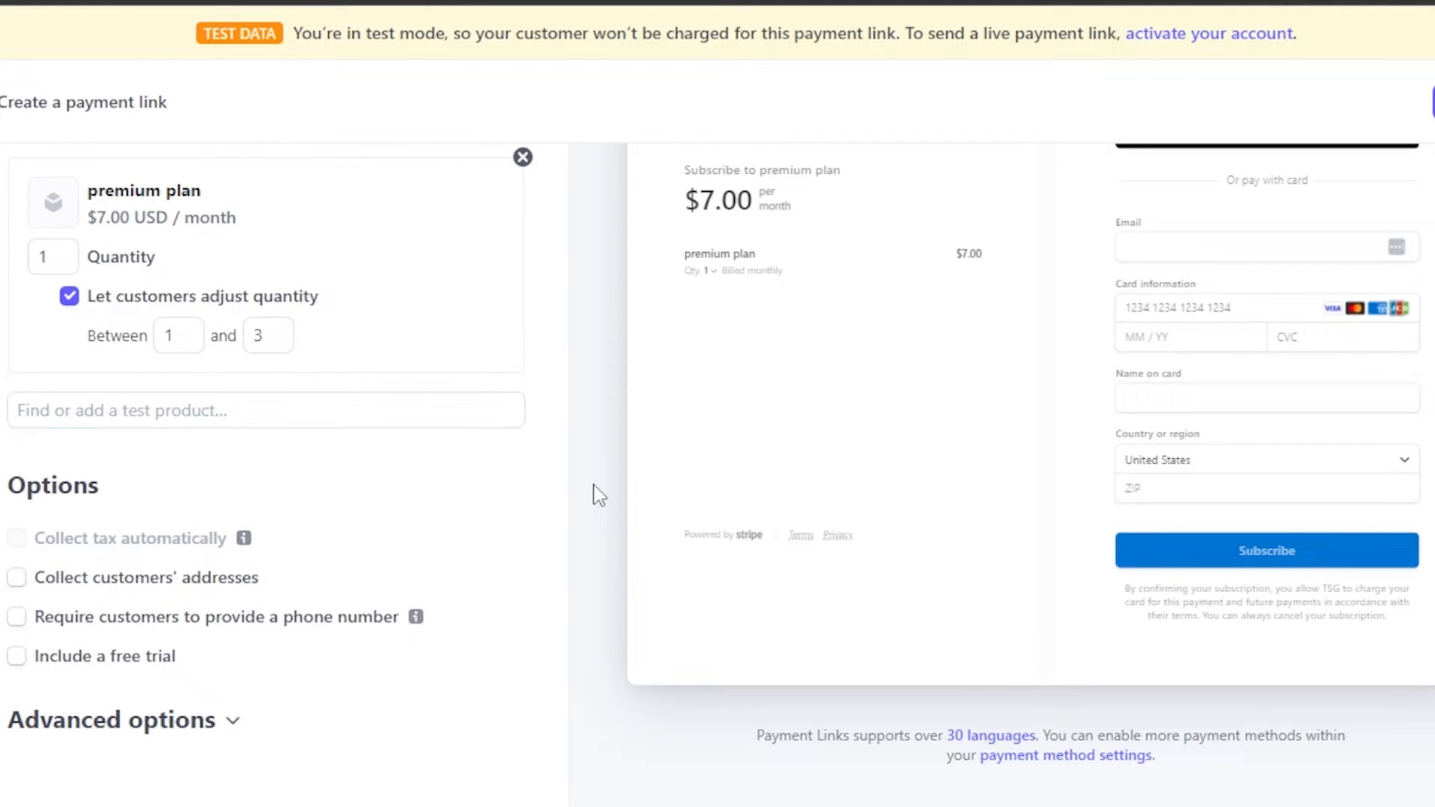
pyautogui.scroll(-1, 402, 518)
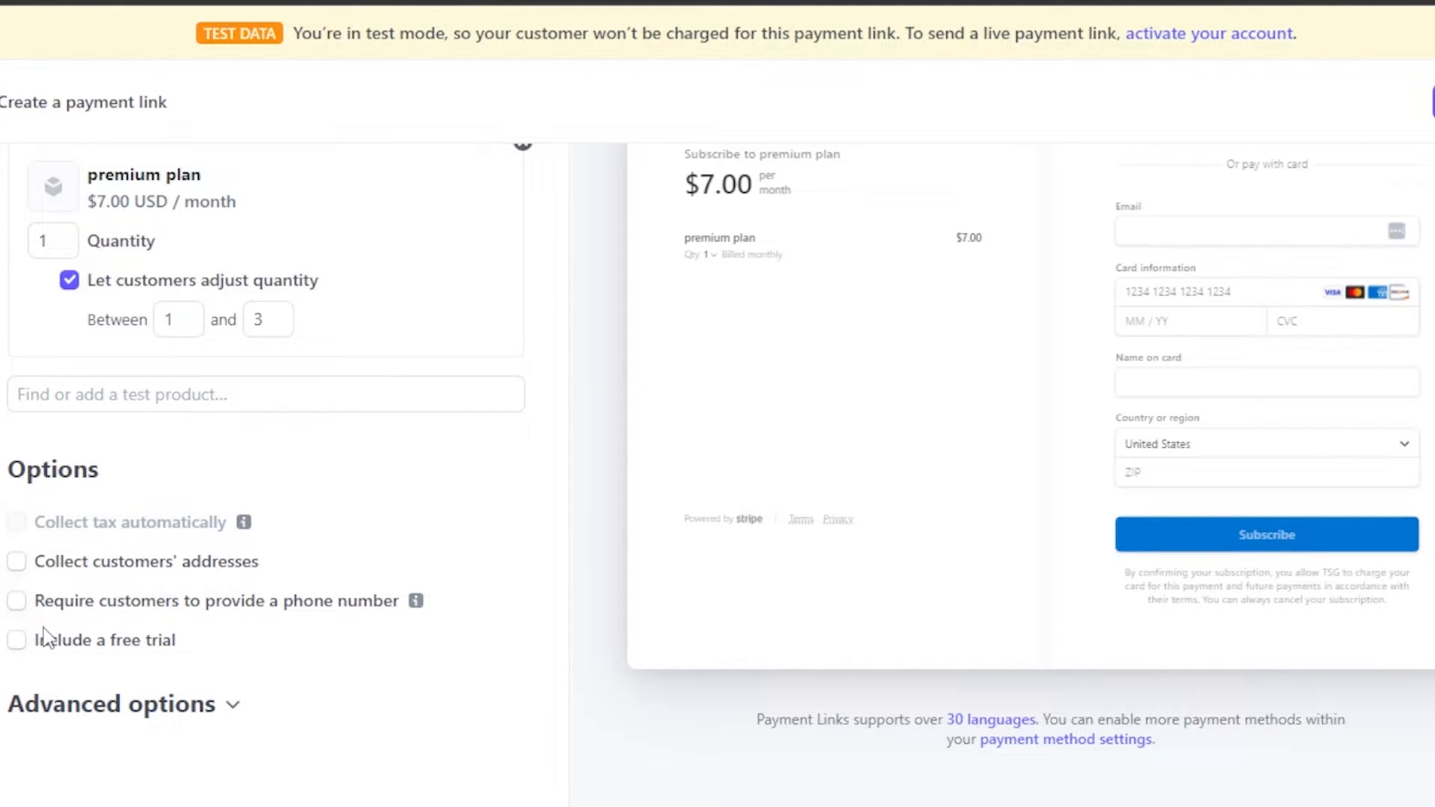
pyautogui.click(18, 647)
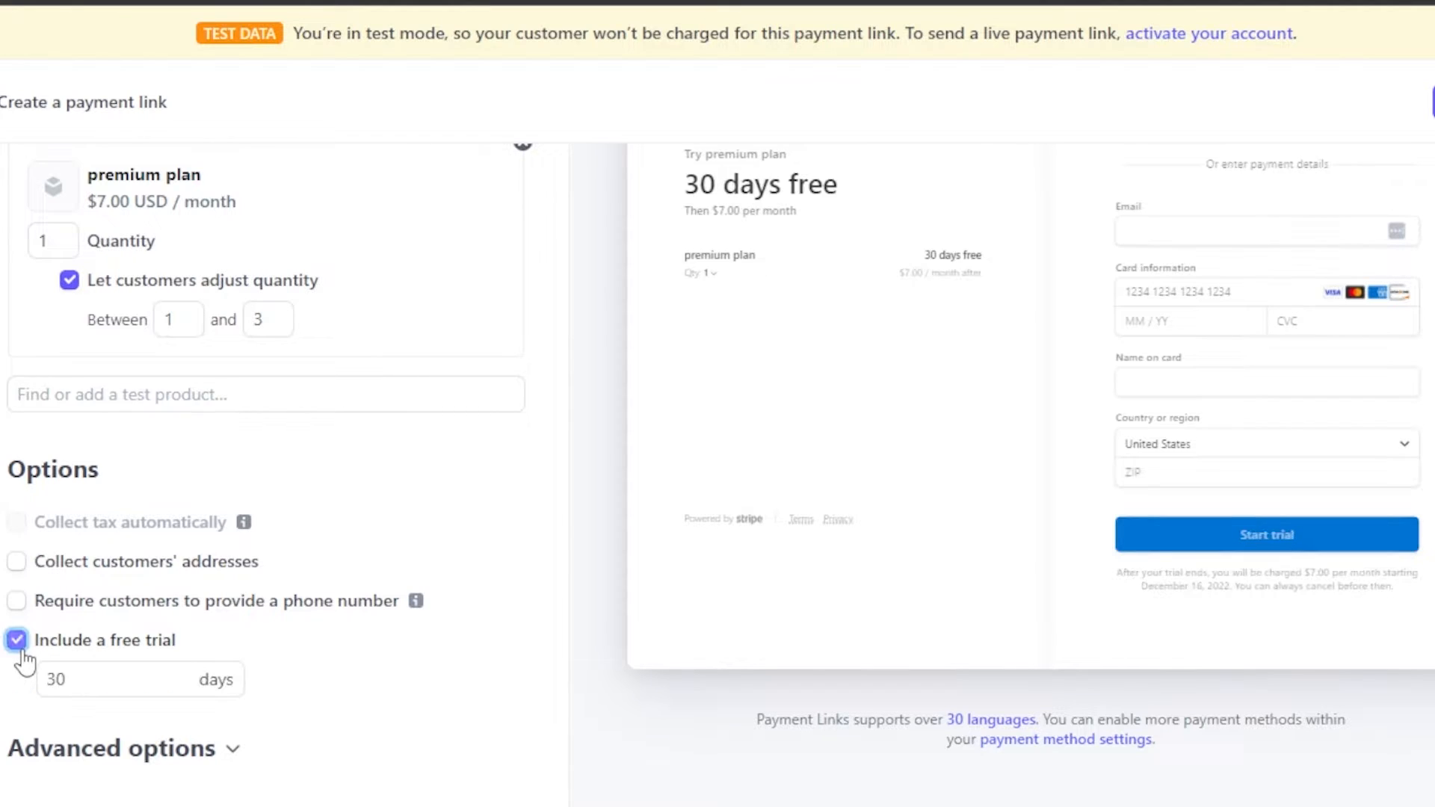
# Step: Set the free trial length to 3 days and require customers to provide a phone number
pyautogui.click(65, 679)
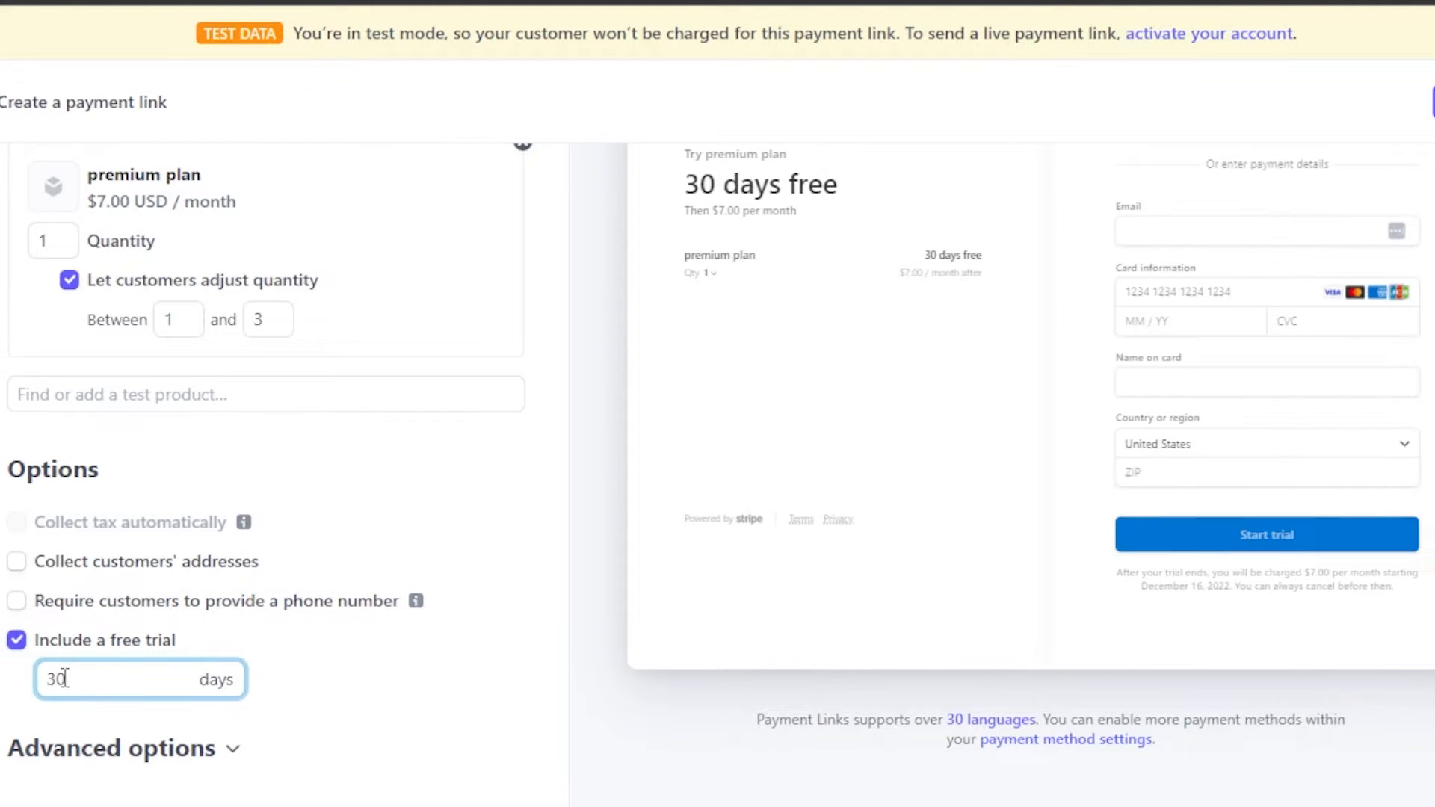
pyautogui.press('BackSpace')
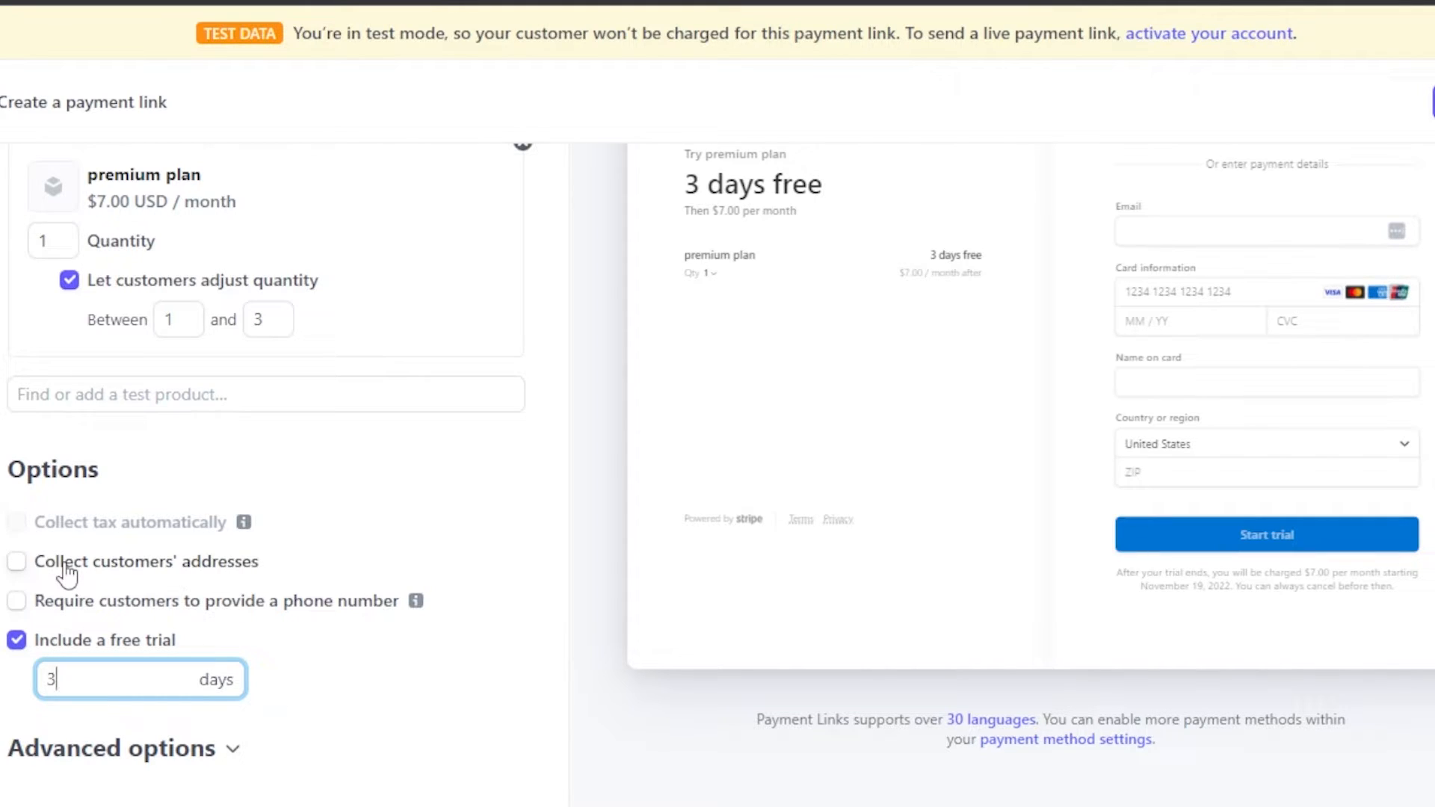
pyautogui.click(16, 601)
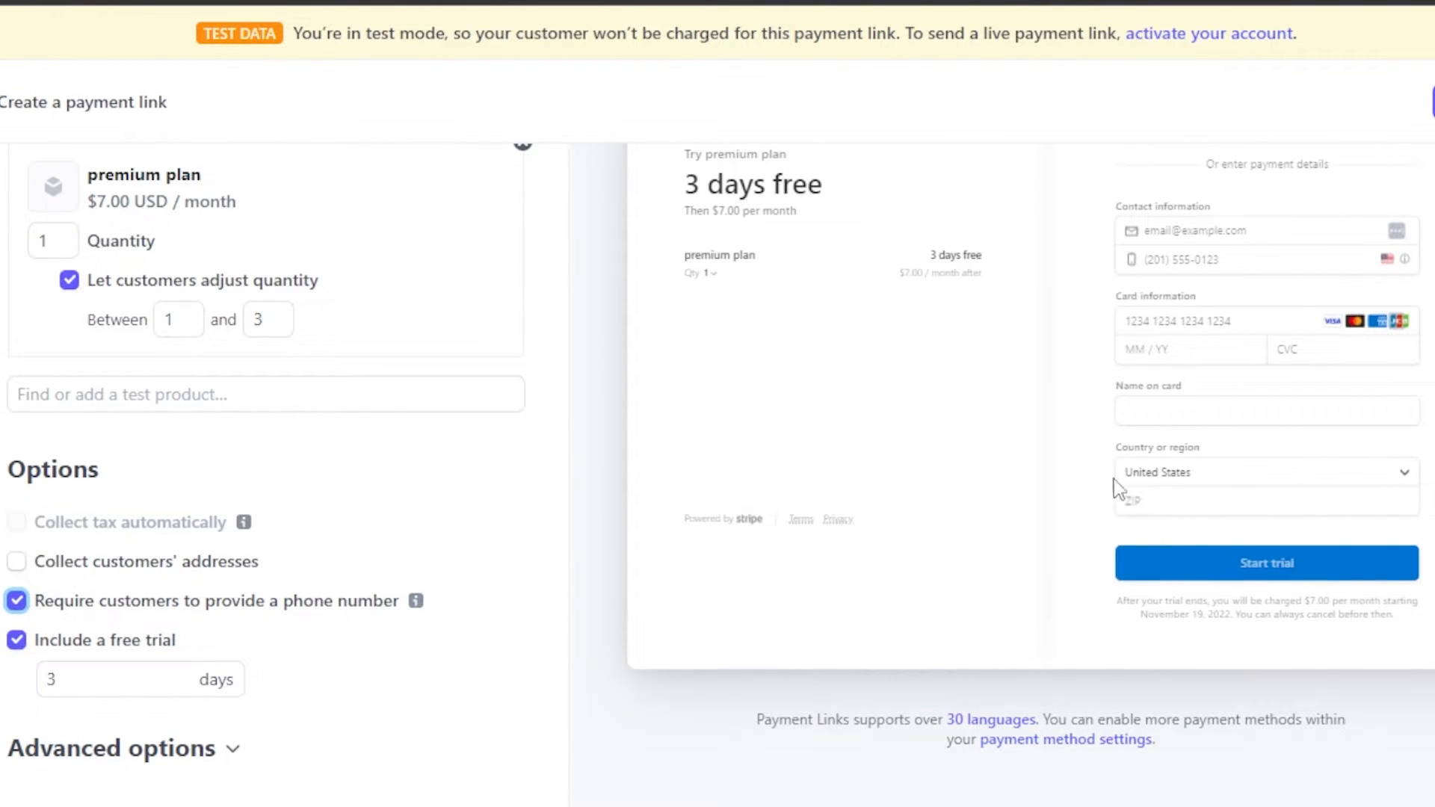
# Step: Expand the advanced options of the payment link and look over the available settings
pyautogui.moveTo(1432, 422); pyautogui.dragTo(1432, 454)
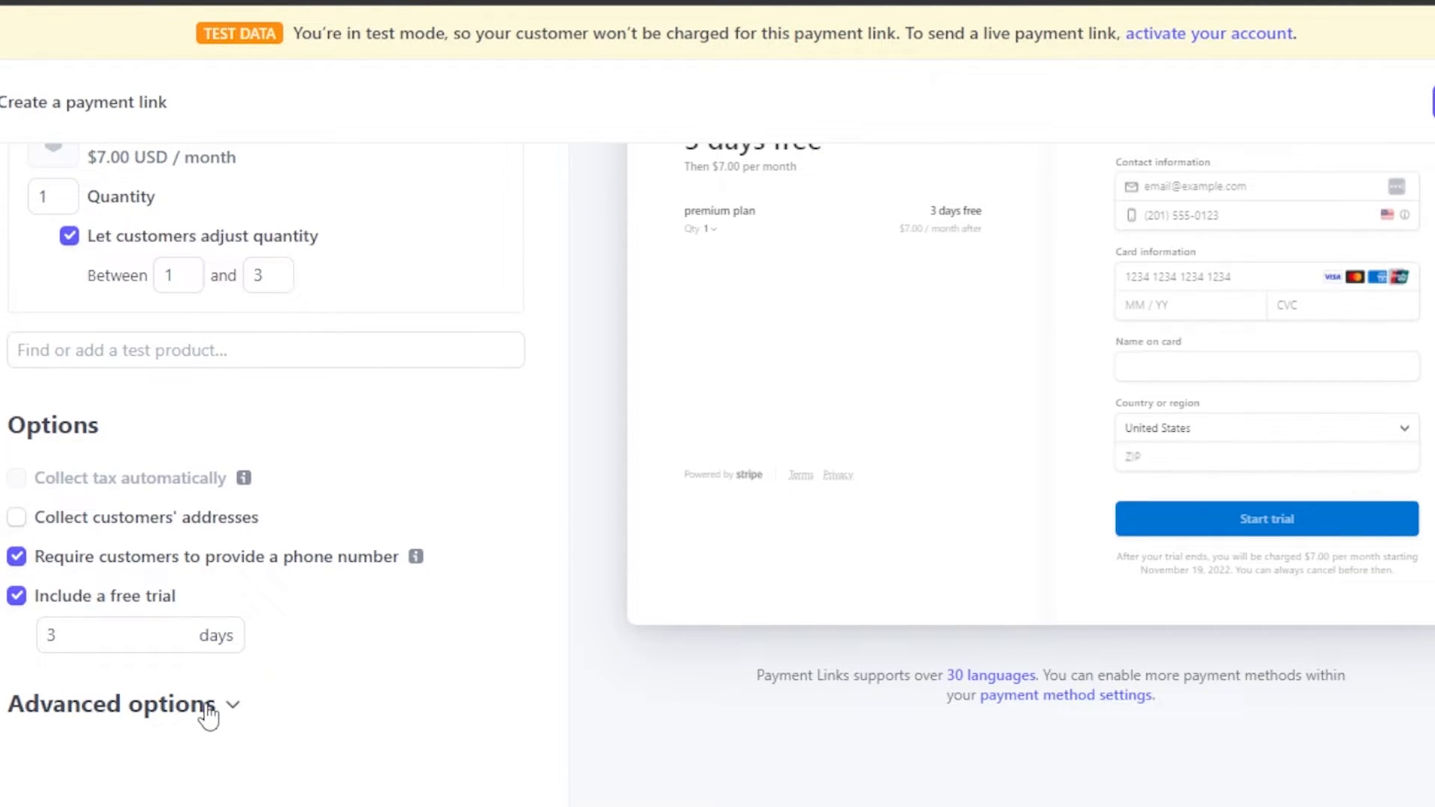
pyautogui.click(209, 707)
pyautogui.scroll(-2, 1189, 566)
pyautogui.scroll(-1, 1189, 567)
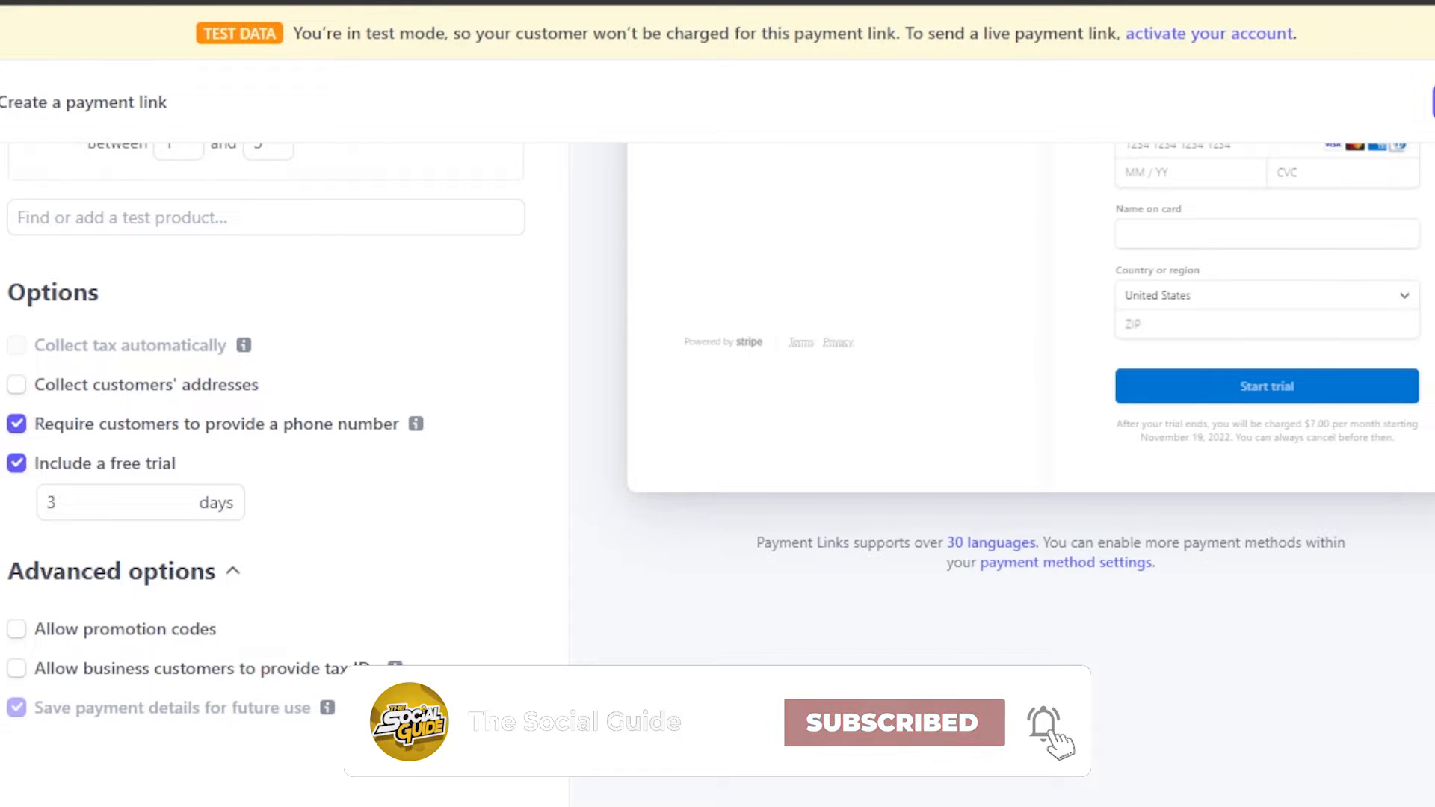
pyautogui.scroll(6, 538, 384)
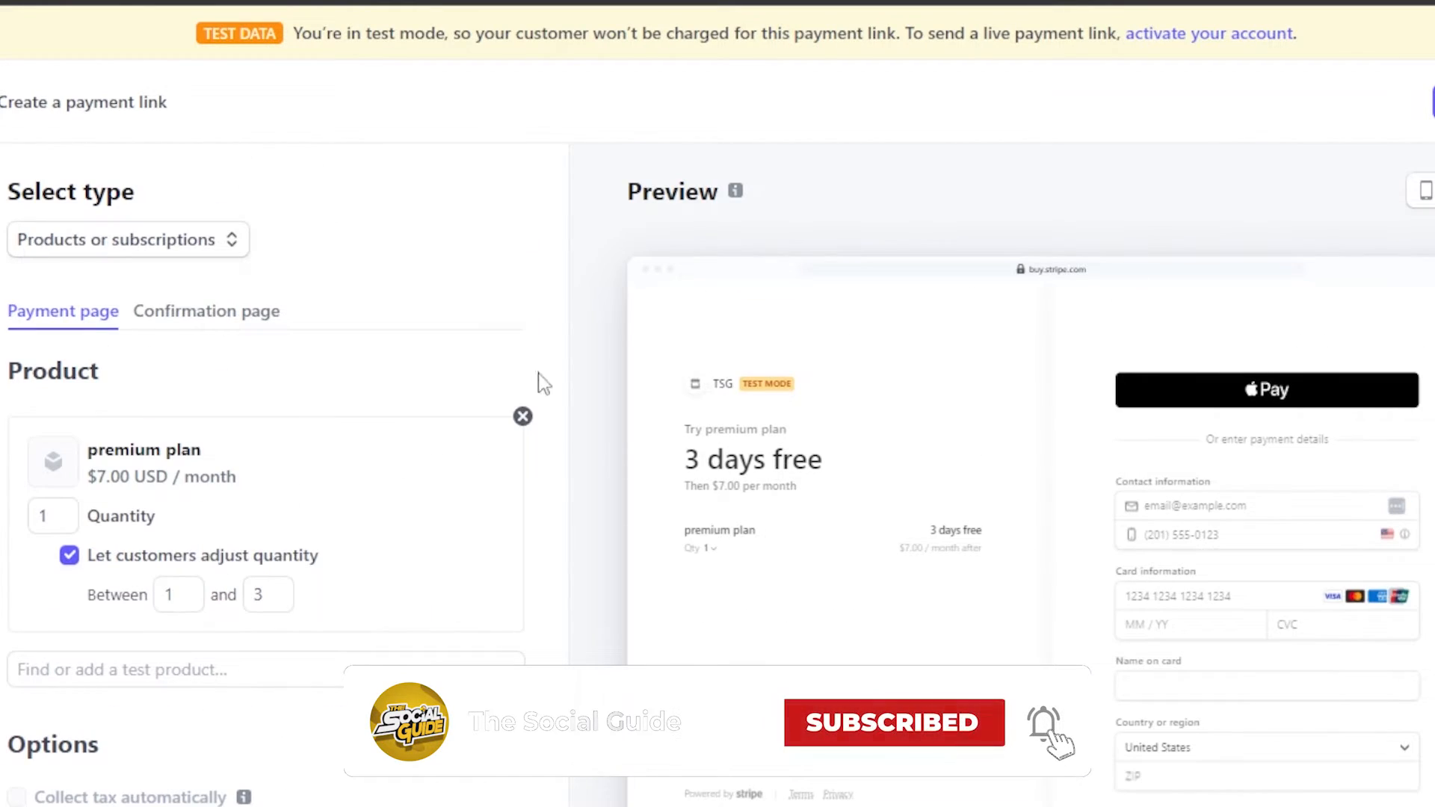
# Step: Try replacing the default confirmation page message with the custom text "Thankyou", and switch back to the default message
pyautogui.click(191, 323)
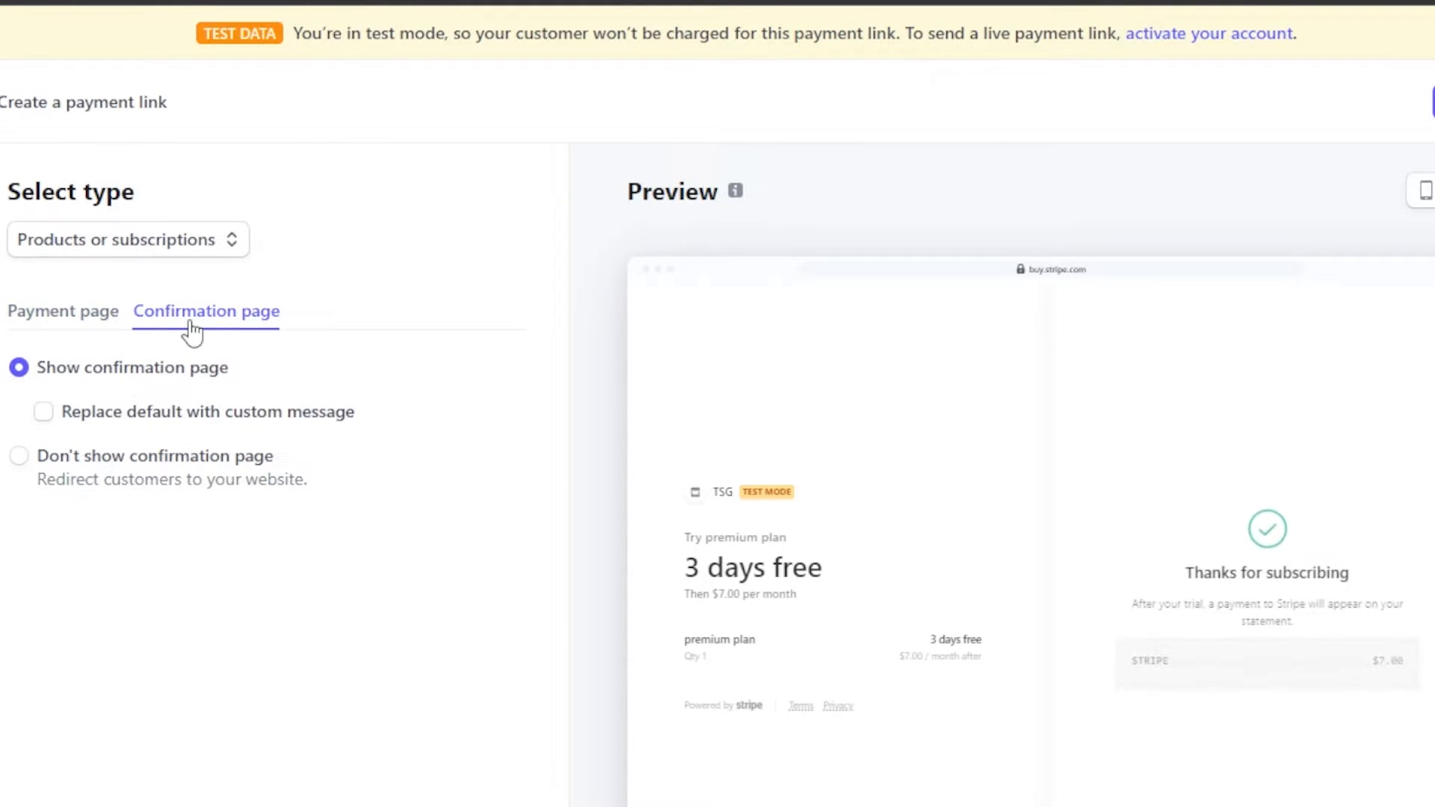
pyautogui.scroll(-2, 1204, 508)
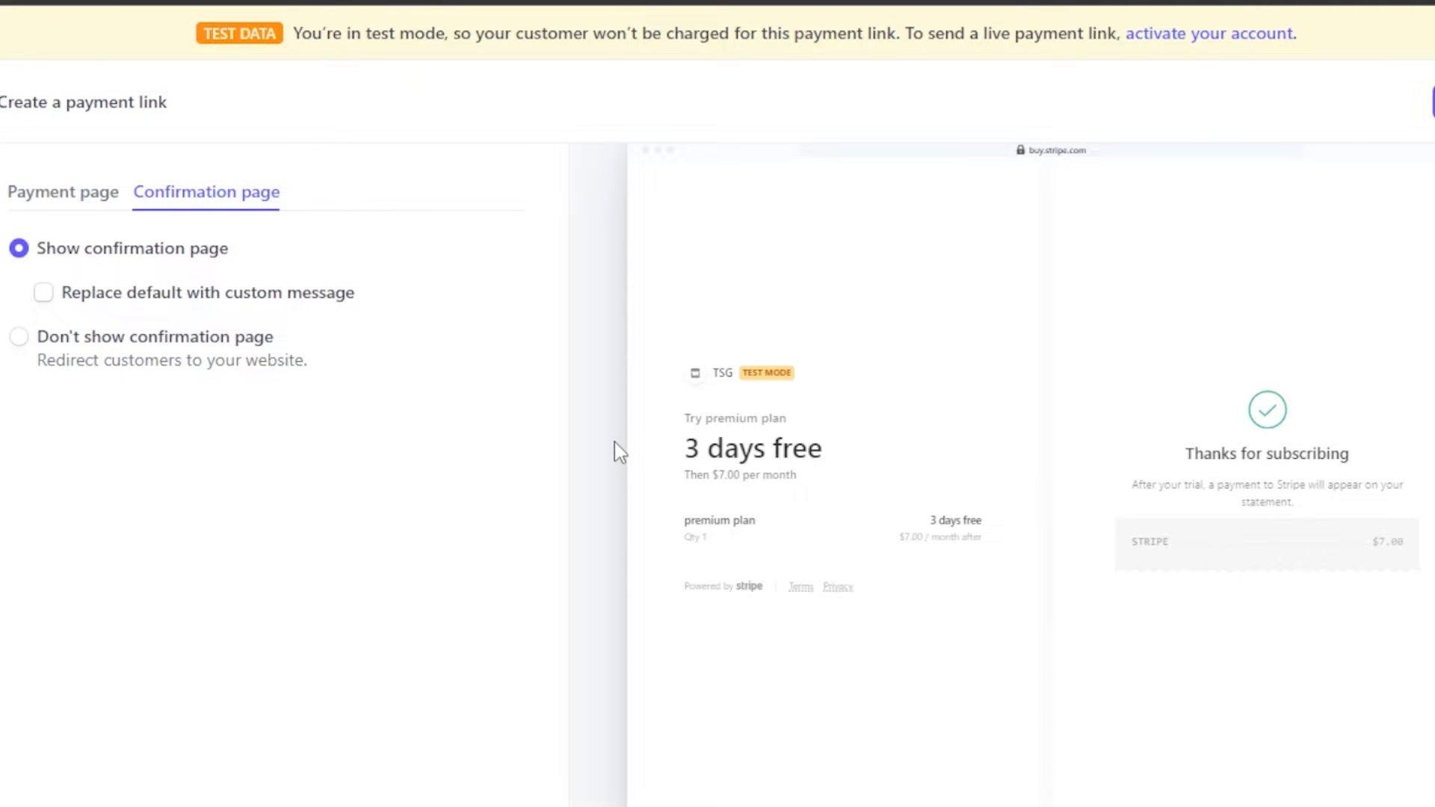
pyautogui.click(43, 294)
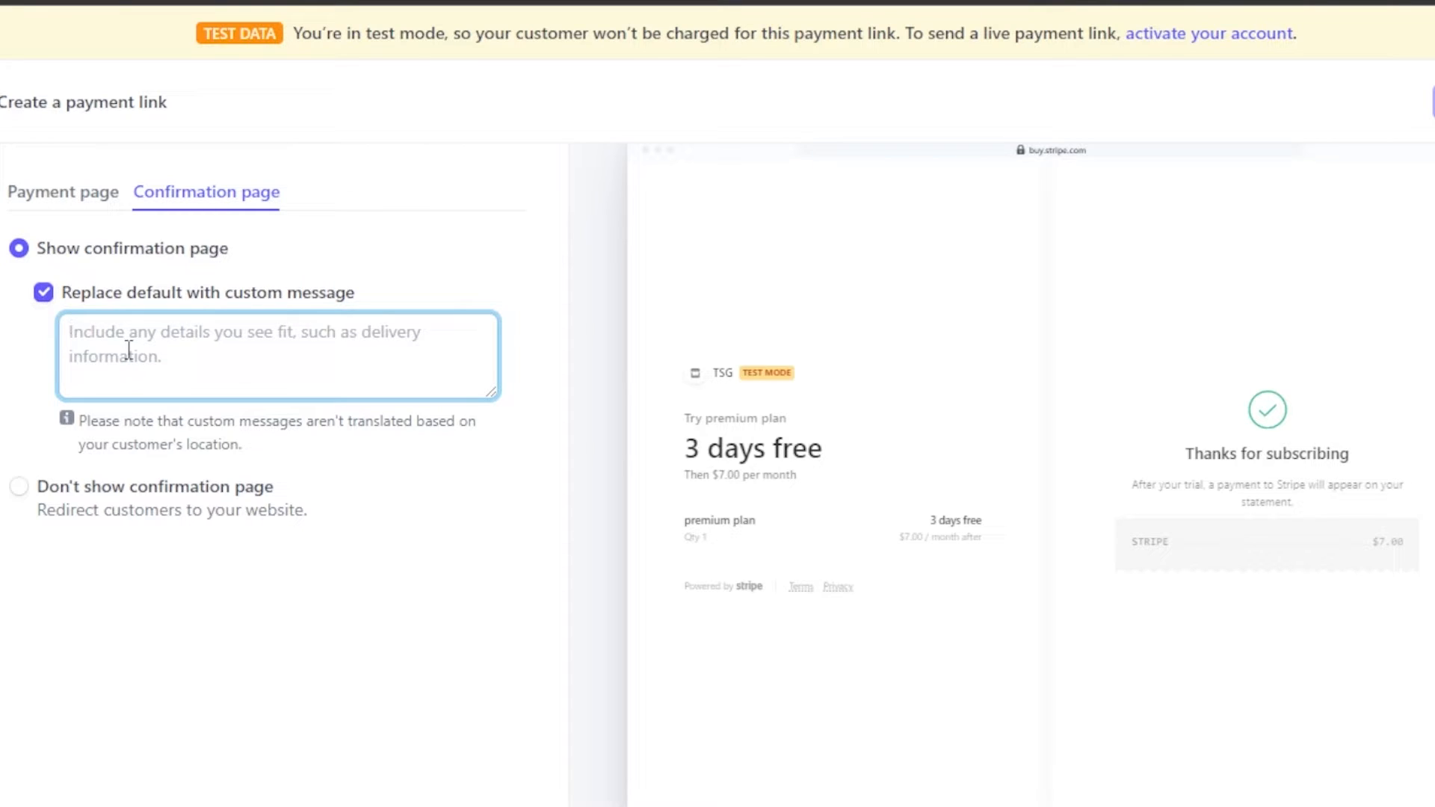
pyautogui.write('Th')
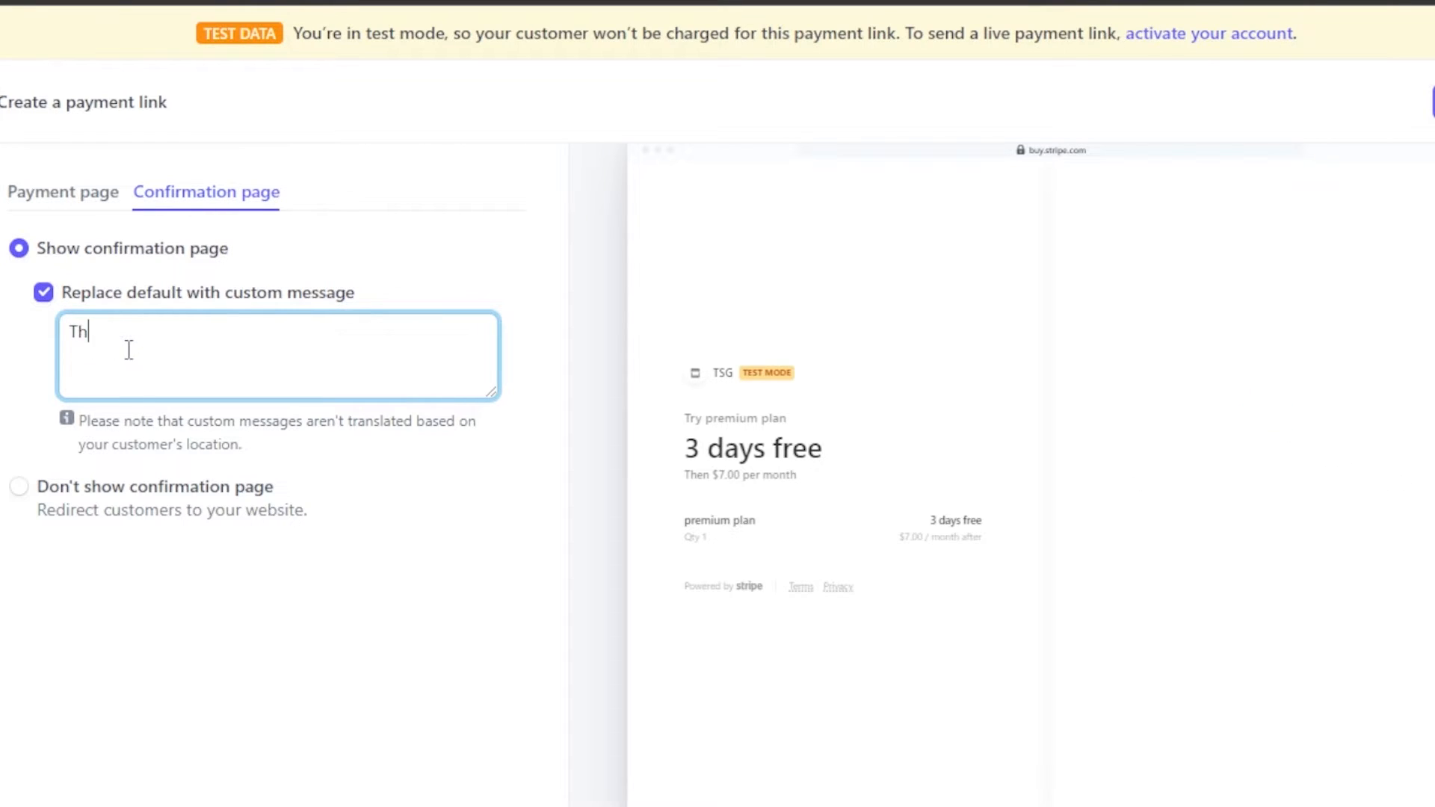
pyautogui.write('ankyou')
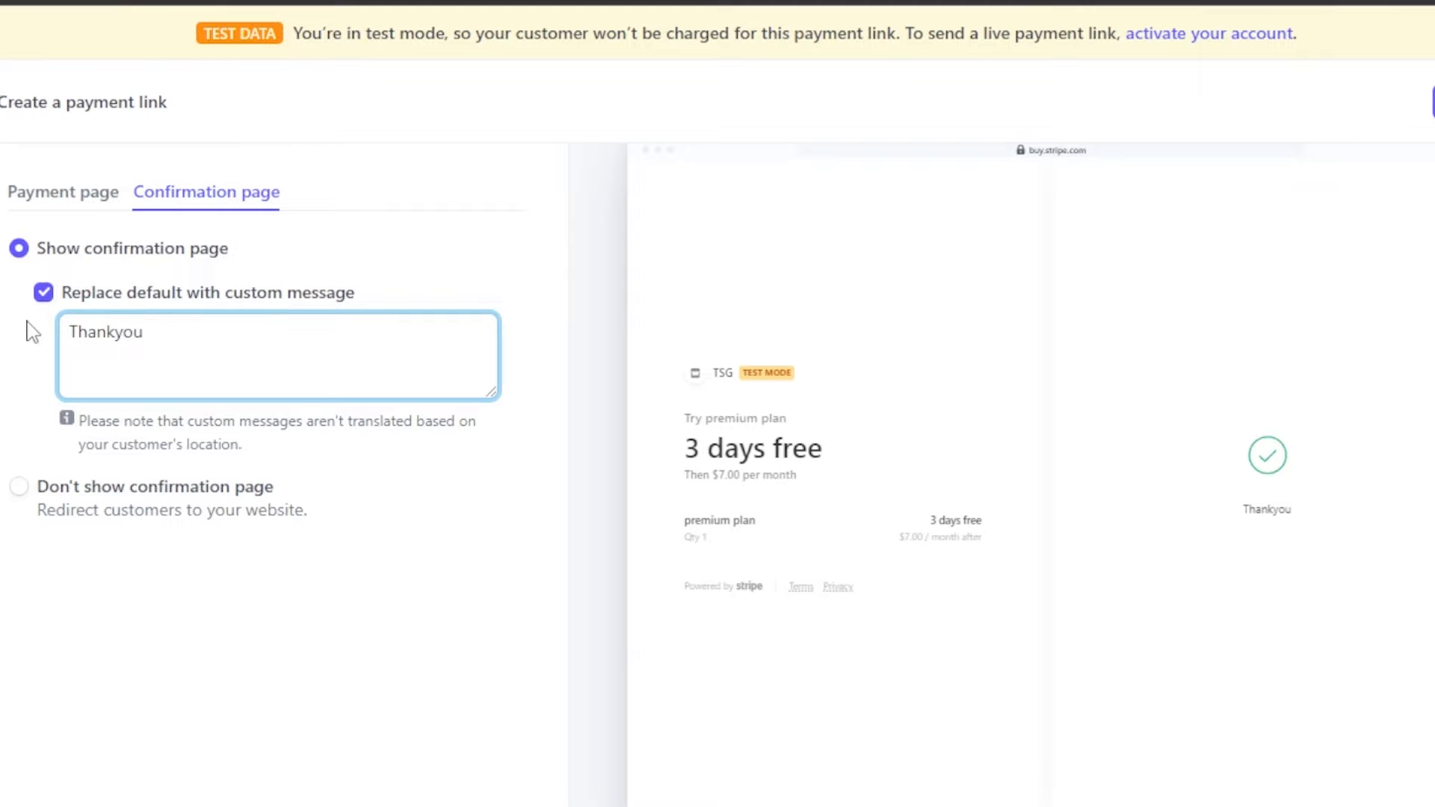
pyautogui.click(43, 293)
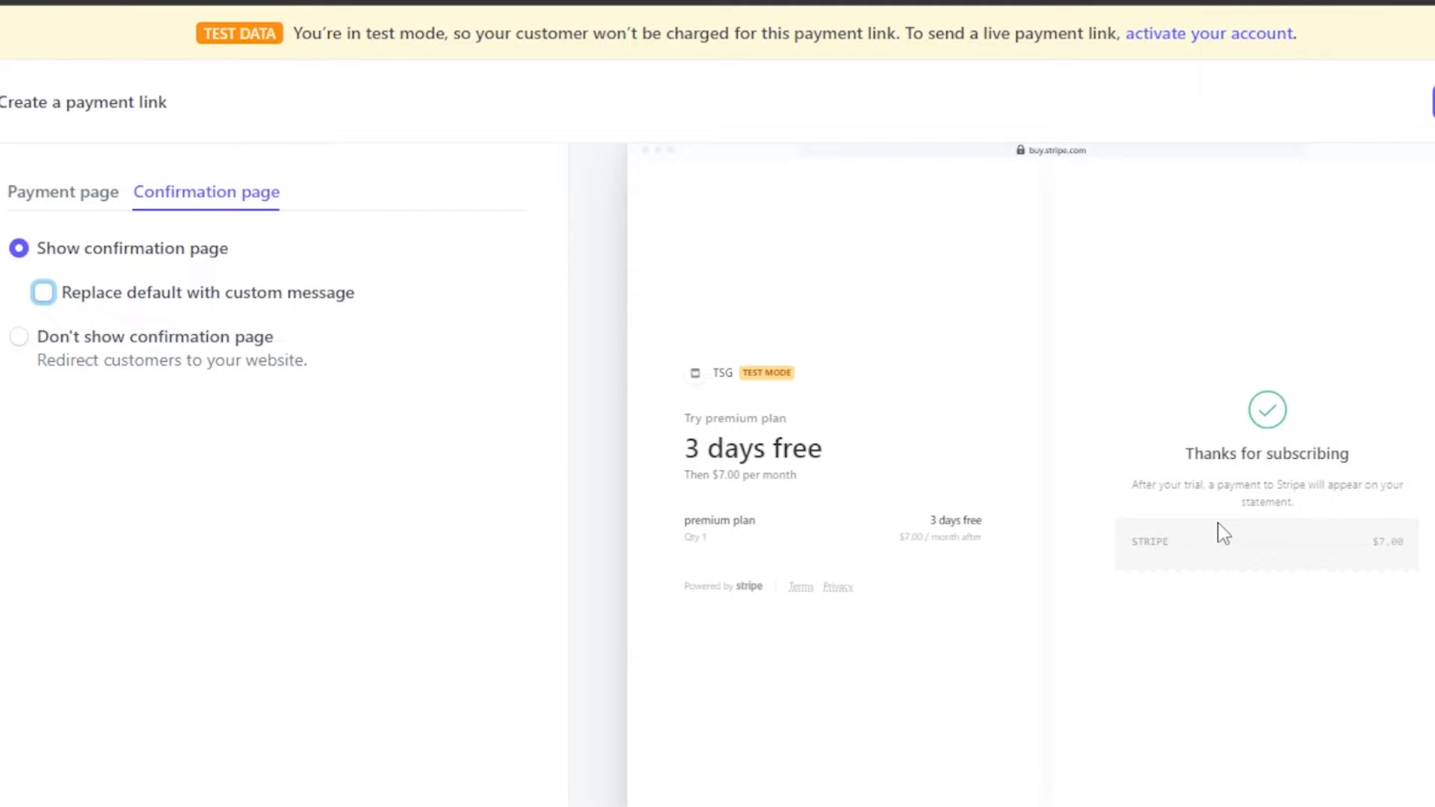
# Step: Return to the payment page settings and review the product, options and checkout preview
pyautogui.click(40, 208)
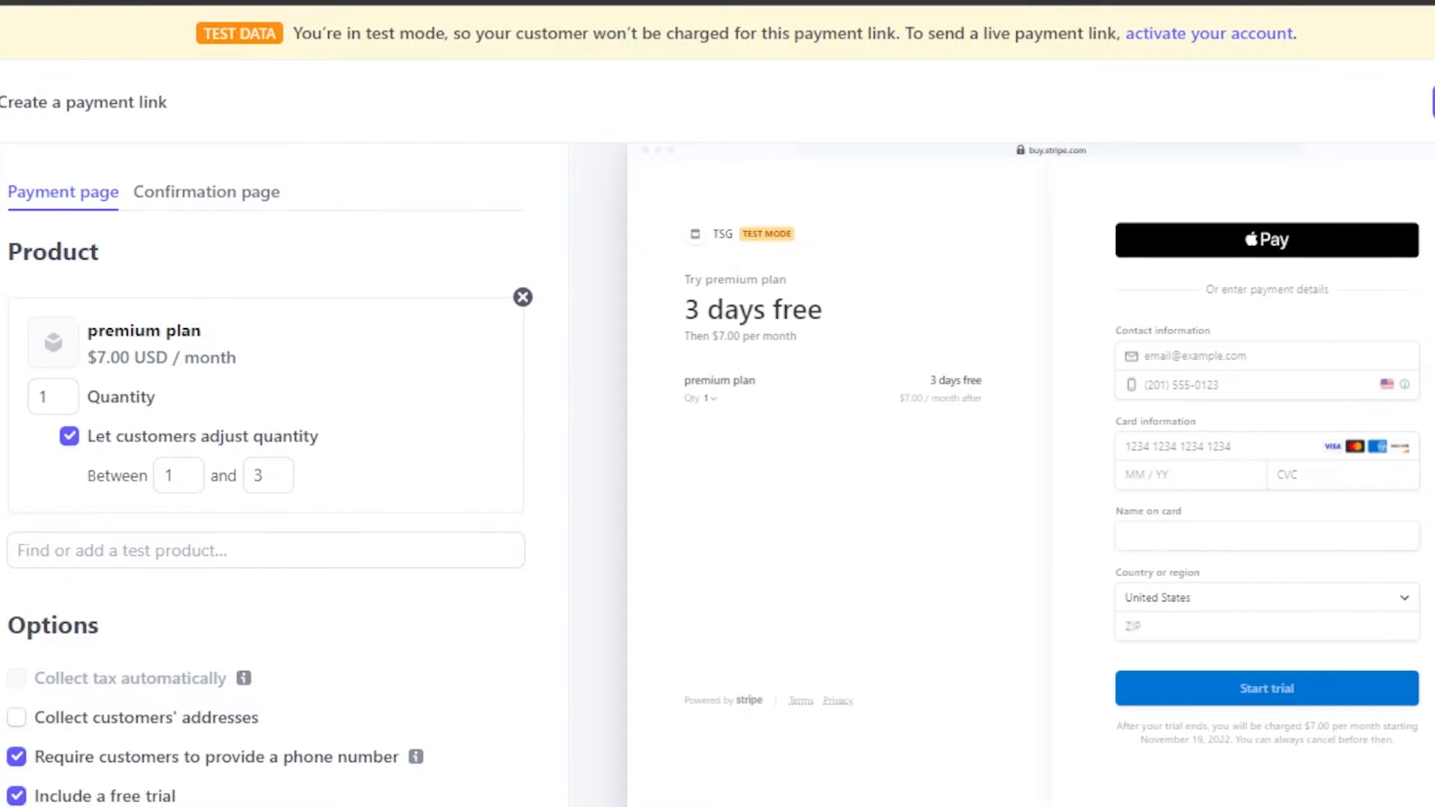
pyautogui.scroll(2, 884, 332)
pyautogui.scroll(-2, 884, 333)
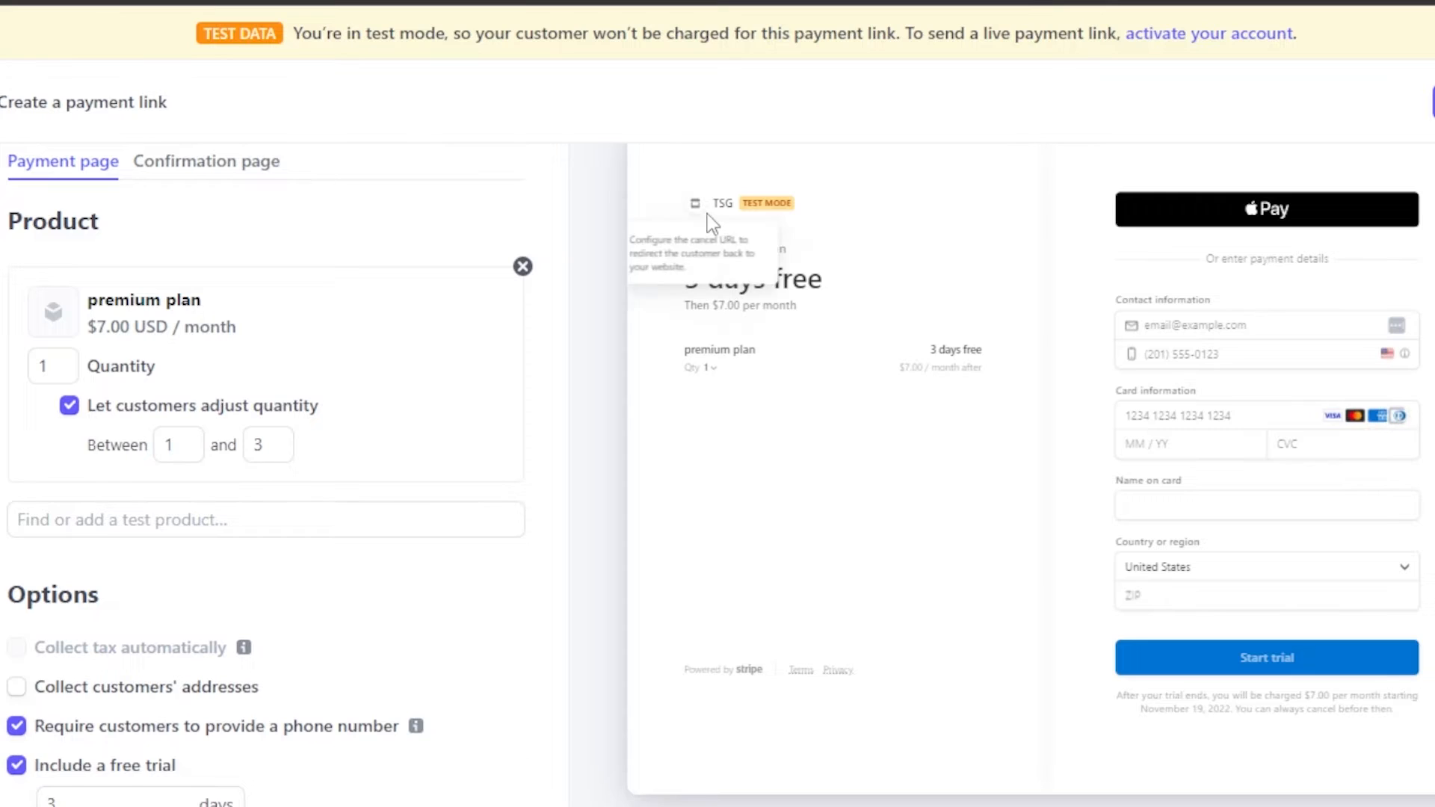
pyautogui.moveTo(707, 214); pyautogui.dragTo(745, 352)
pyautogui.click(807, 381)
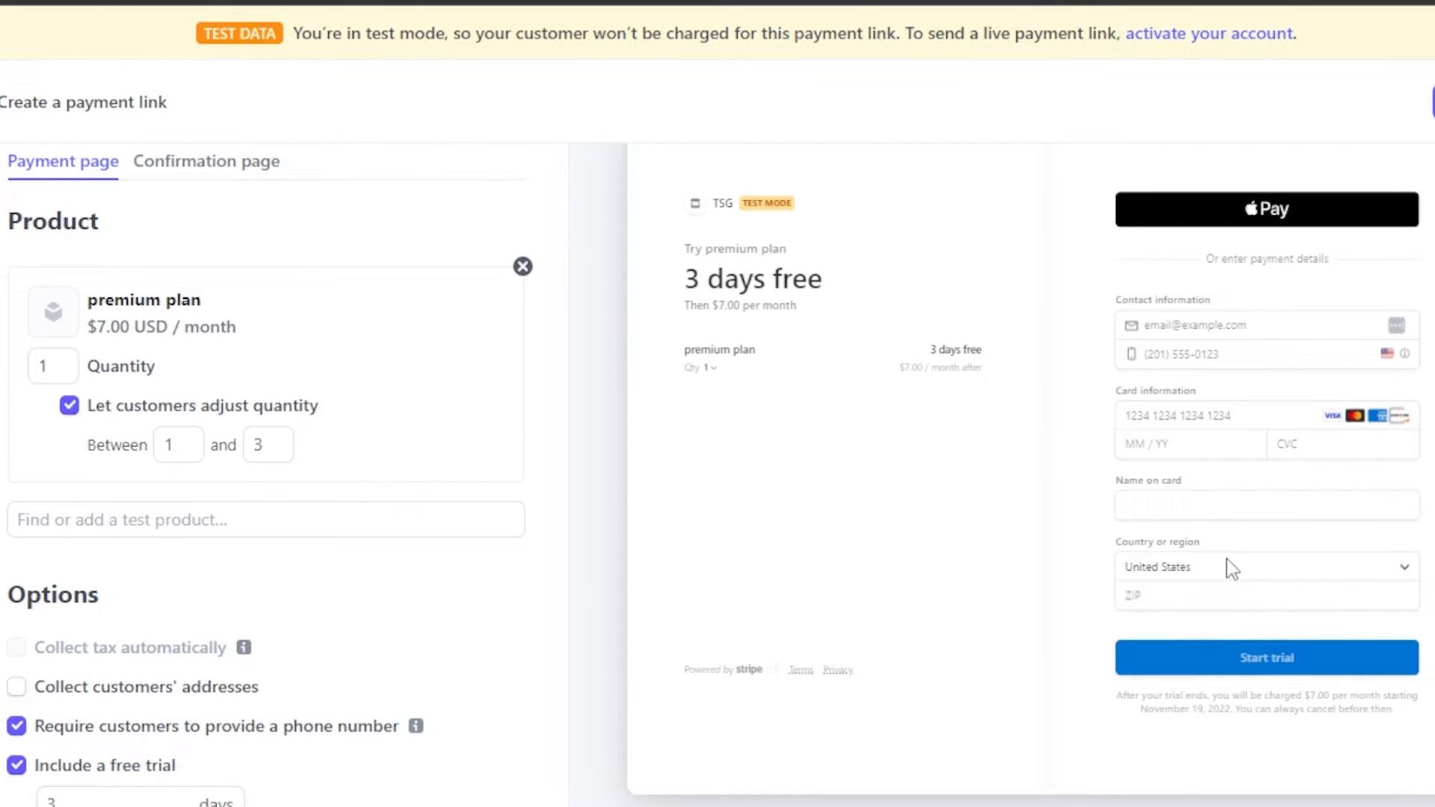
pyautogui.scroll(-4, 1266, 581)
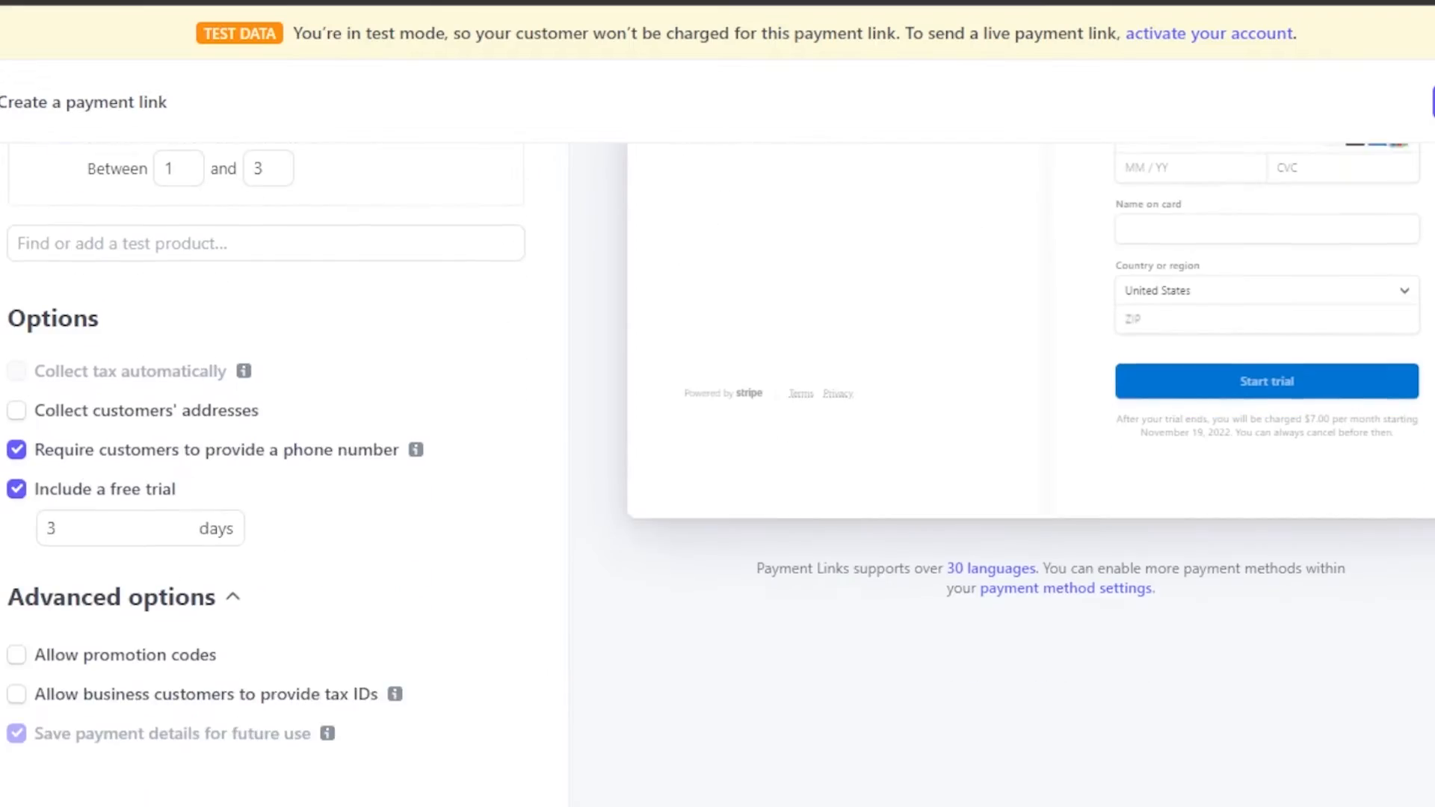
pyautogui.scroll(2, 1266, 581)
pyautogui.scroll(4, 718, 475)
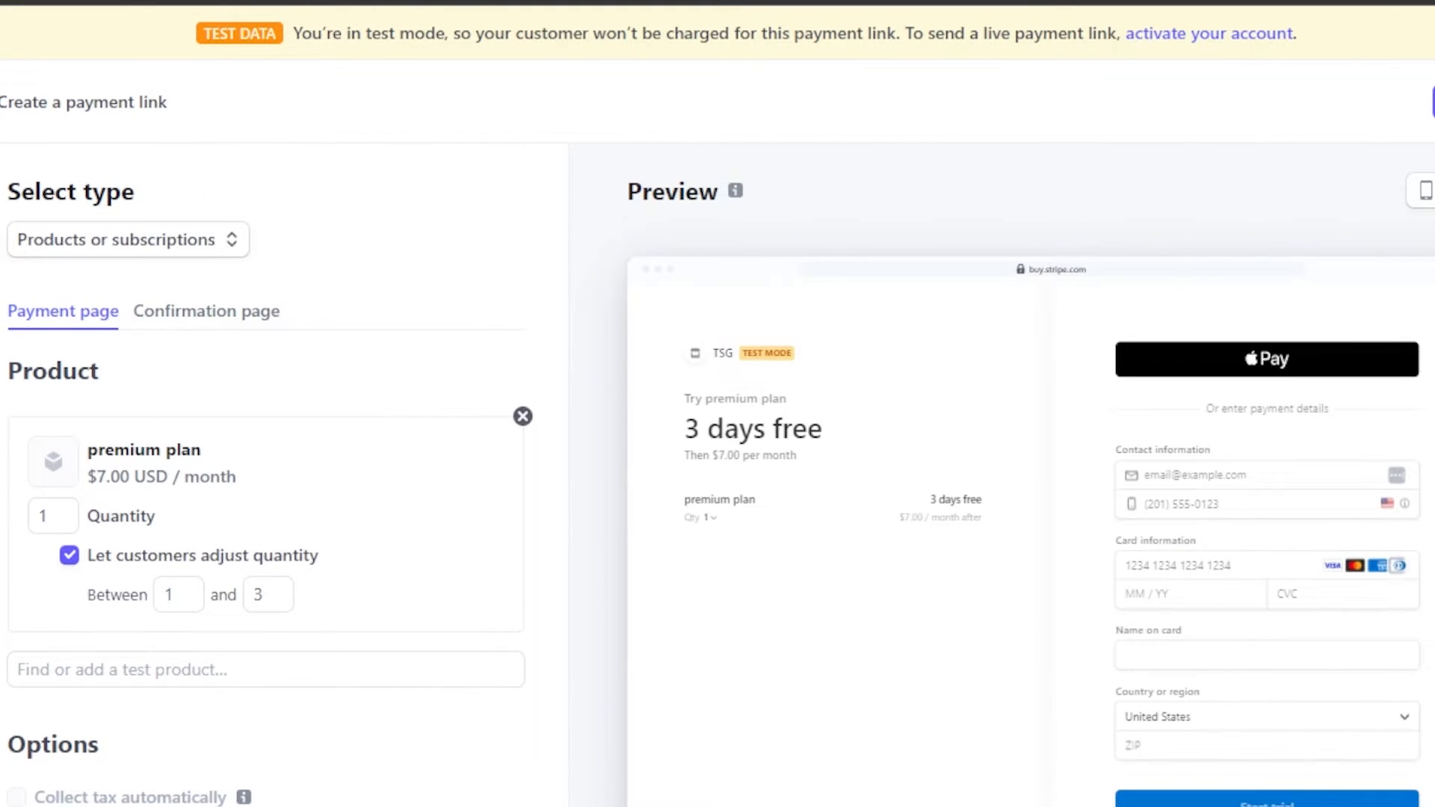
# Step: Check the whole checkout page in the mobile preview and create the payment link
pyautogui.click(1424, 195)
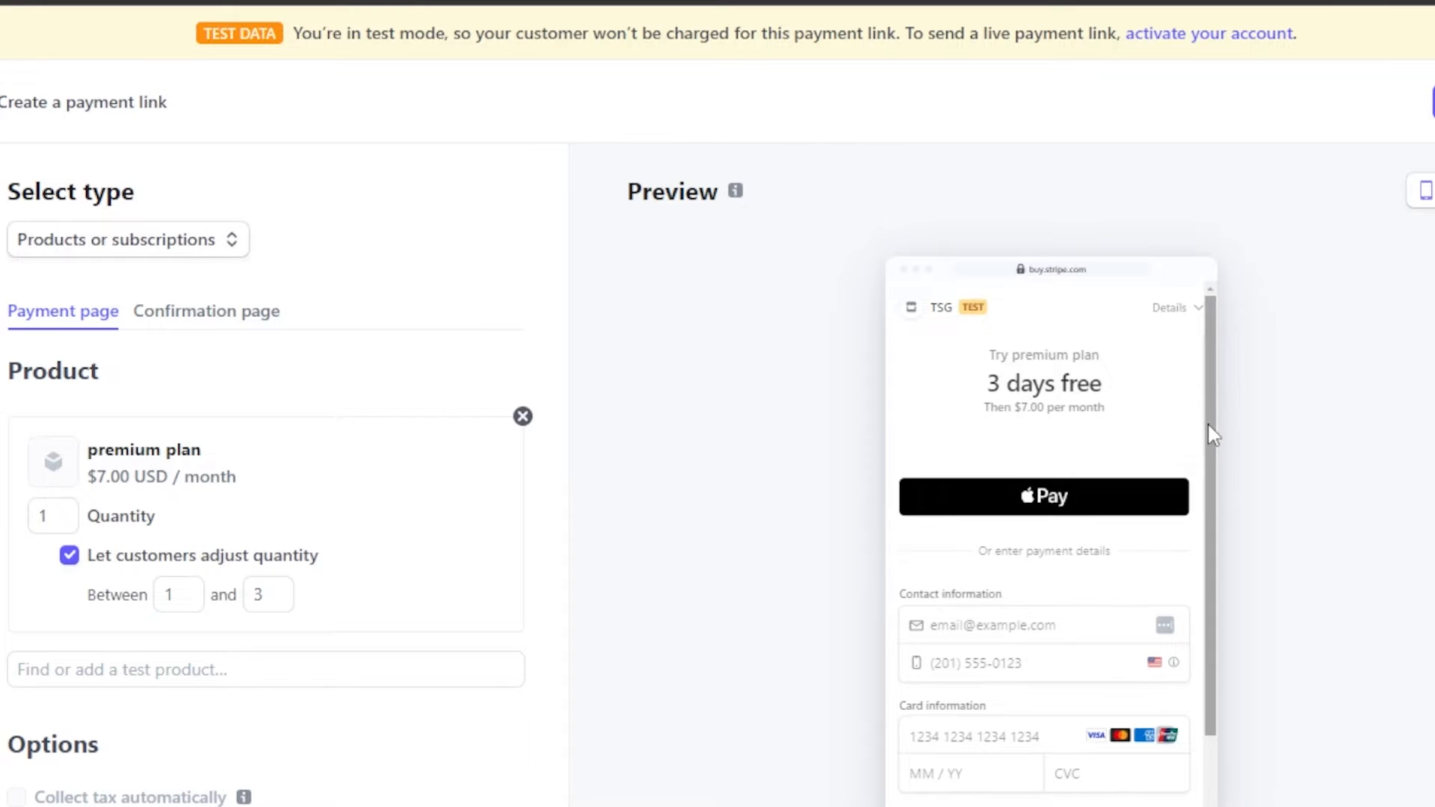
pyautogui.moveTo(1209, 425); pyautogui.dragTo(1215, 736)
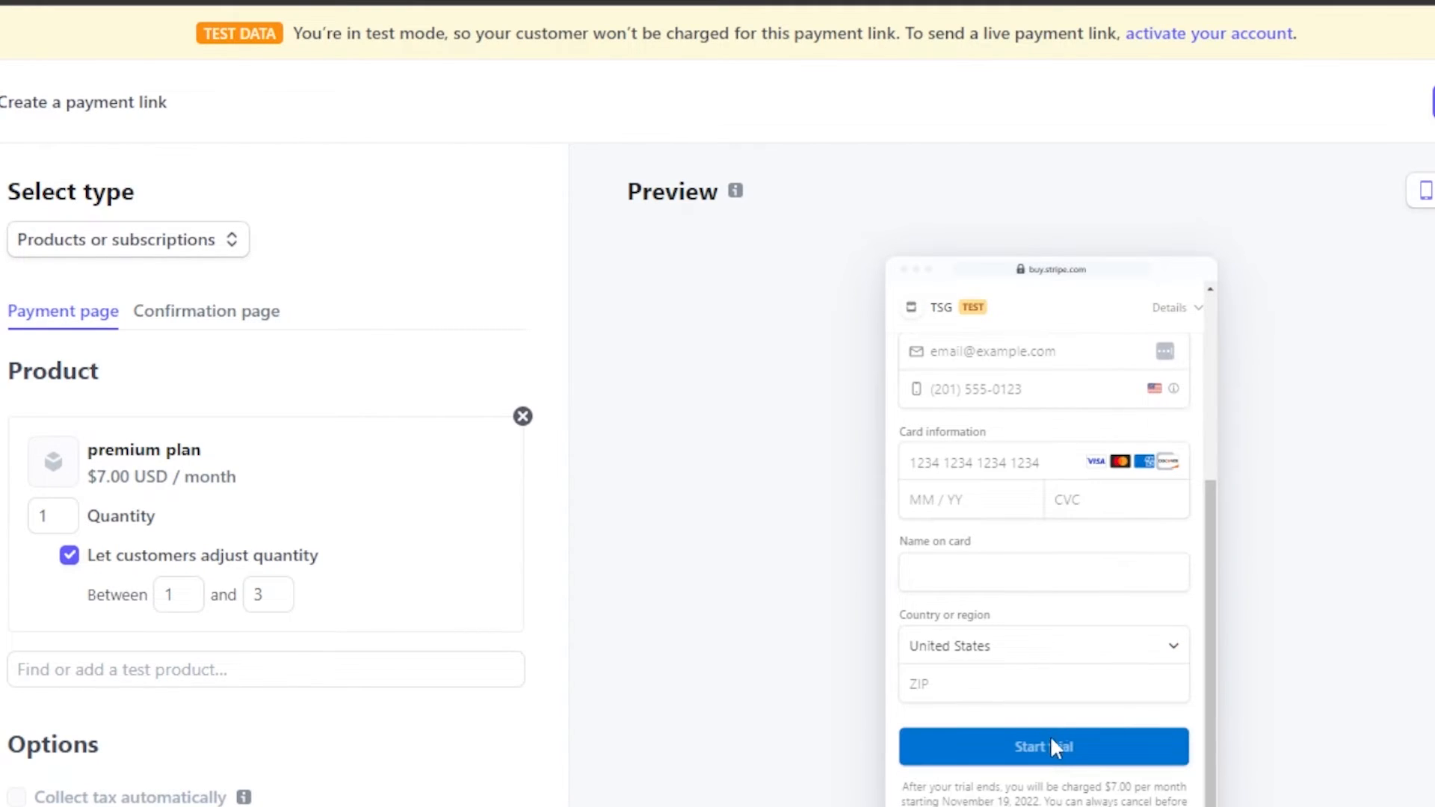
pyautogui.moveTo(1207, 595); pyautogui.dragTo(1208, 379)
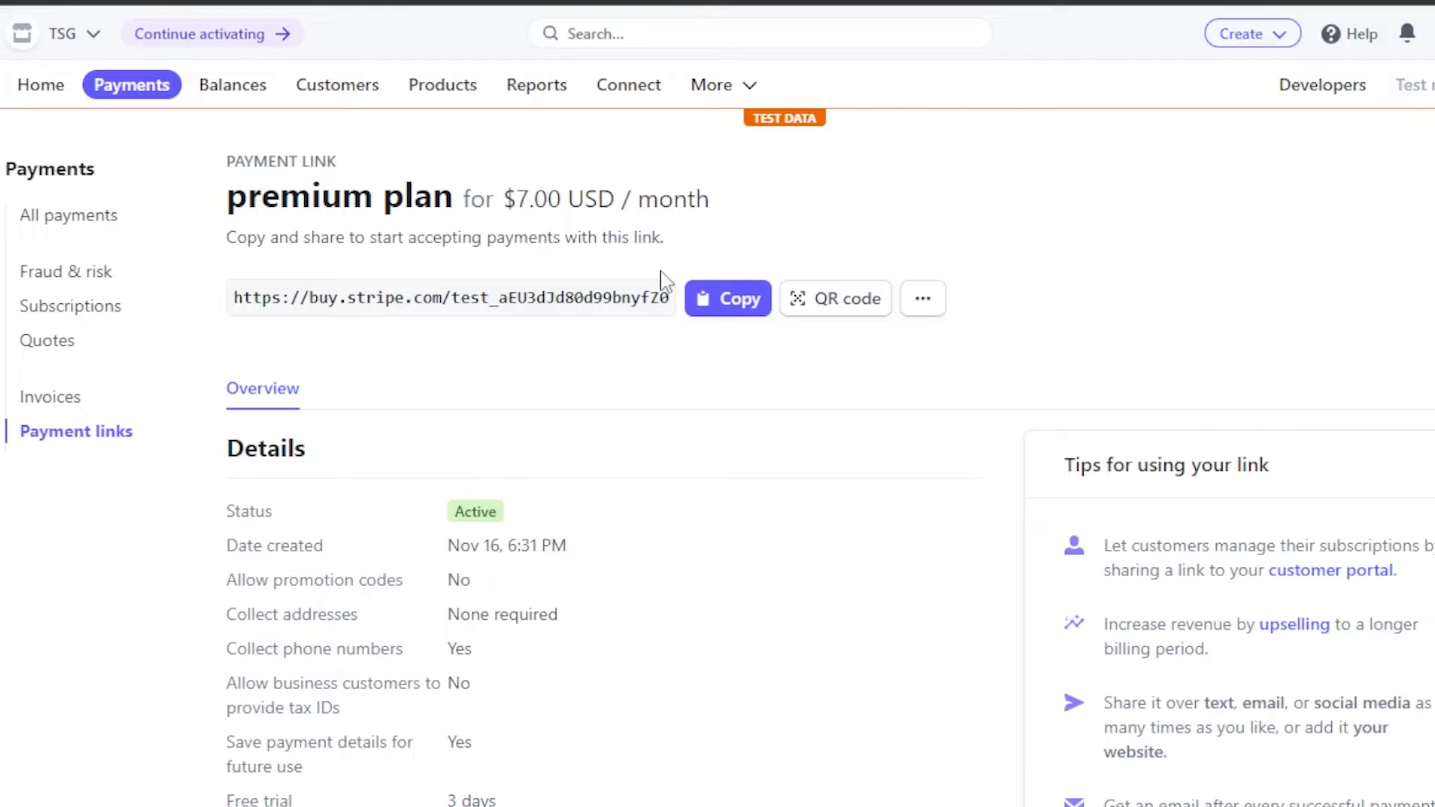
# Step: Copy the premium plan payment link's URL and look through the link's overview page
pyautogui.click(755, 316)
pyautogui.scroll(-5, 755, 316)
pyautogui.scroll(-4, 830, 458)
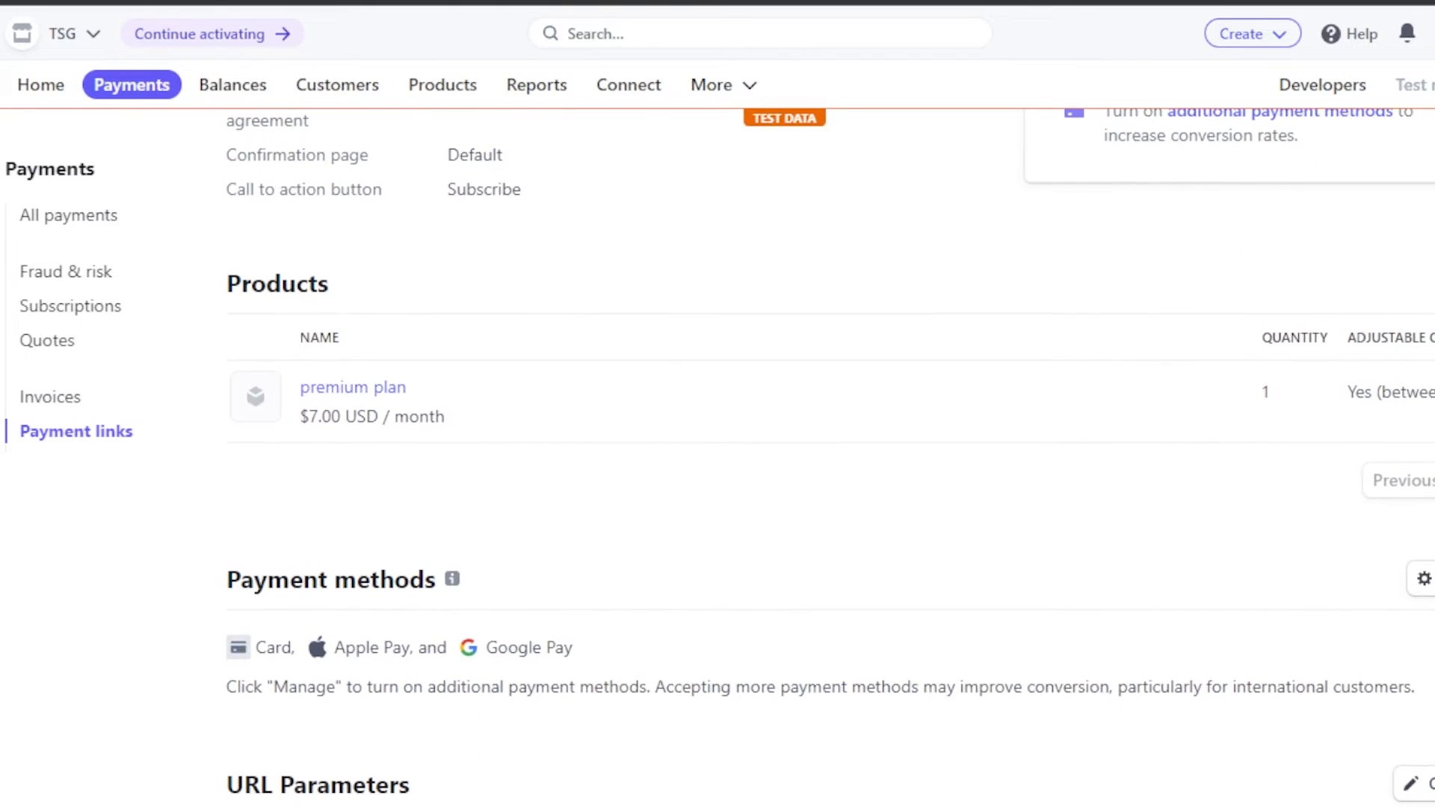
pyautogui.scroll(-5, 831, 457)
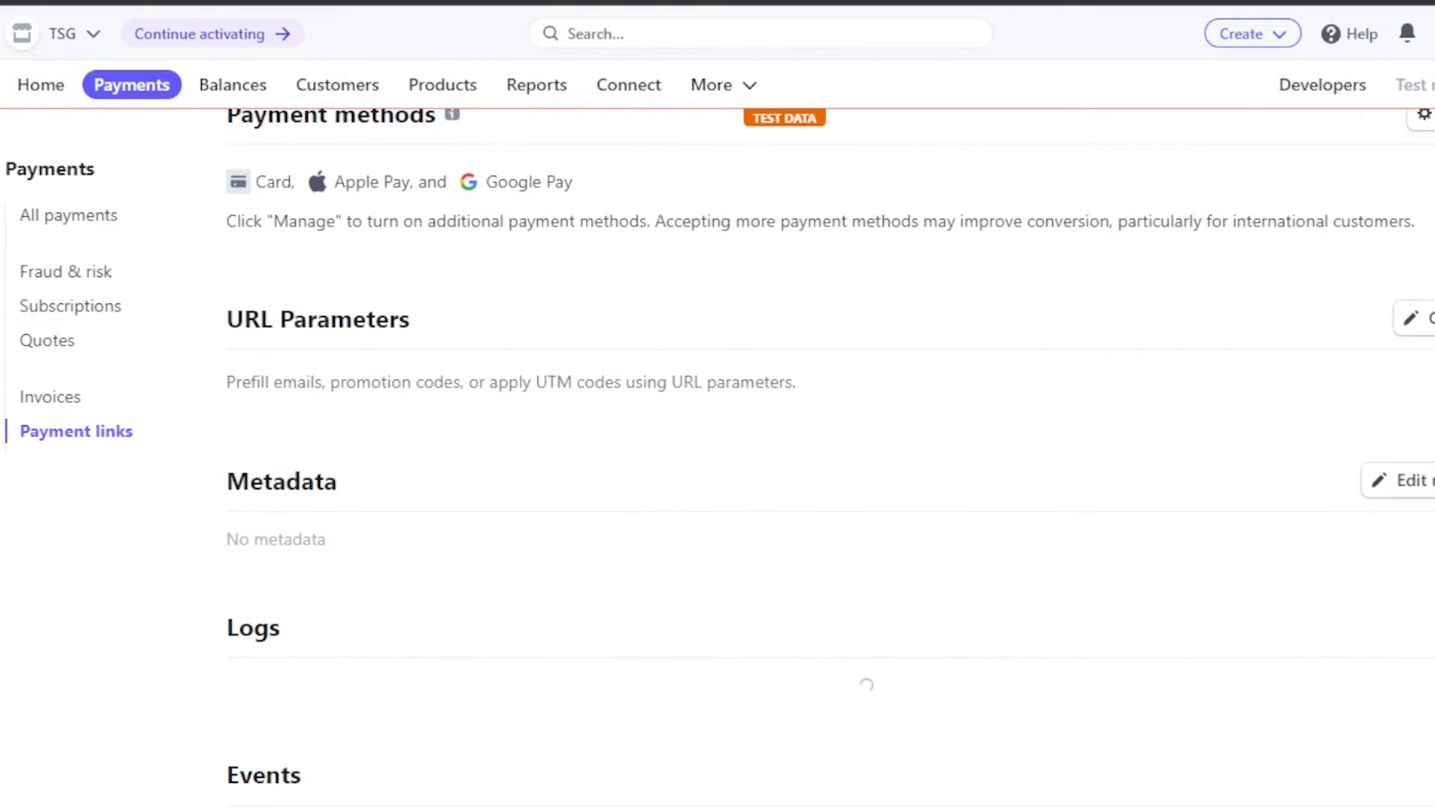
pyautogui.scroll(11, 830, 457)
pyautogui.scroll(4, 830, 470)
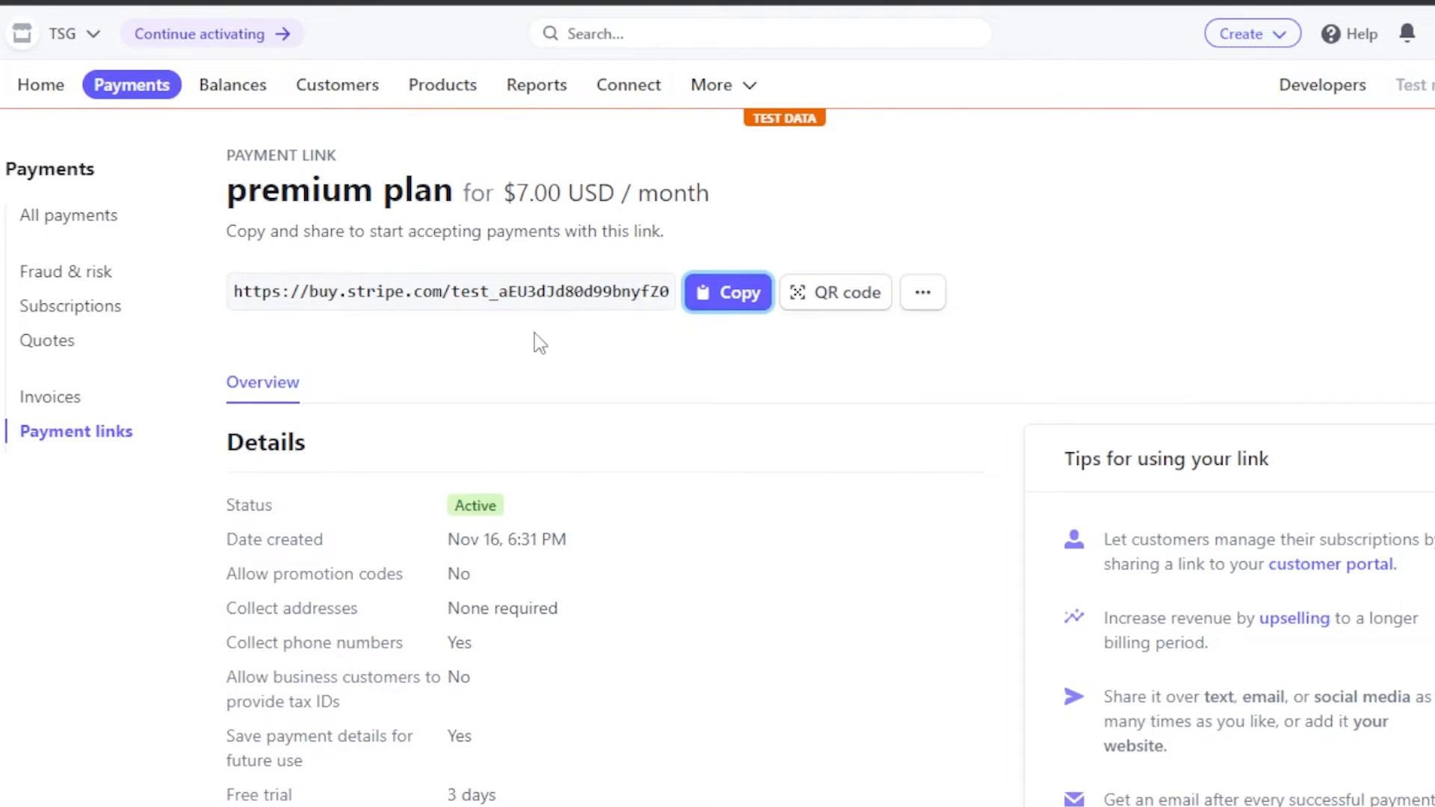
# Step: View the additional actions available for the payment link without choosing one
pyautogui.click(936, 302)
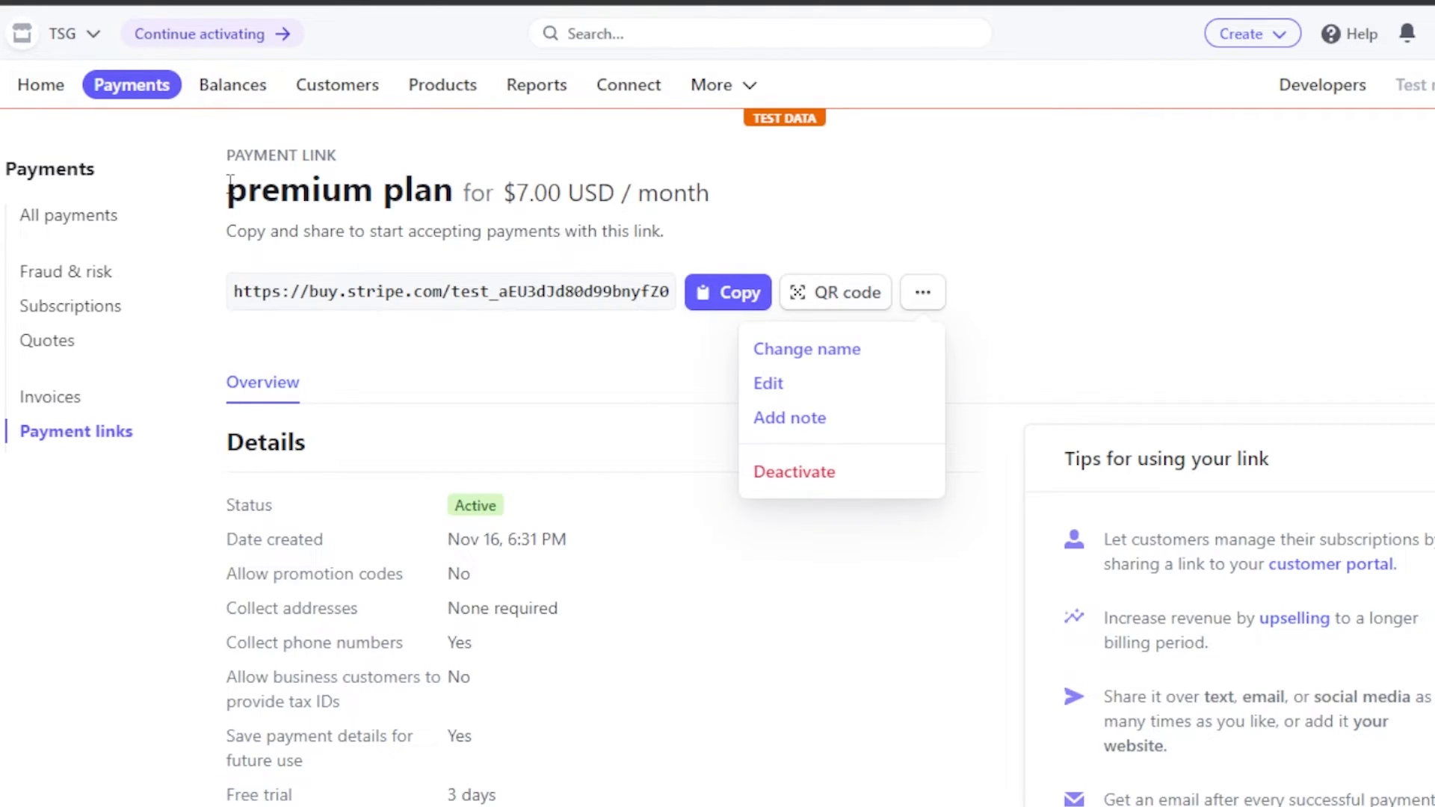
pyautogui.moveTo(227, 189); pyautogui.dragTo(549, 191)
pyautogui.click(759, 171)
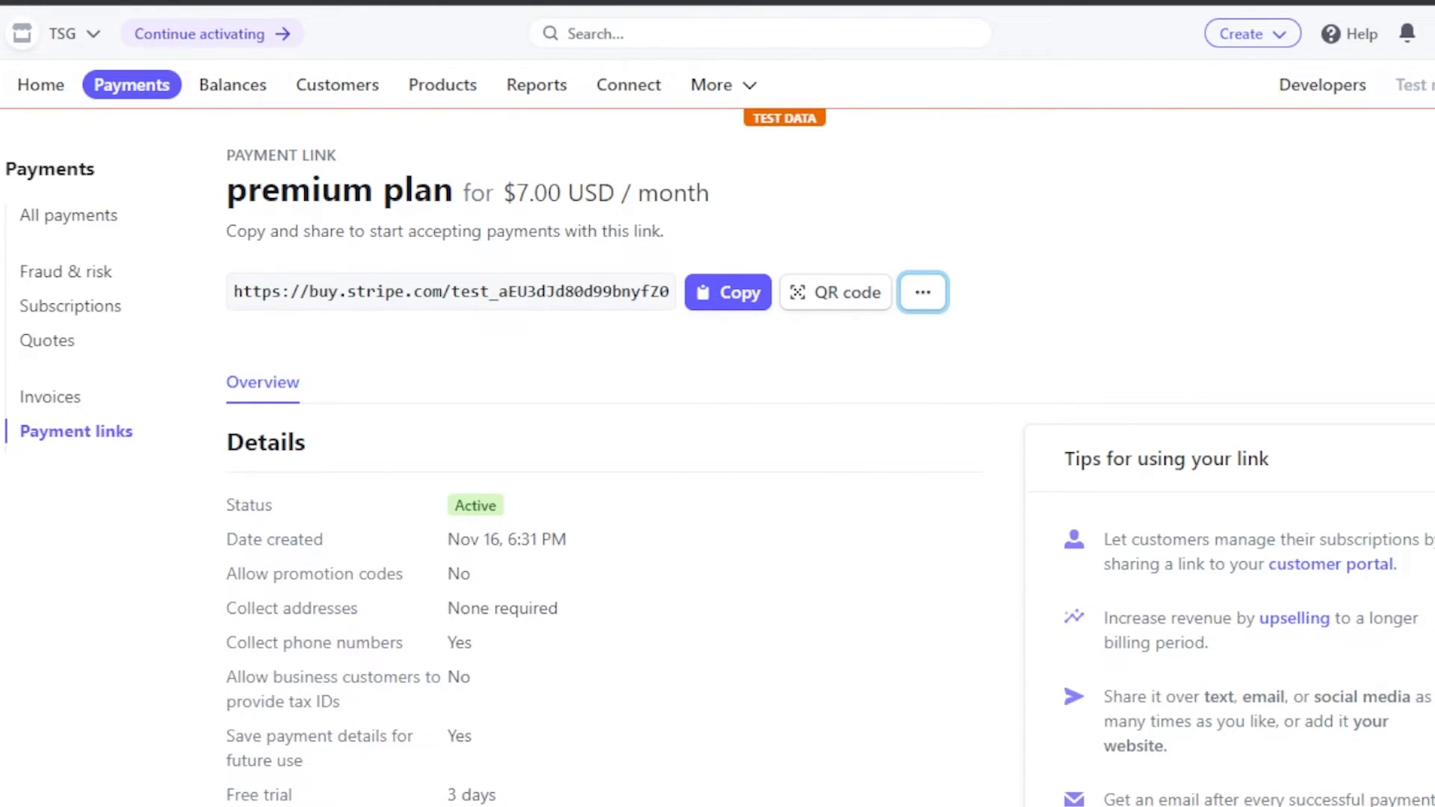
# Step: Open the payment methods management page from the payment link's Payment methods section
pyautogui.scroll(-3, 830, 460)
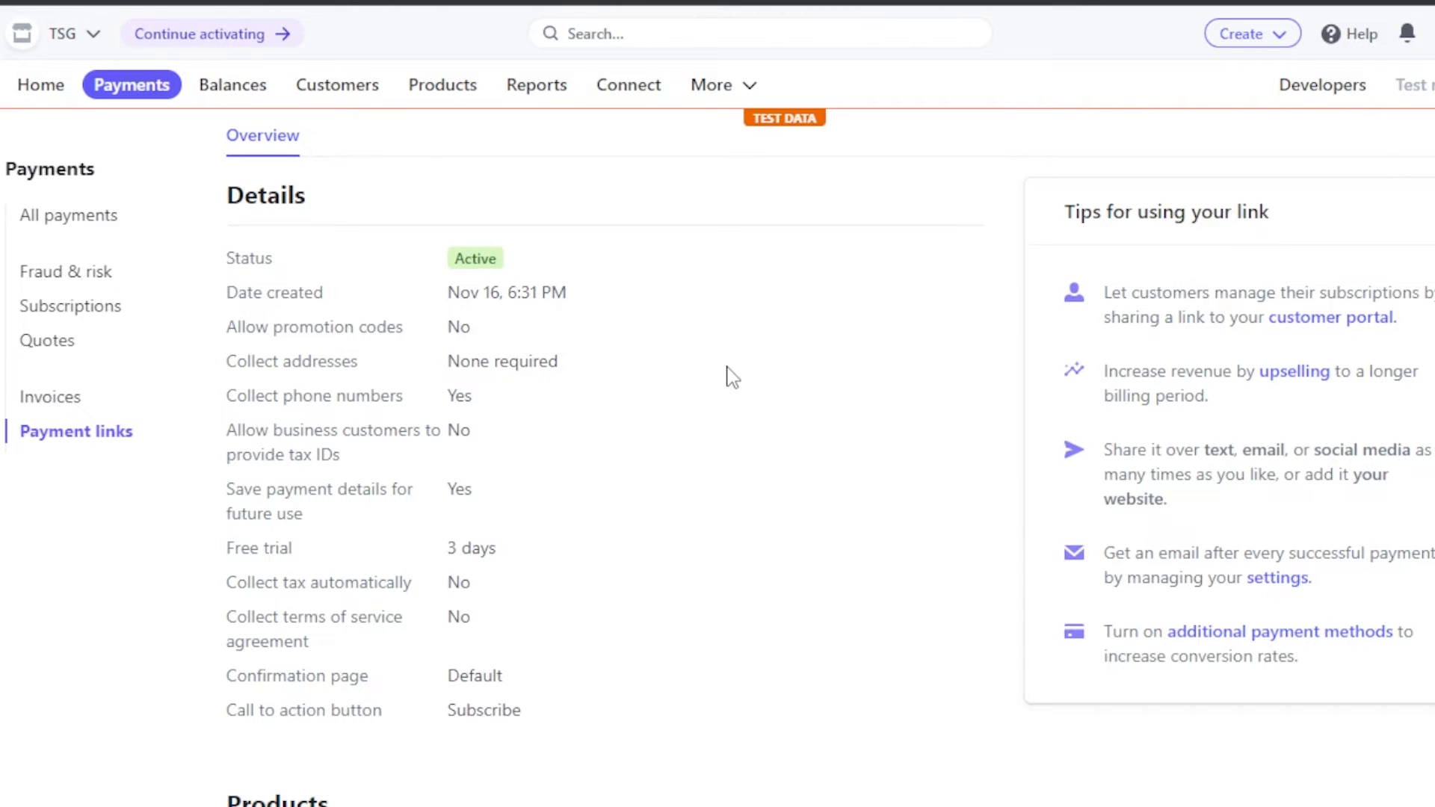
pyautogui.scroll(-5, 1423, 202)
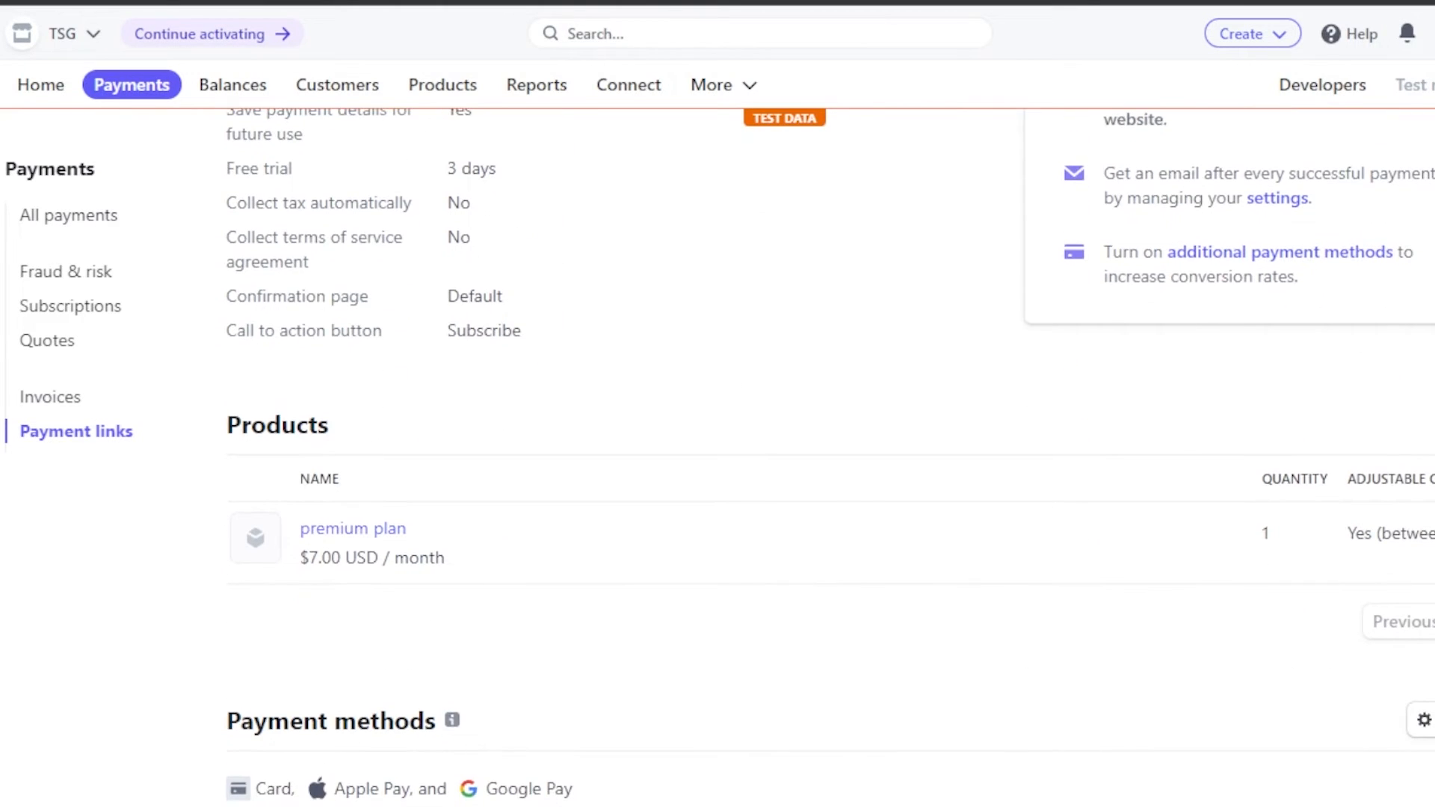
pyautogui.scroll(-4, 831, 457)
pyautogui.scroll(-2, 830, 453)
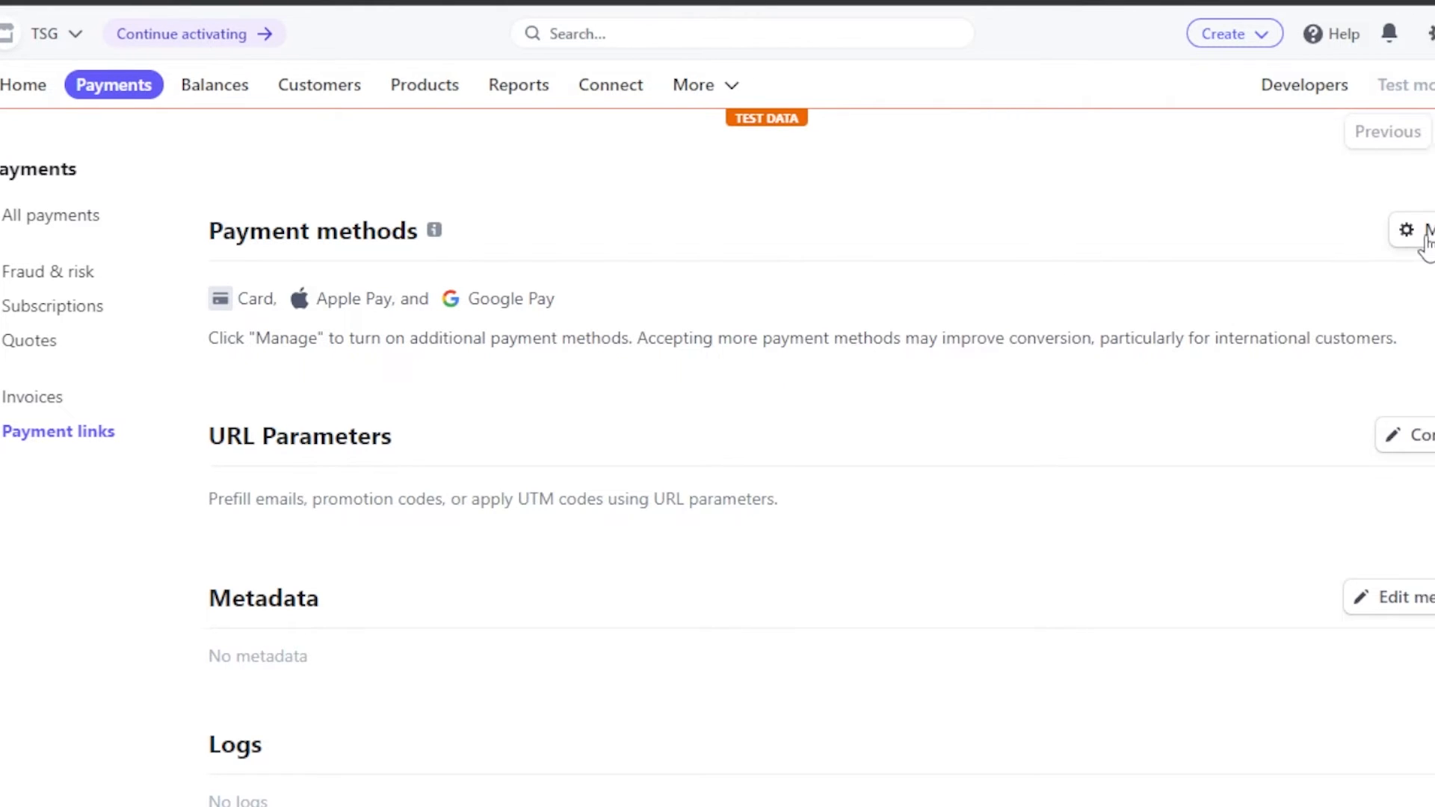
pyautogui.click(1357, 243)
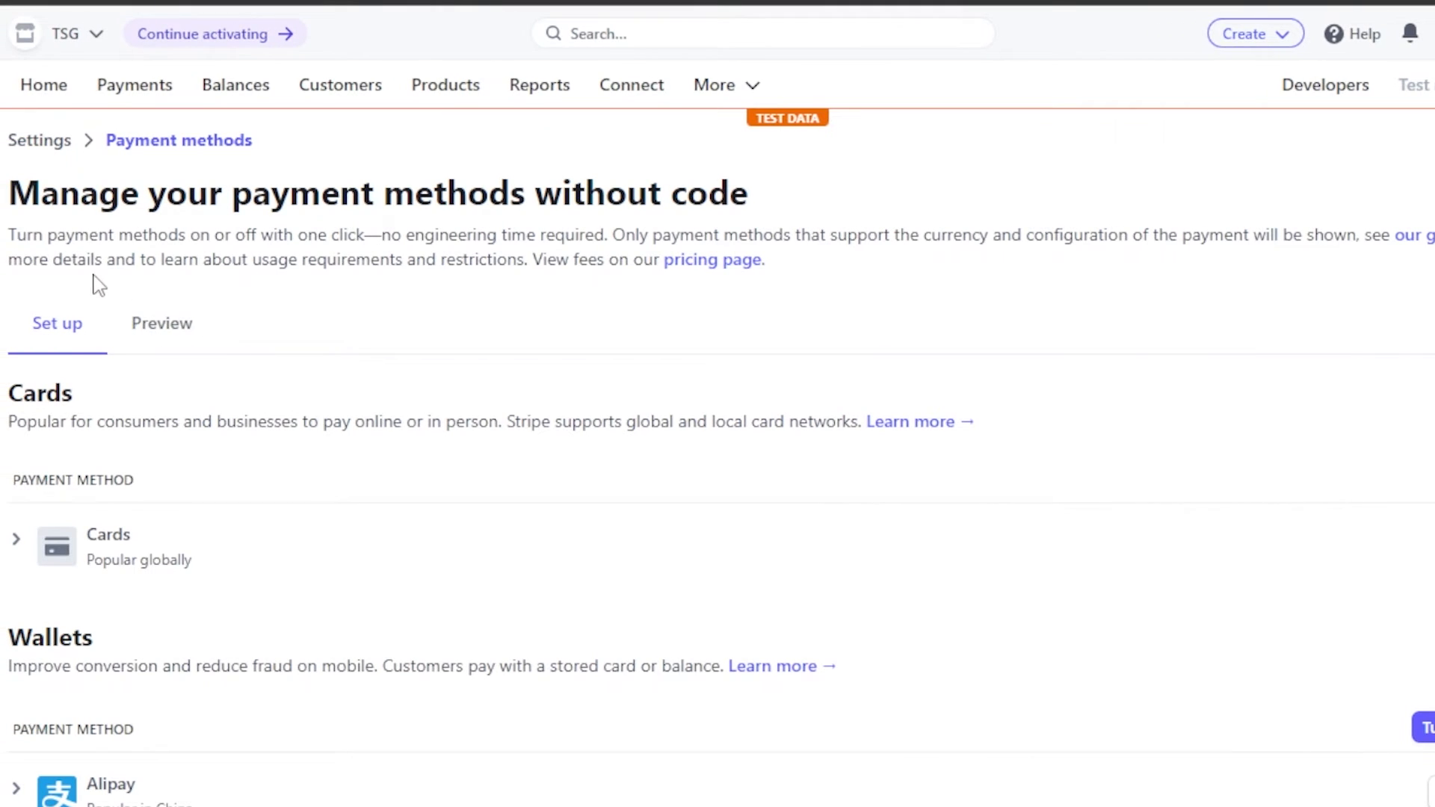
# Step: Examine the available payment methods, including wallets, bank redirects, buy now pay later and bank debits
pyautogui.scroll(-4, 717, 458)
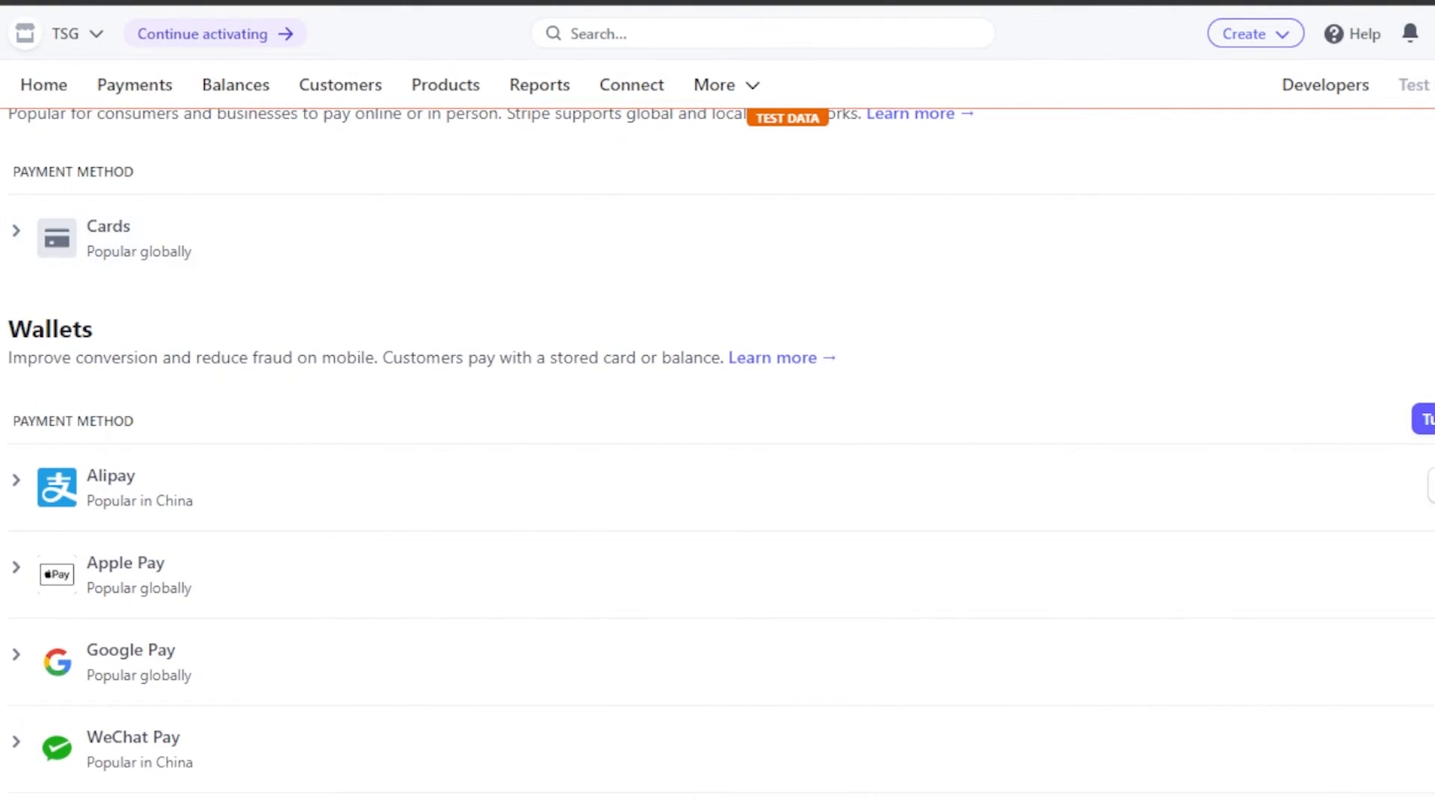
pyautogui.scroll(-2, 717, 457)
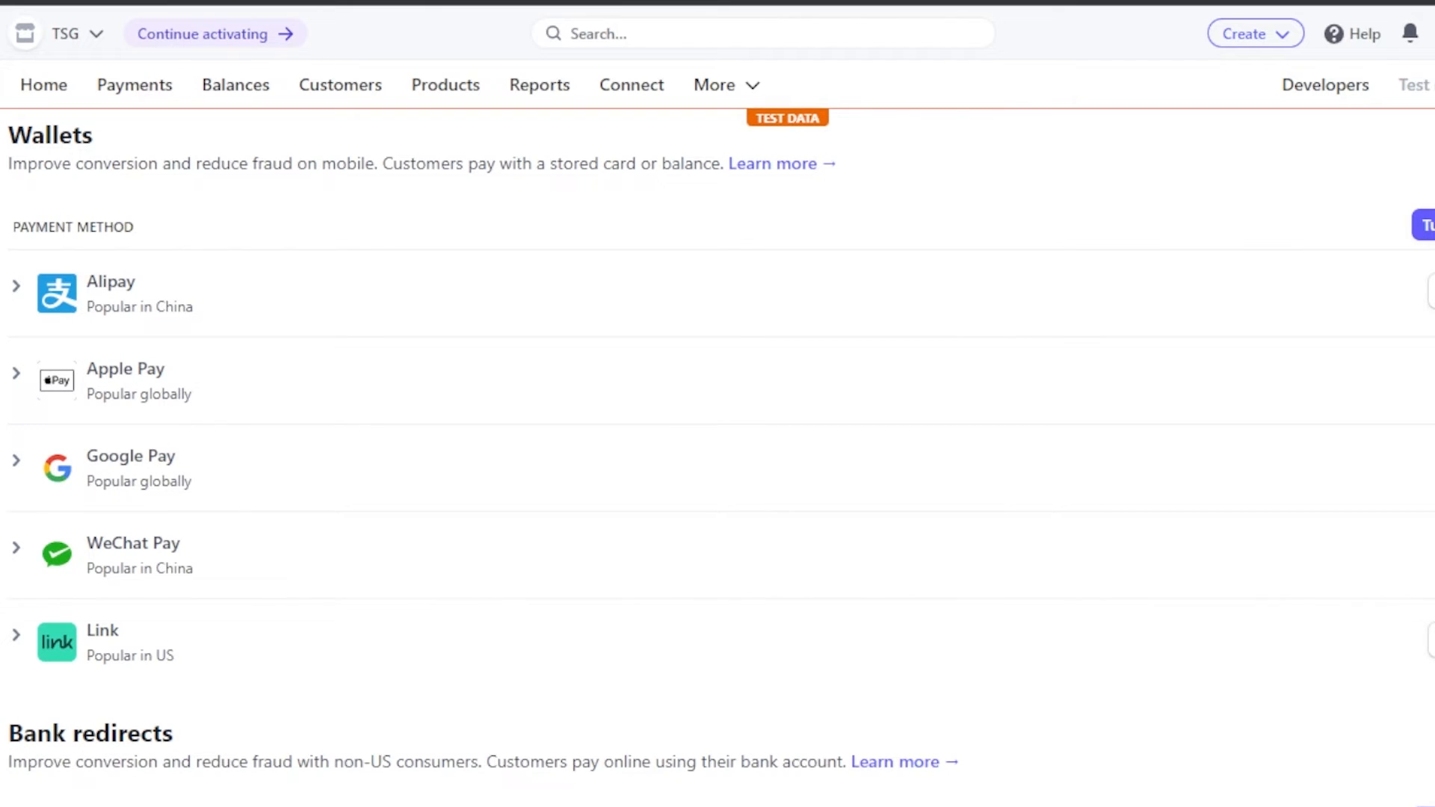
pyautogui.scroll(-5, 718, 448)
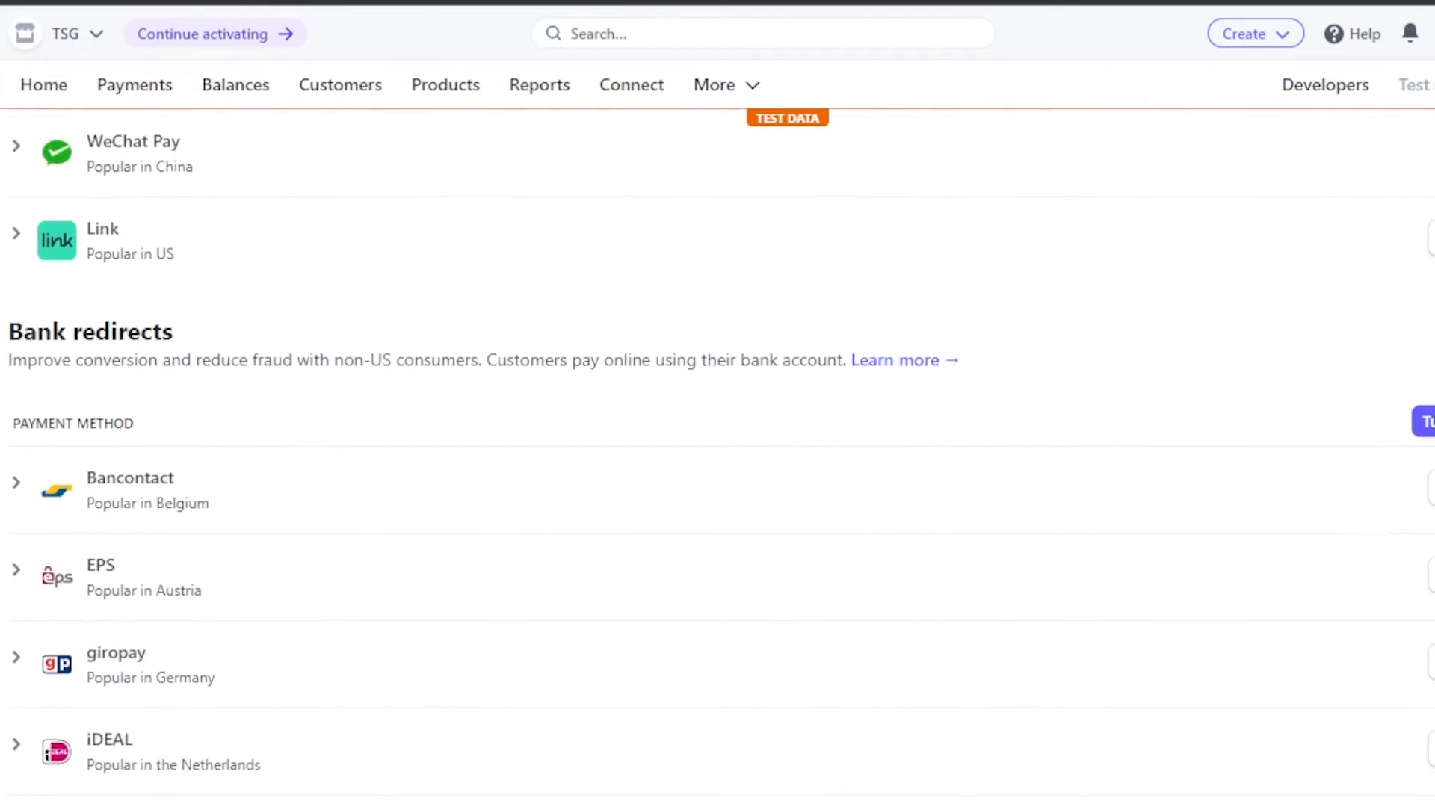
pyautogui.scroll(-2, 718, 448)
pyautogui.scroll(-2, 718, 448)
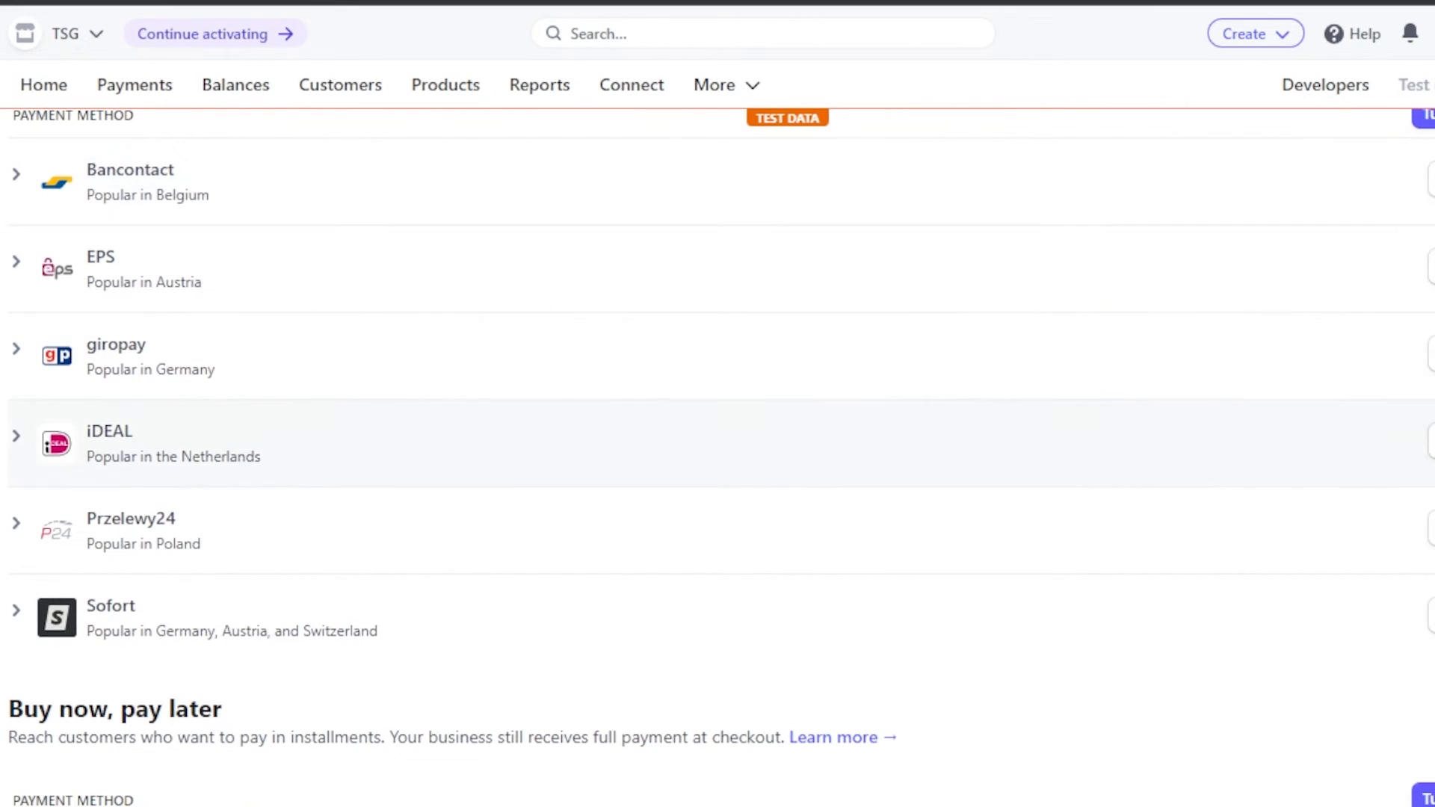
pyautogui.scroll(-5, 718, 448)
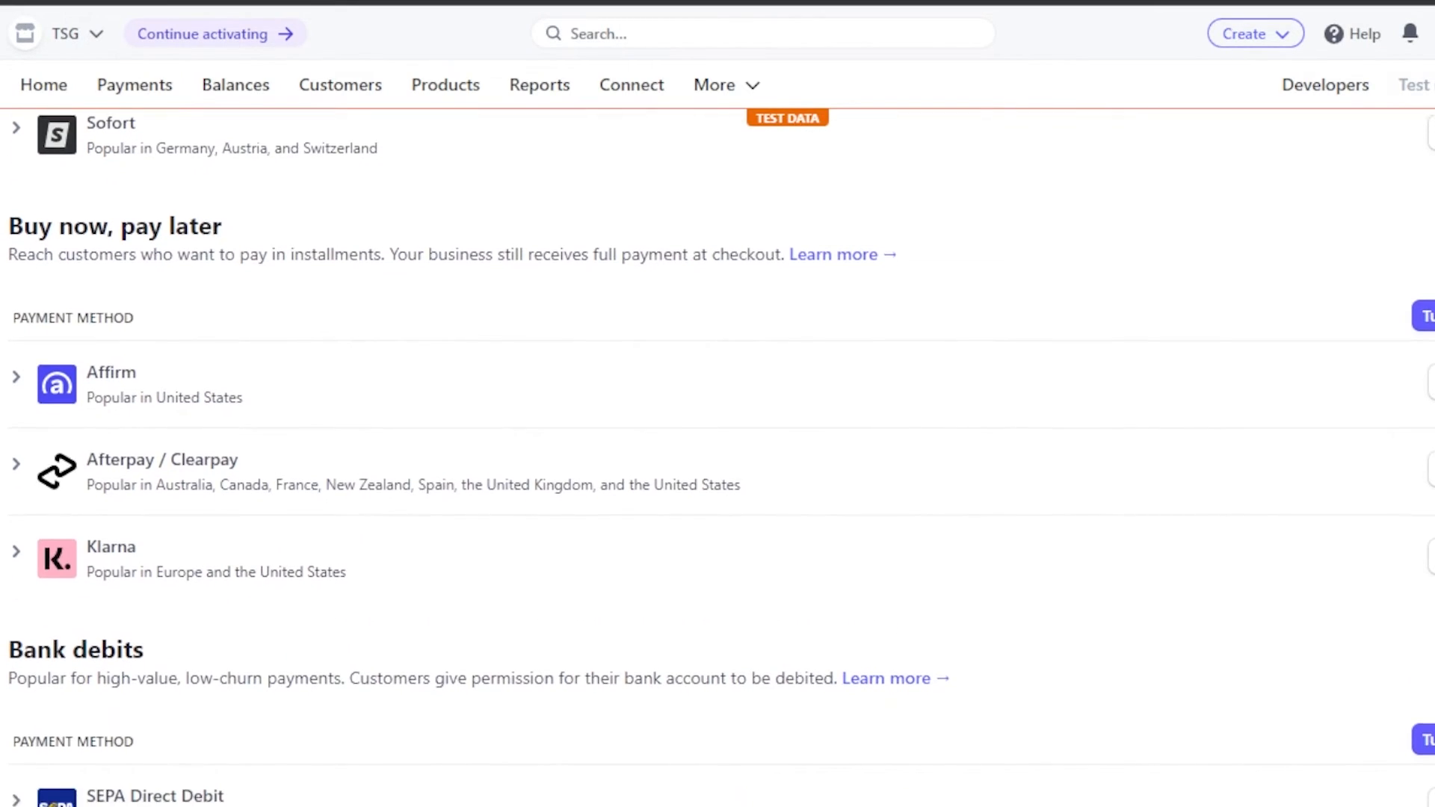
pyautogui.scroll(-4, 717, 449)
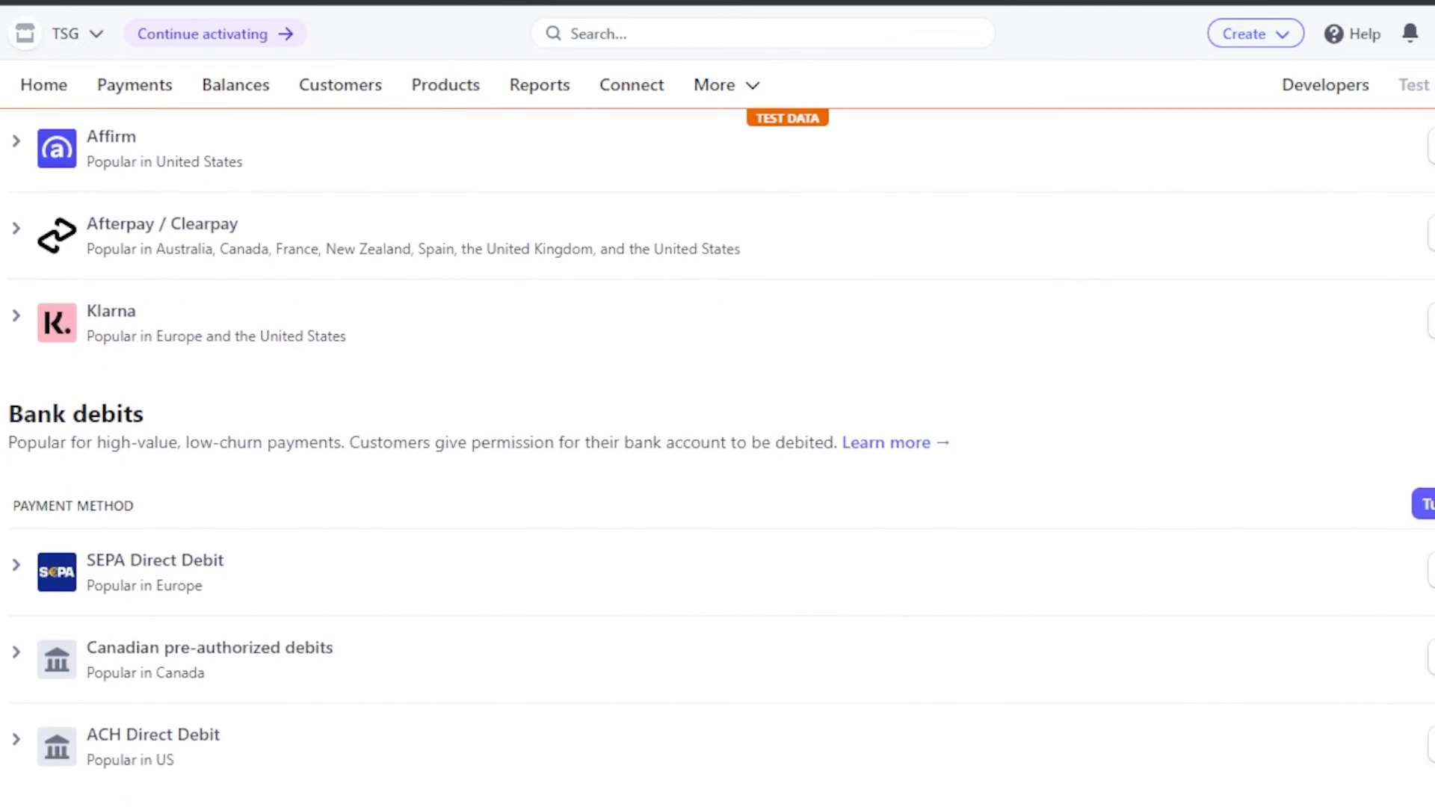
# Step: Check which payment methods are turned on and which can be enabled, from cards and wallets down to bank debits
pyautogui.scroll(1, 717, 448)
pyautogui.scroll(15, 718, 449)
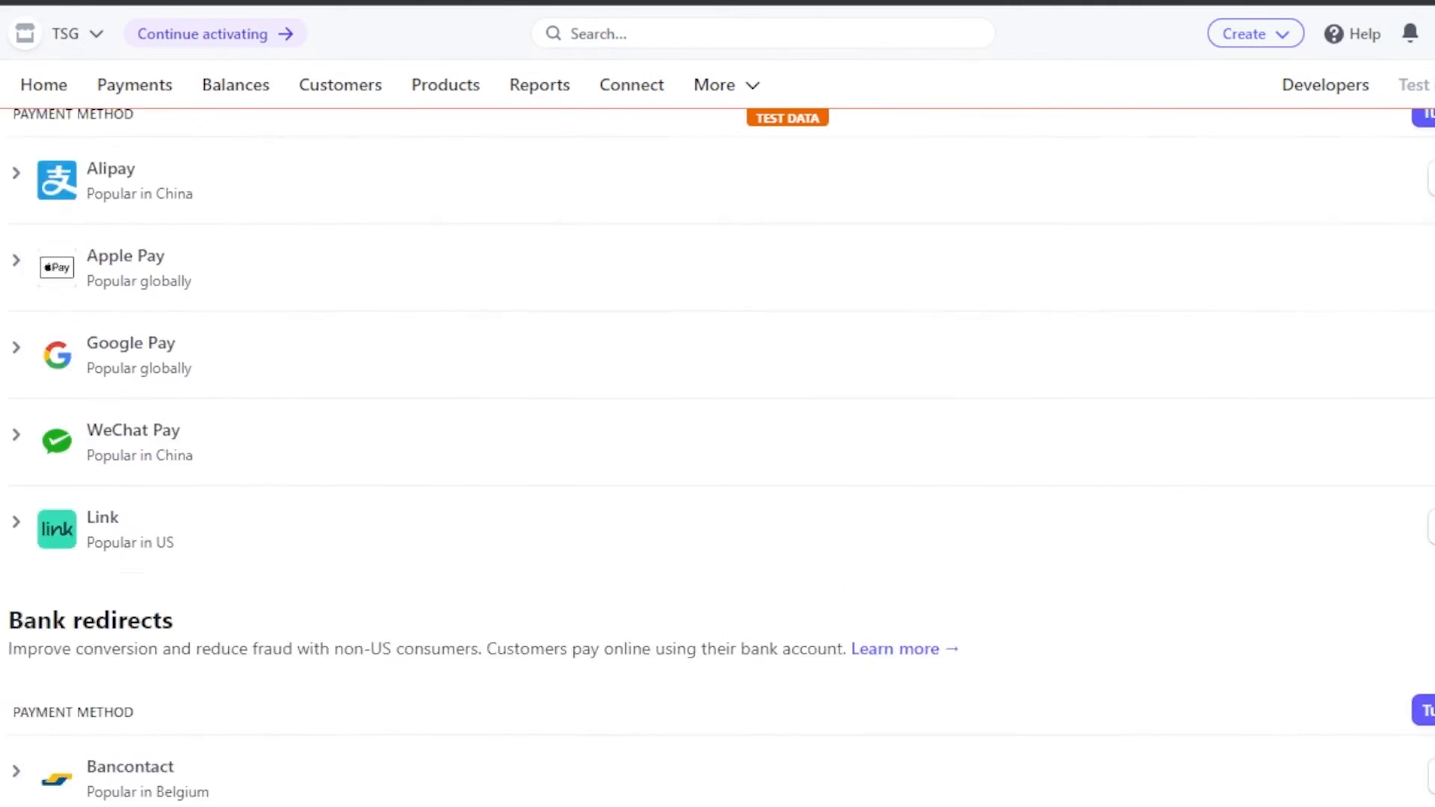
pyautogui.scroll(-10, 718, 449)
pyautogui.scroll(-9, 718, 448)
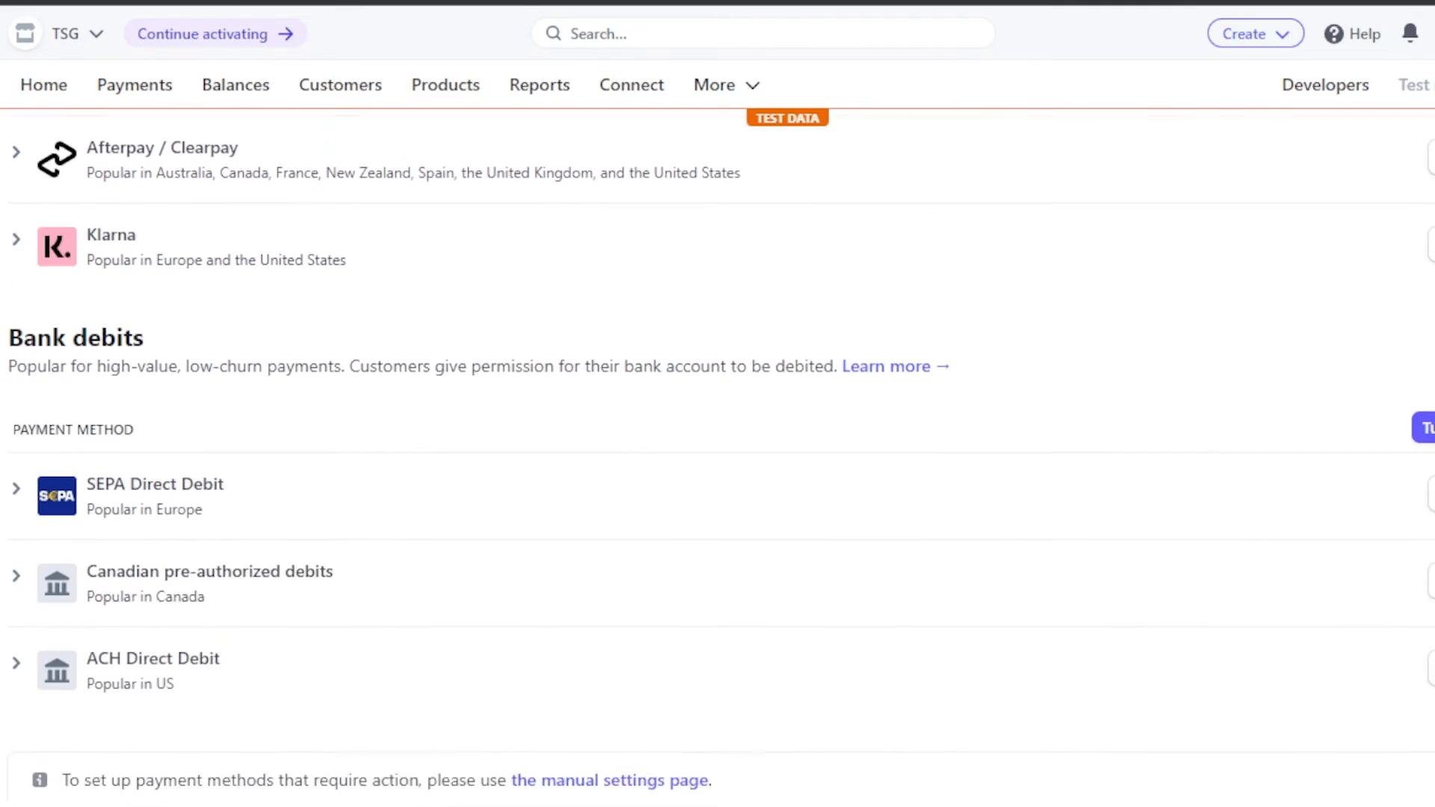
pyautogui.scroll(20, 717, 449)
pyautogui.scroll(-15, 718, 448)
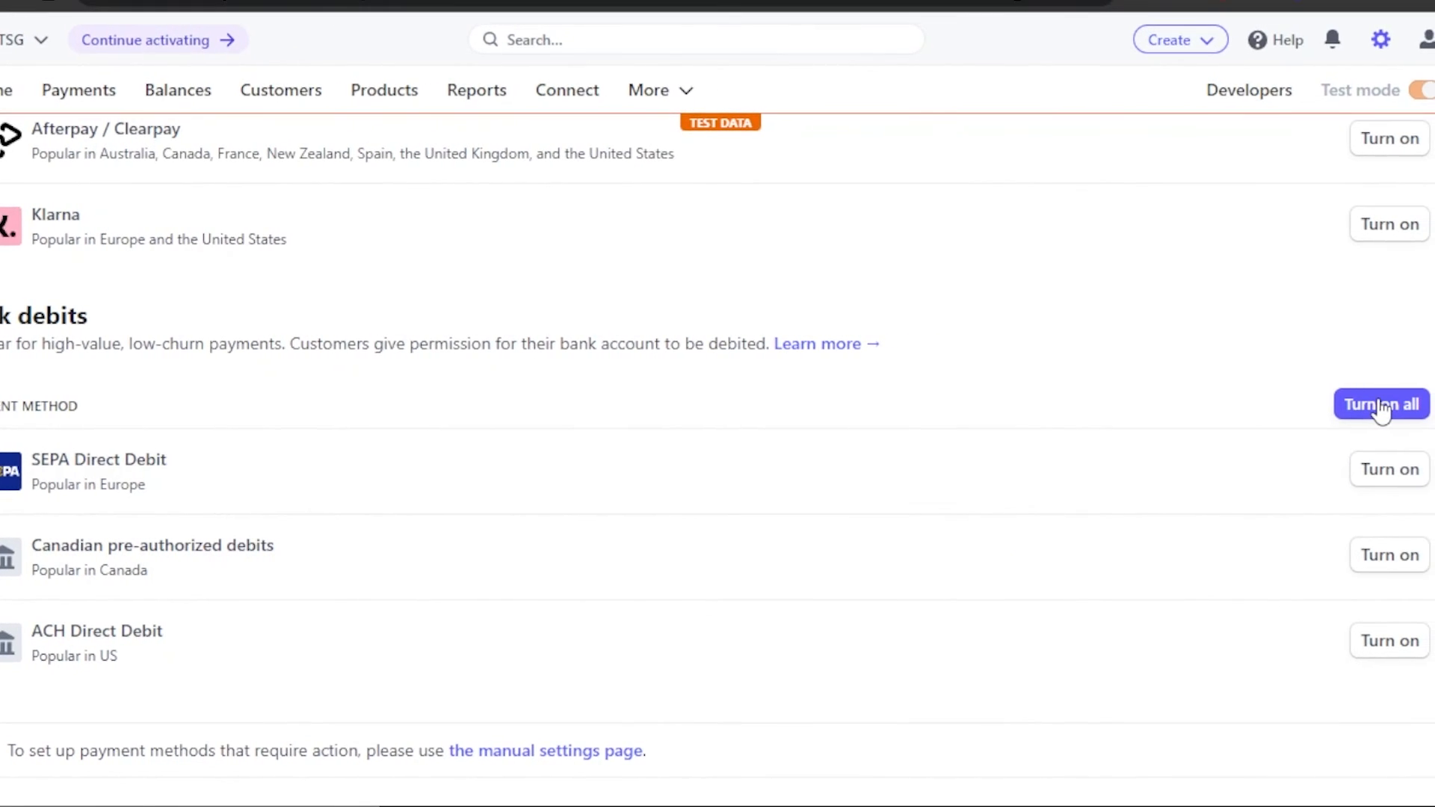
pyautogui.scroll(15, 1380, 409)
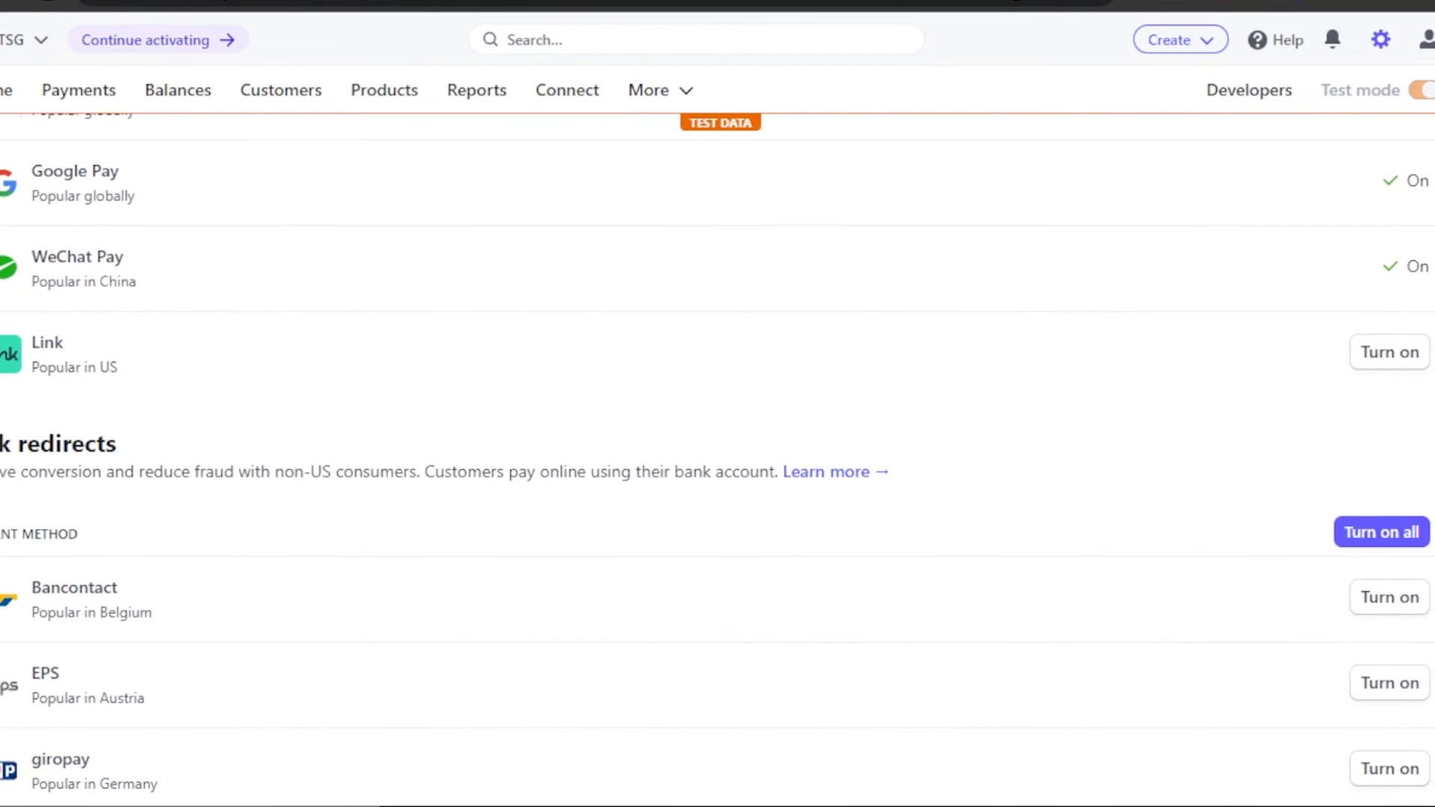
pyautogui.scroll(2, 825, 299)
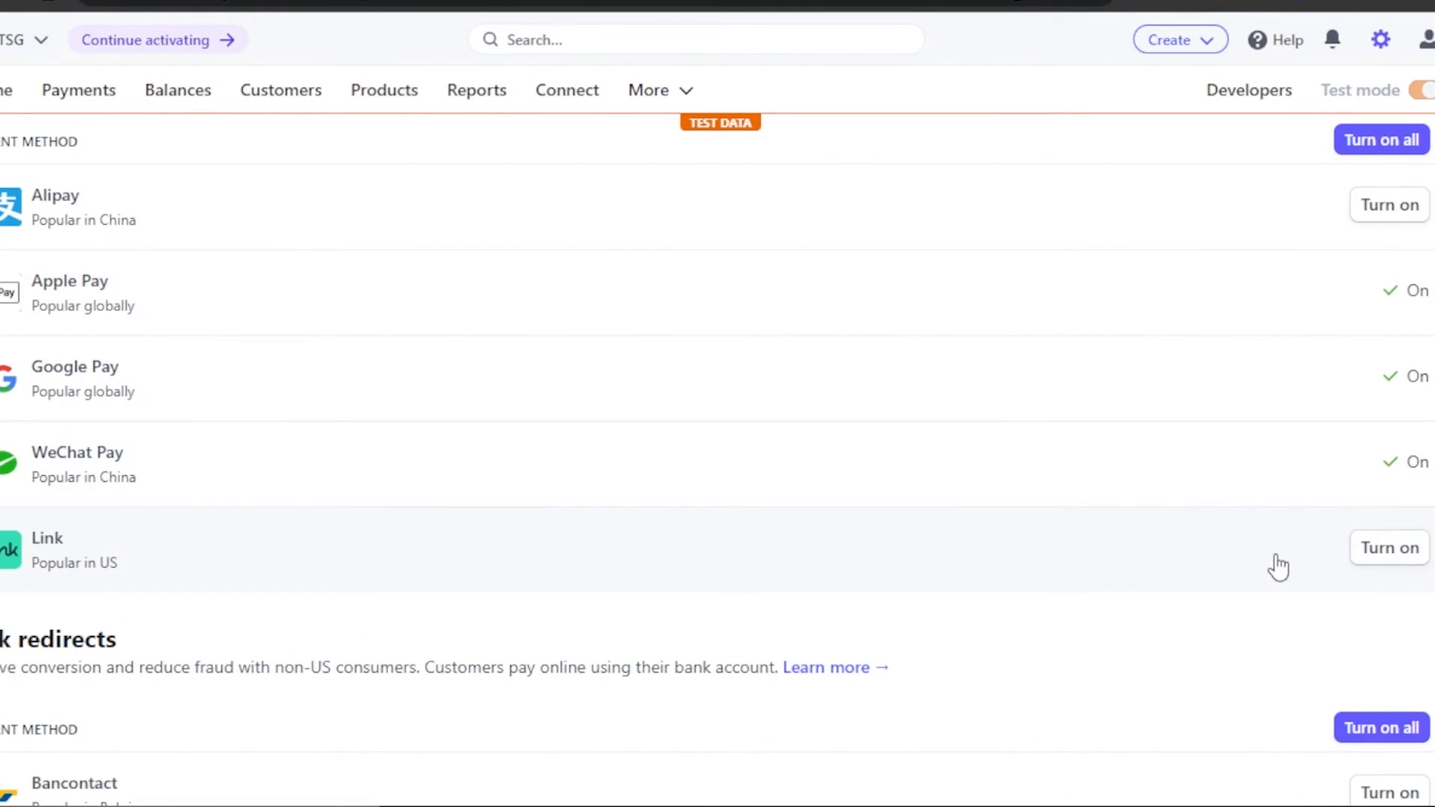
pyautogui.scroll(-15, 717, 464)
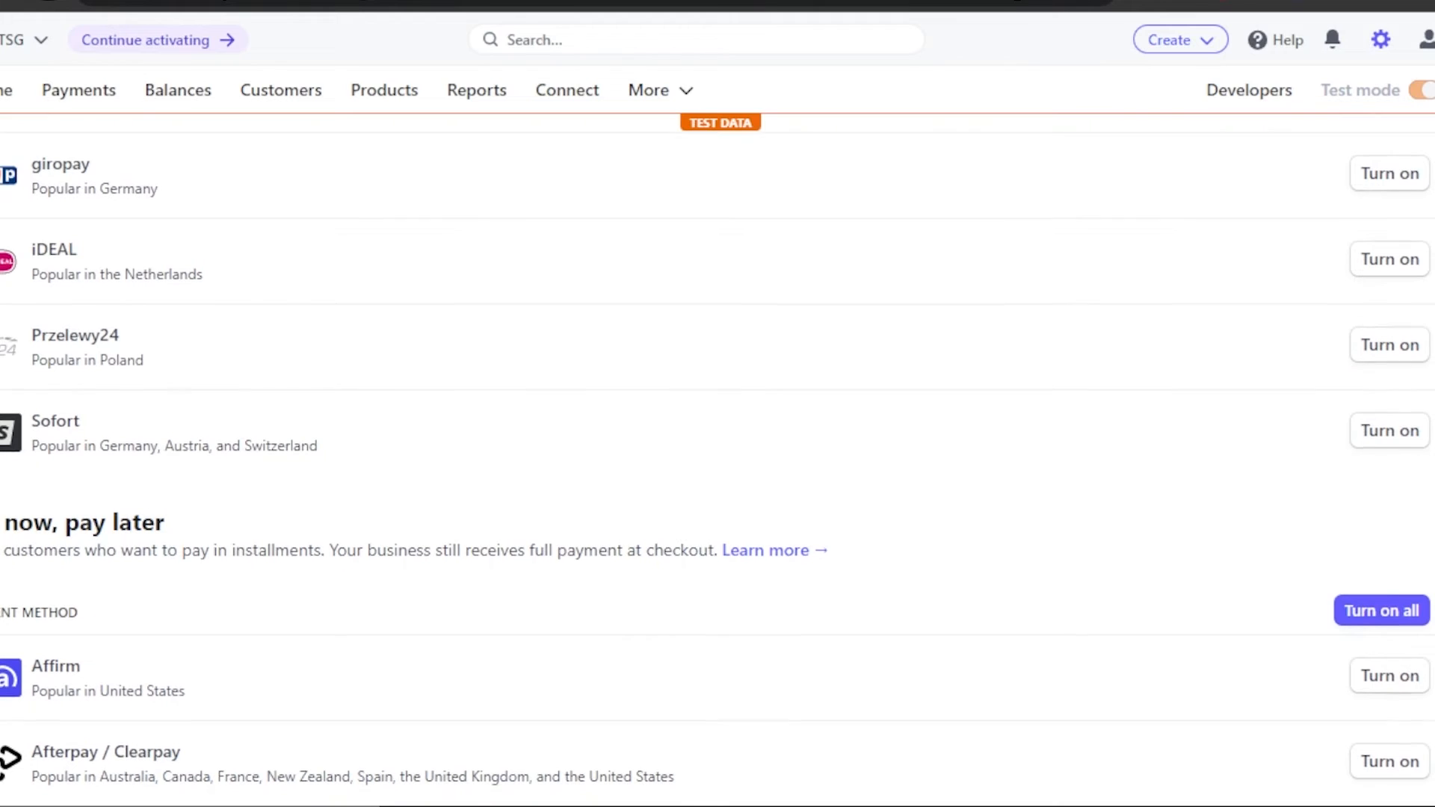
pyautogui.scroll(20, 718, 463)
pyautogui.scroll(4, 718, 464)
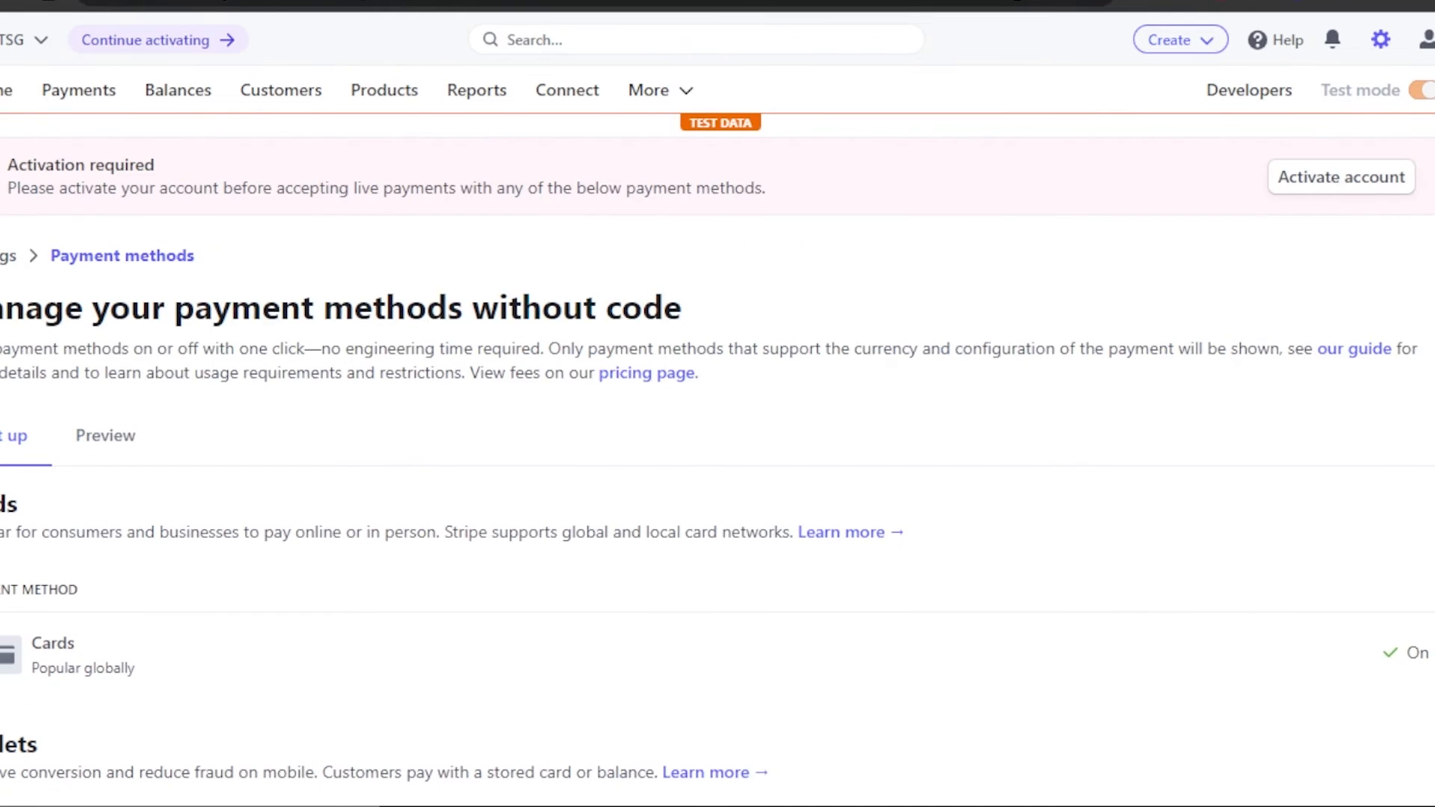
pyautogui.scroll(-7, 718, 464)
pyautogui.scroll(5, 717, 463)
pyautogui.scroll(1, 717, 463)
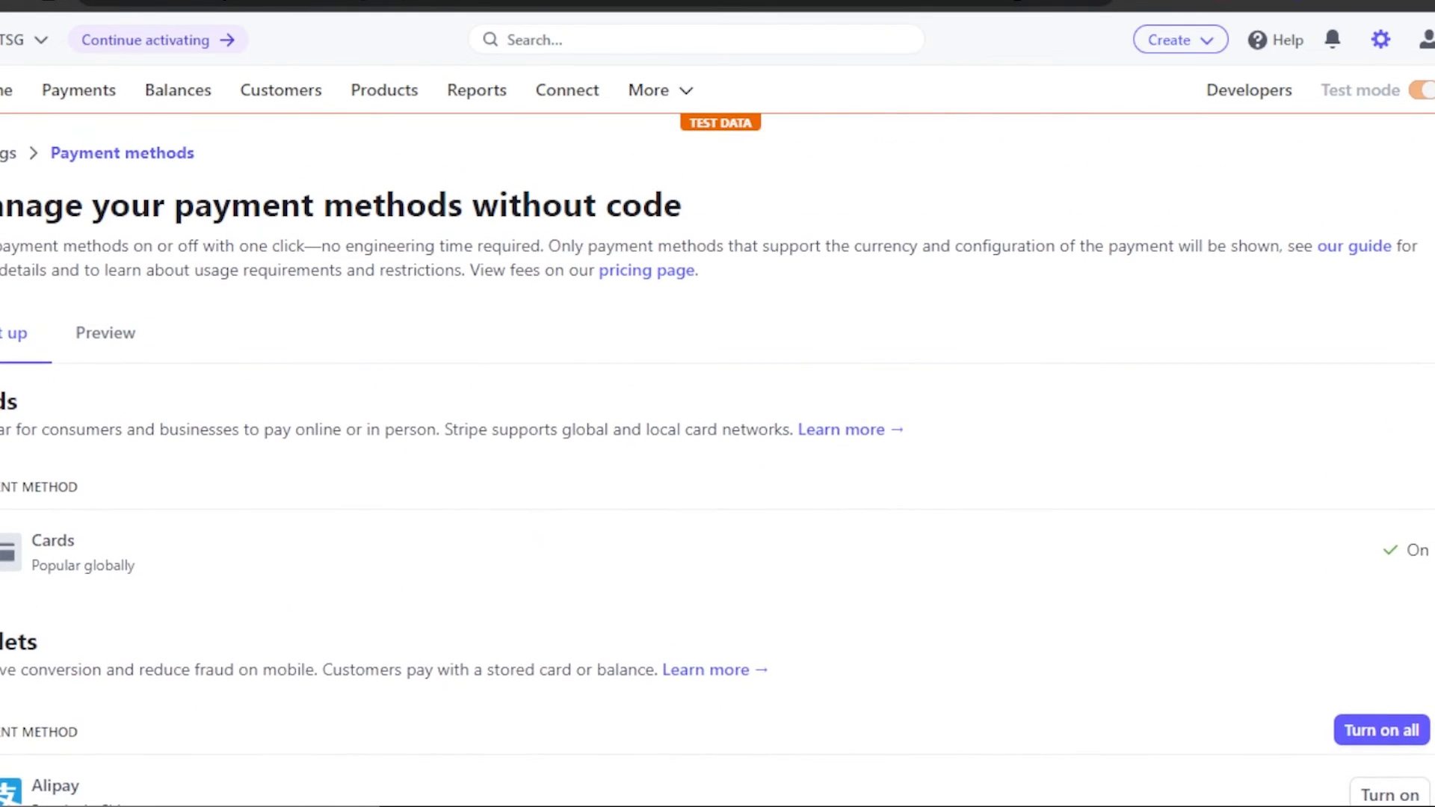
# Step: Close the payment methods page and review the premium plan link's products, payment methods, URL parameters, metadata, logs and events
pyautogui.hotkey('ctrl', 'w')
pyautogui.scroll(3, 754, 385)
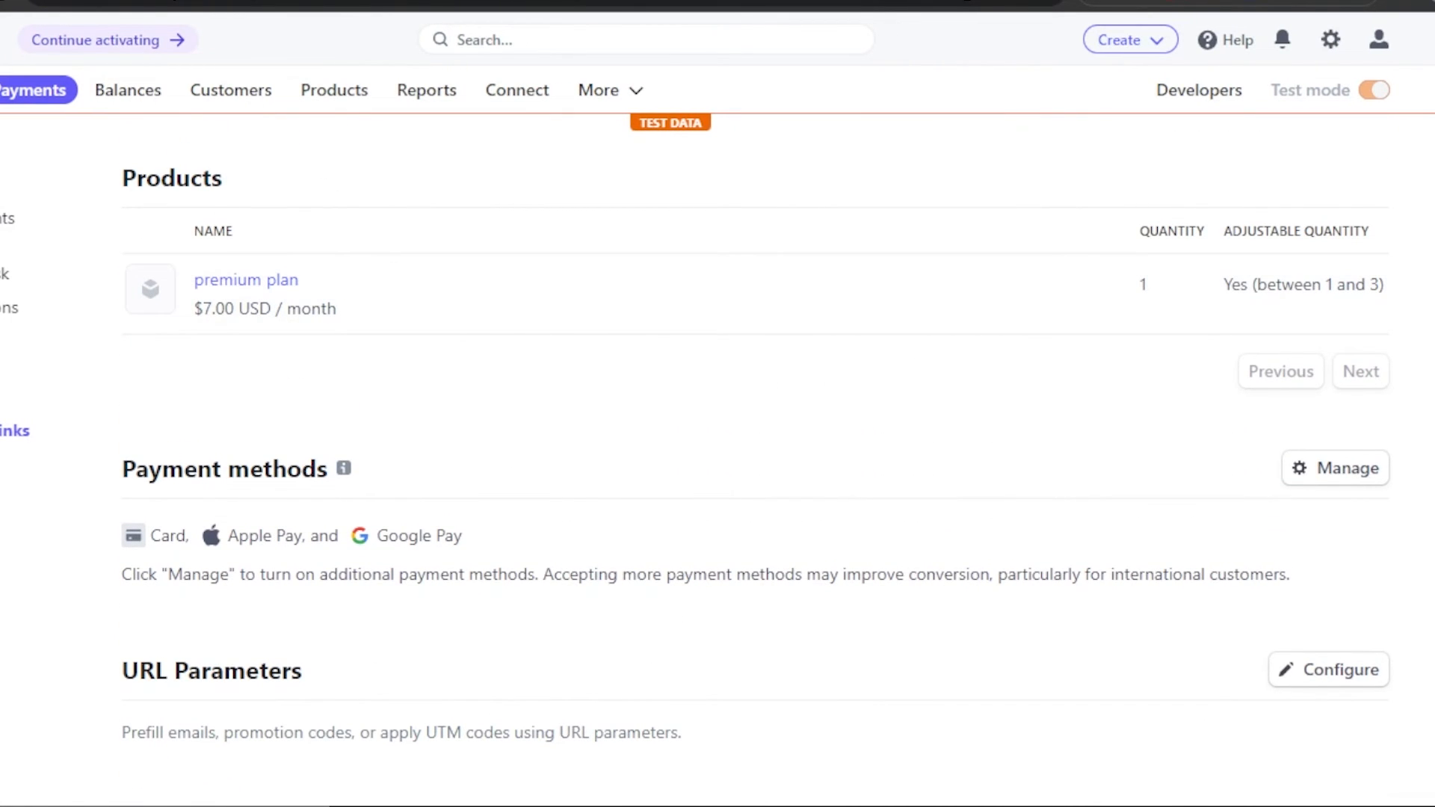
pyautogui.scroll(10, 717, 449)
pyautogui.scroll(-15, 72, 607)
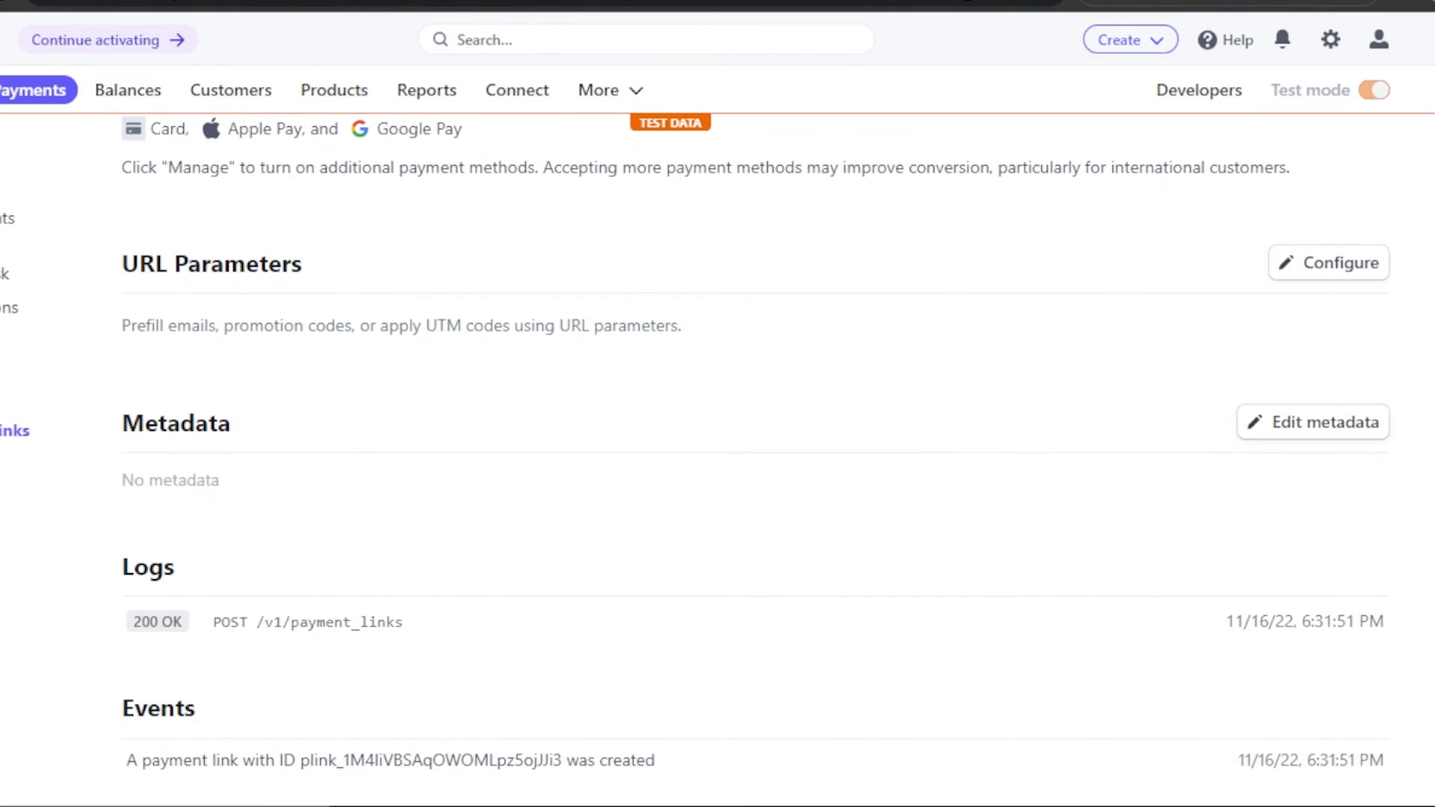
pyautogui.scroll(15, 1313, 422)
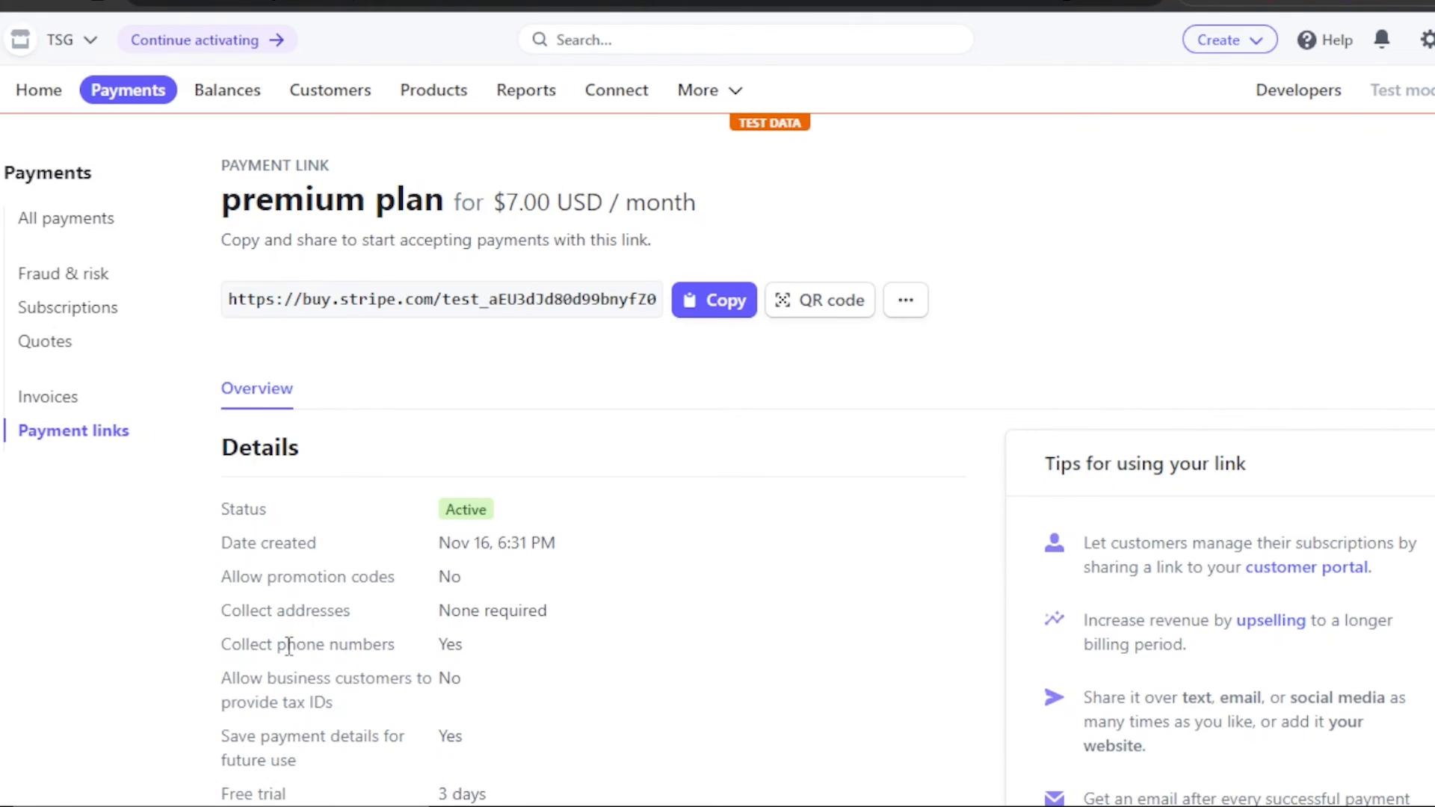
# Step: Copy the premium plan payment link's URL again and look over the link's details and activity sections
pyautogui.click(702, 316)
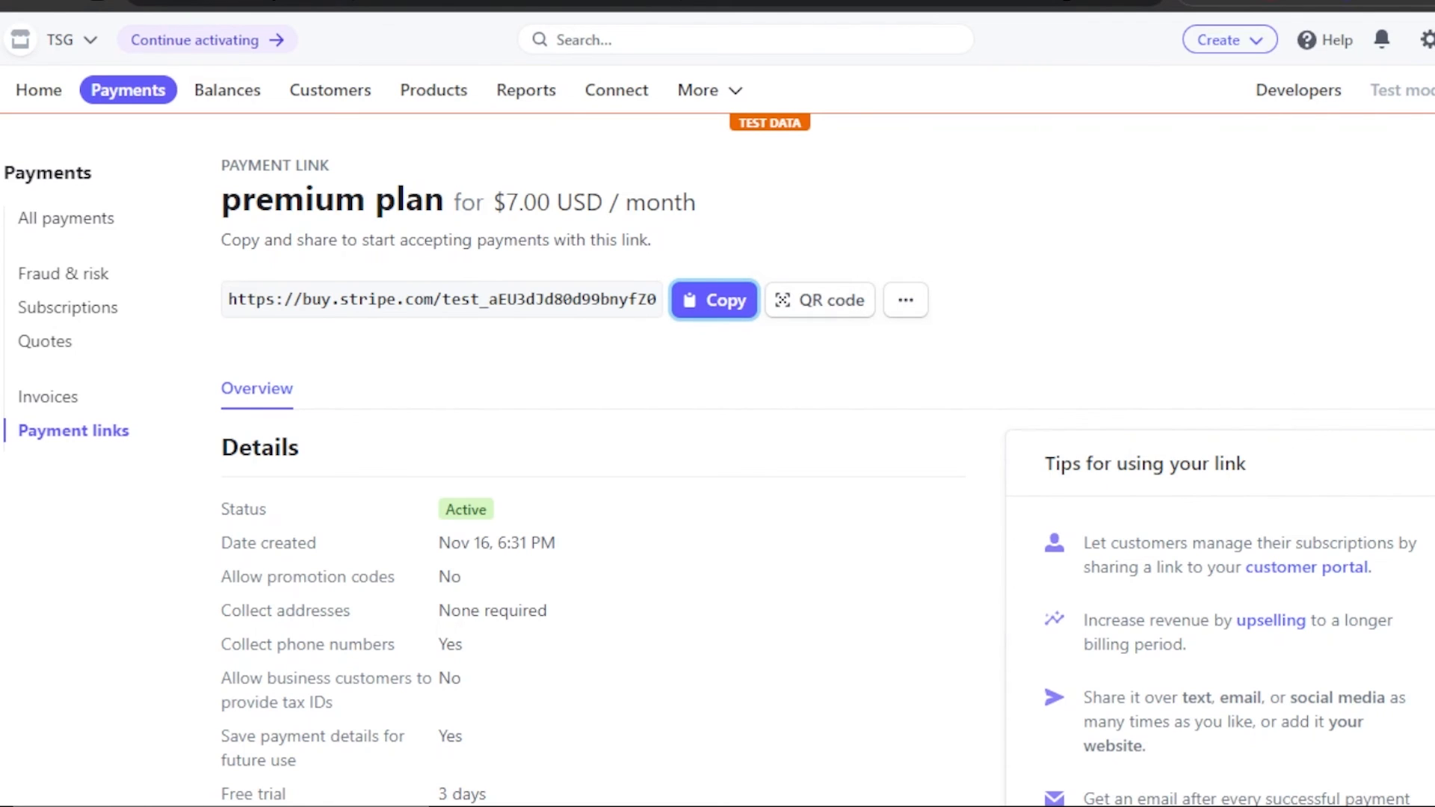
pyautogui.scroll(-10, 822, 456)
pyautogui.scroll(8, 823, 456)
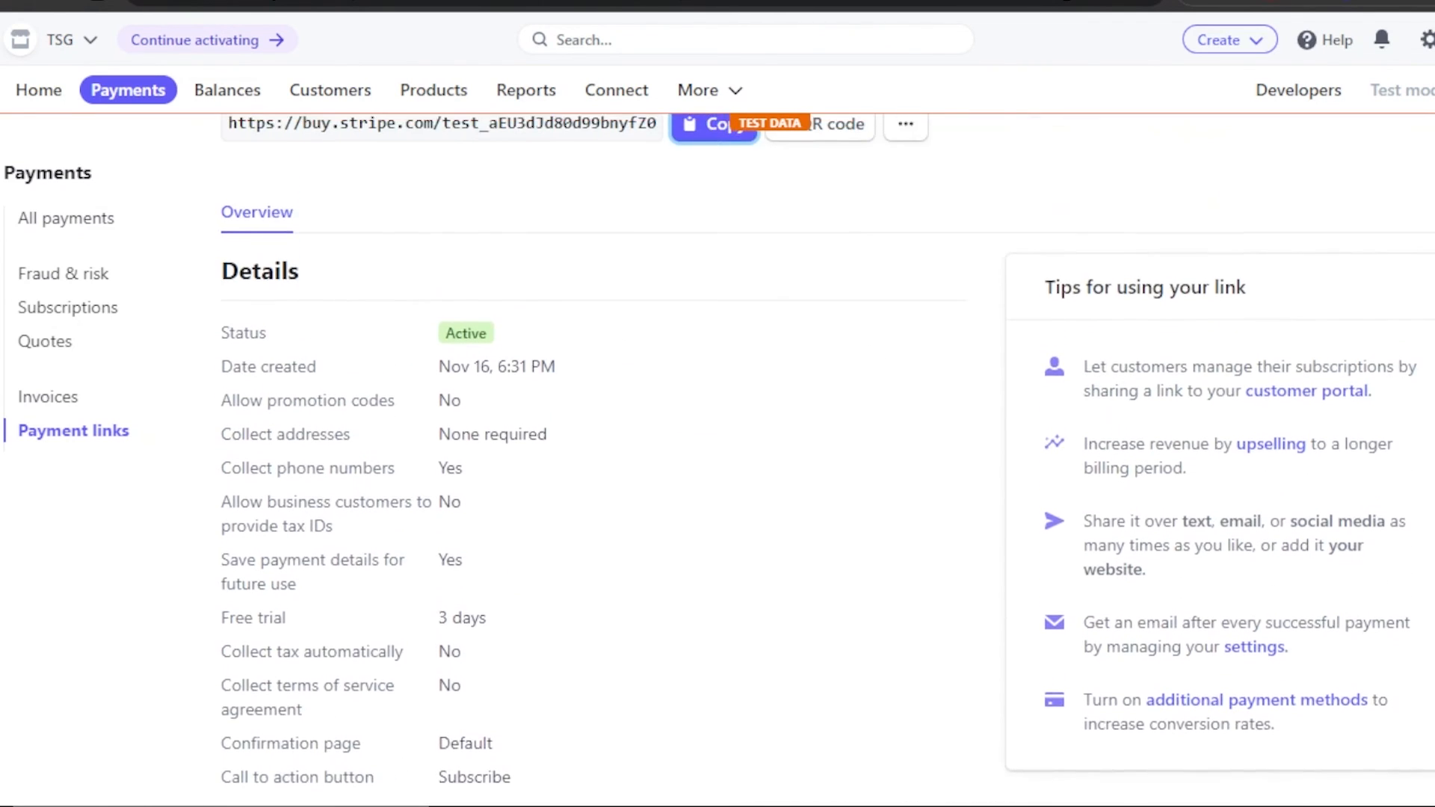
pyautogui.scroll(-11, 823, 456)
pyautogui.moveTo(837, 366); pyautogui.dragTo(837, 788)
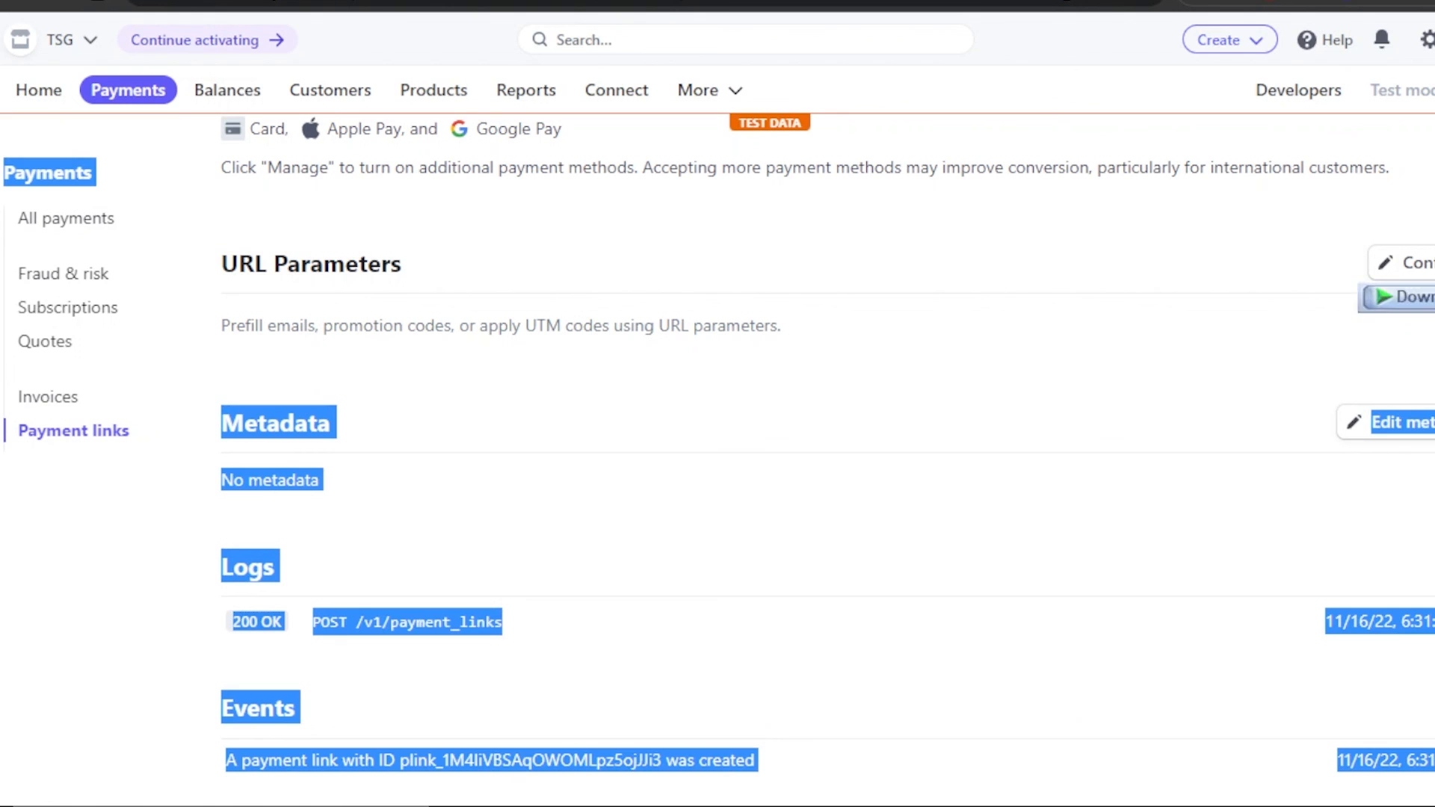
pyautogui.scroll(12, 822, 456)
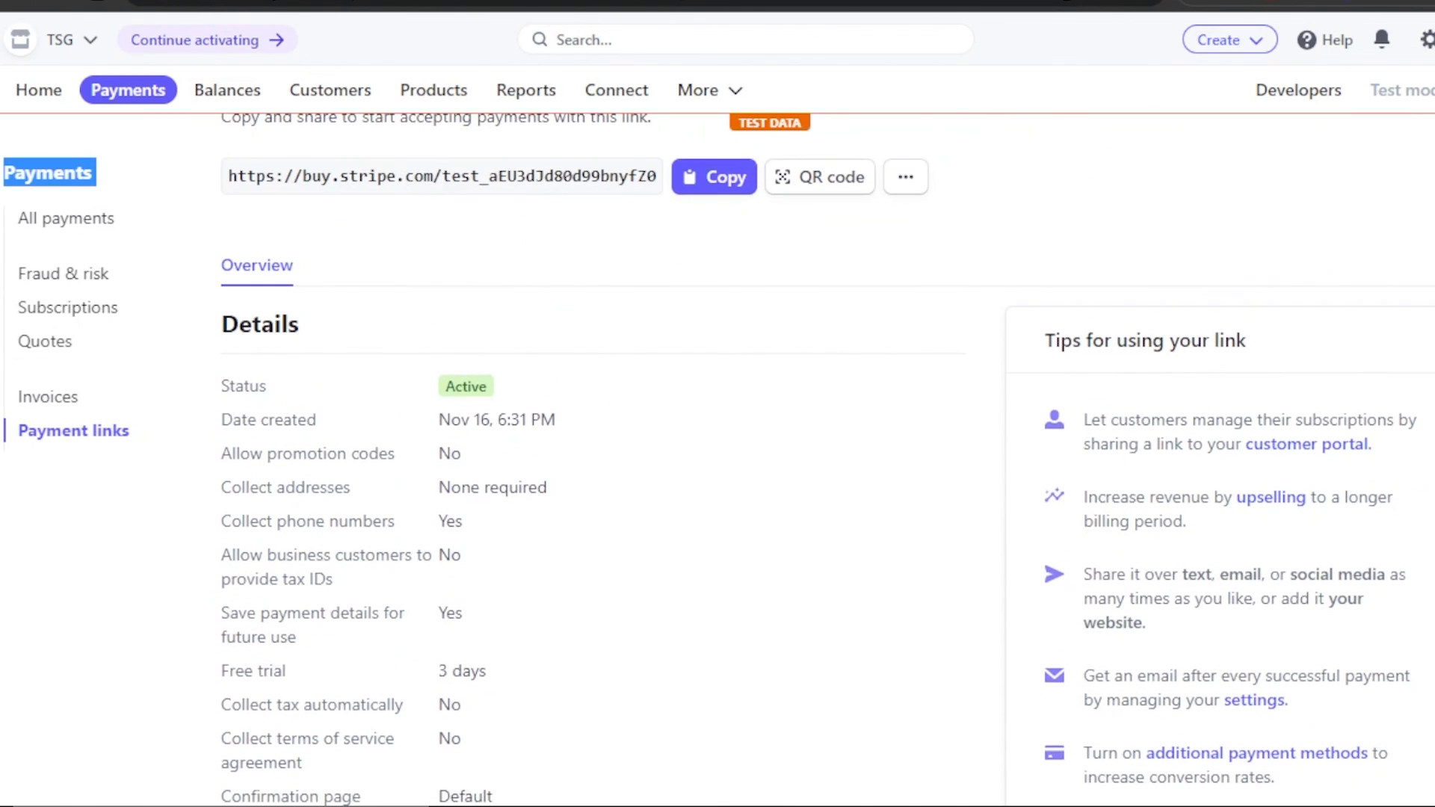
pyautogui.scroll(-3, 823, 456)
pyautogui.scroll(5, 717, 449)
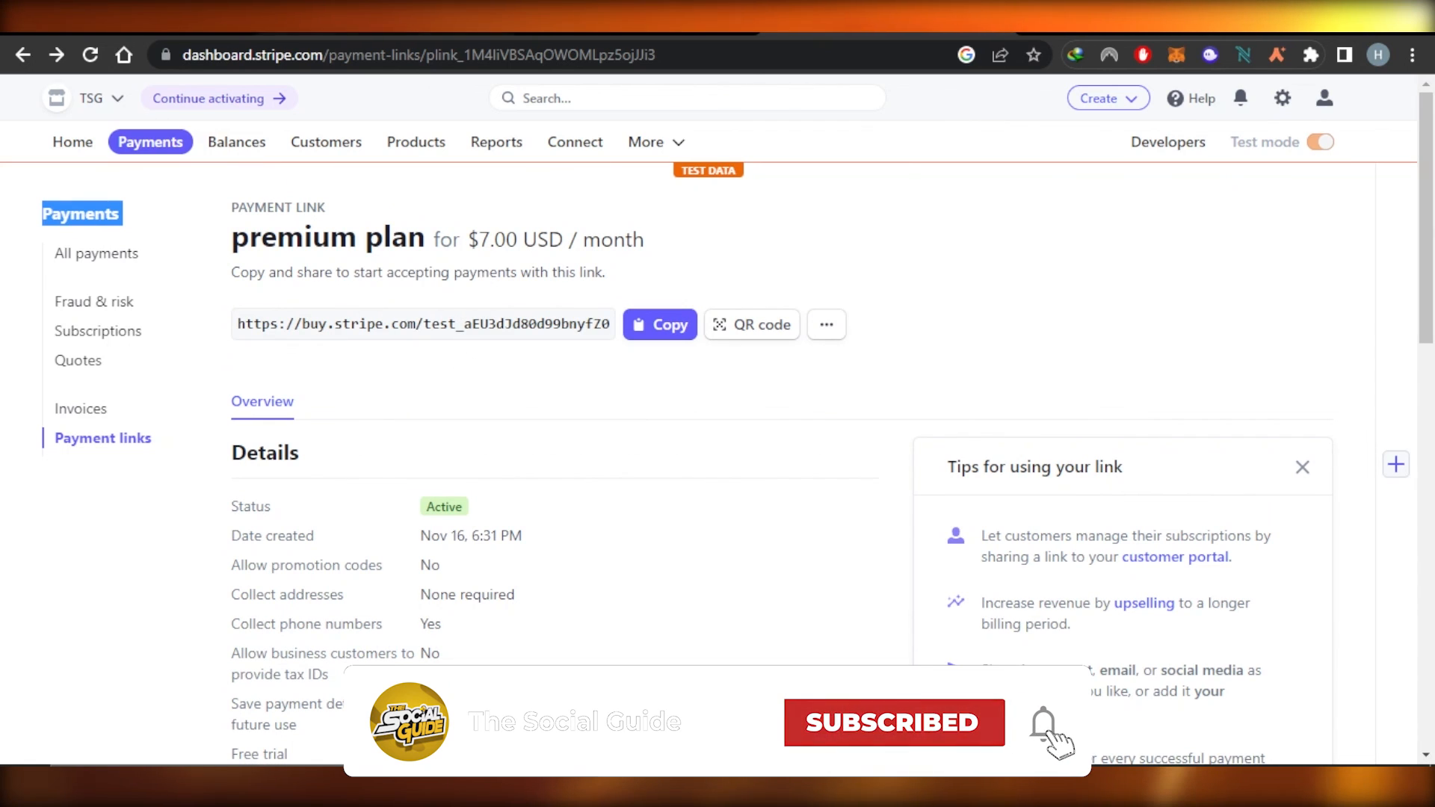
# Step: Return to the Home dashboard and look through its Today and Reports overview sections
pyautogui.click(75, 148)
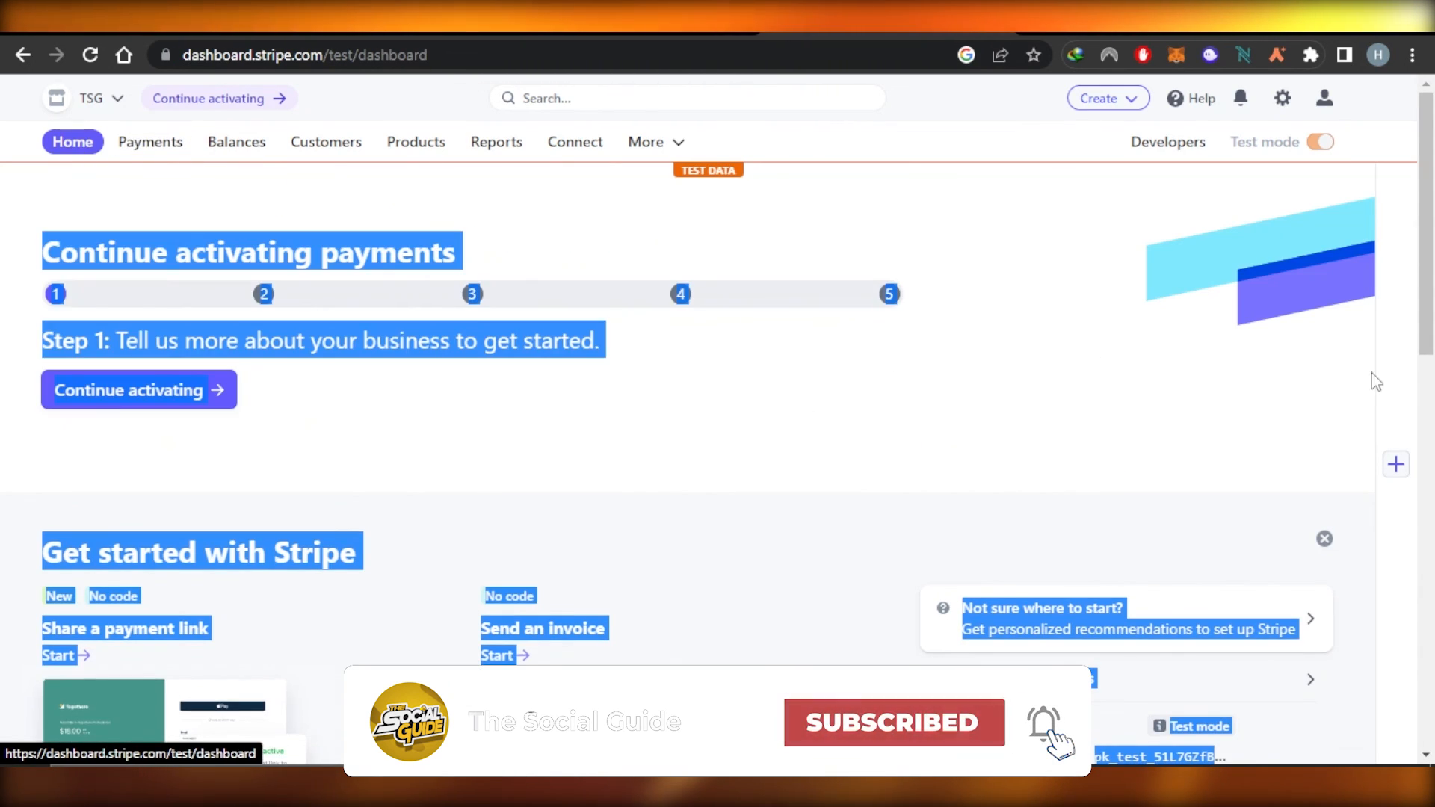
pyautogui.scroll(-8, 1434, 244)
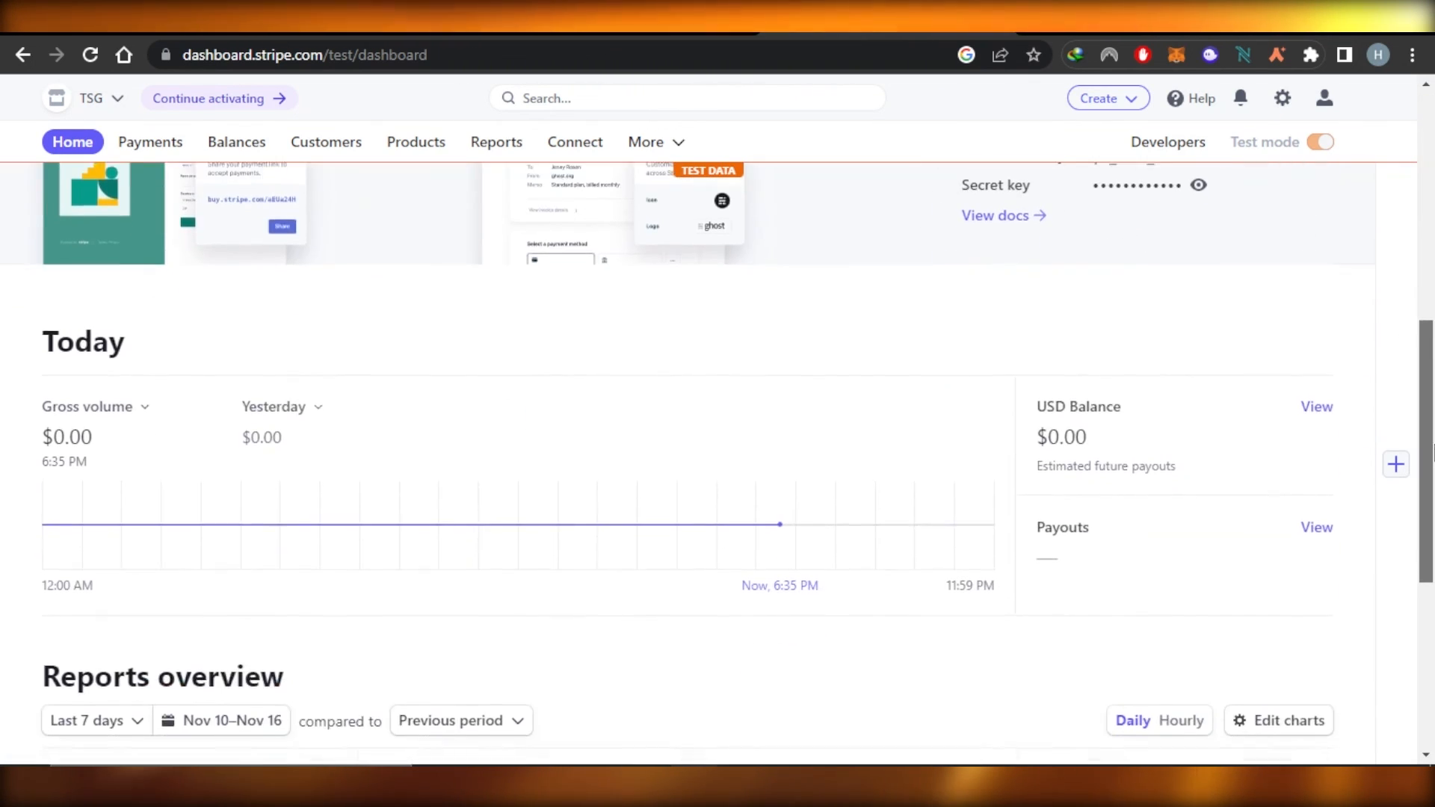